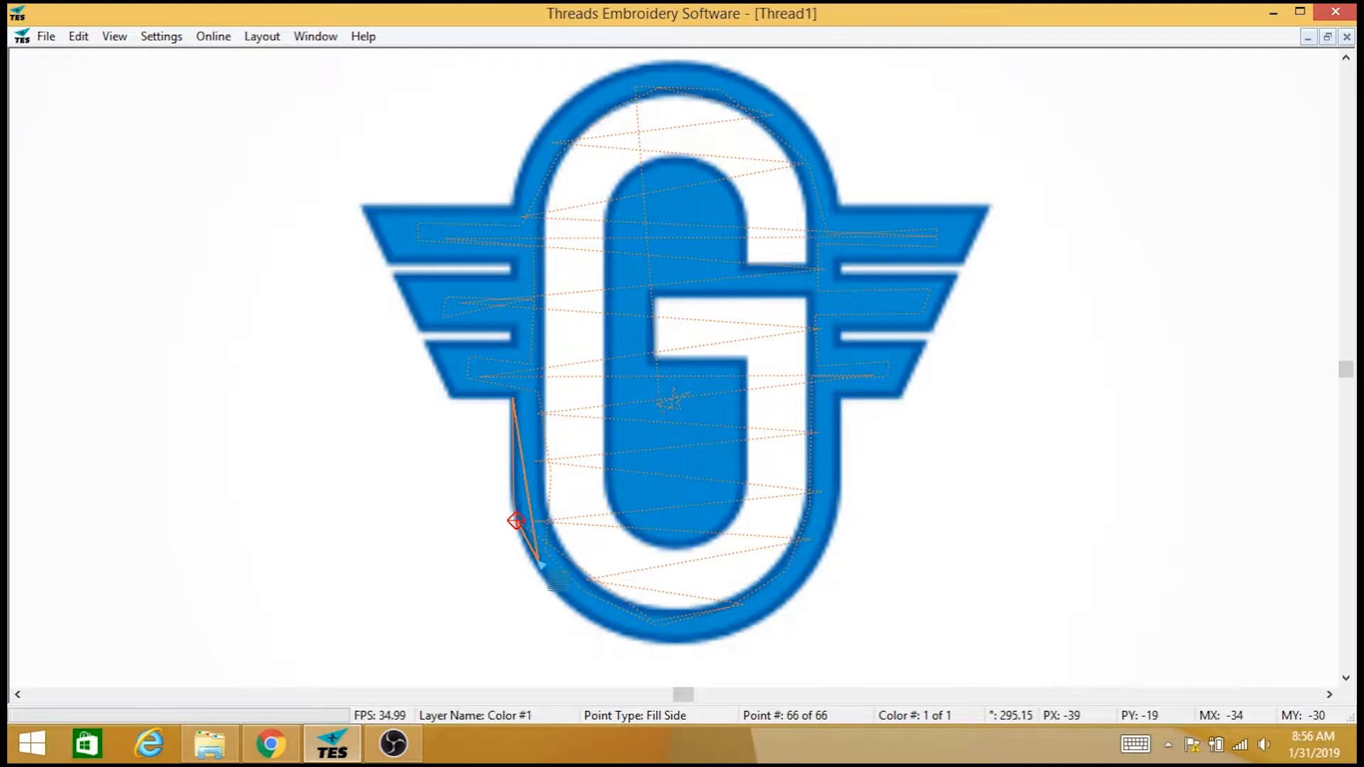
Continue the fill outline with straight Fill Side points along the badge's lower-left curve to its bottom edge
left_click(583, 617)
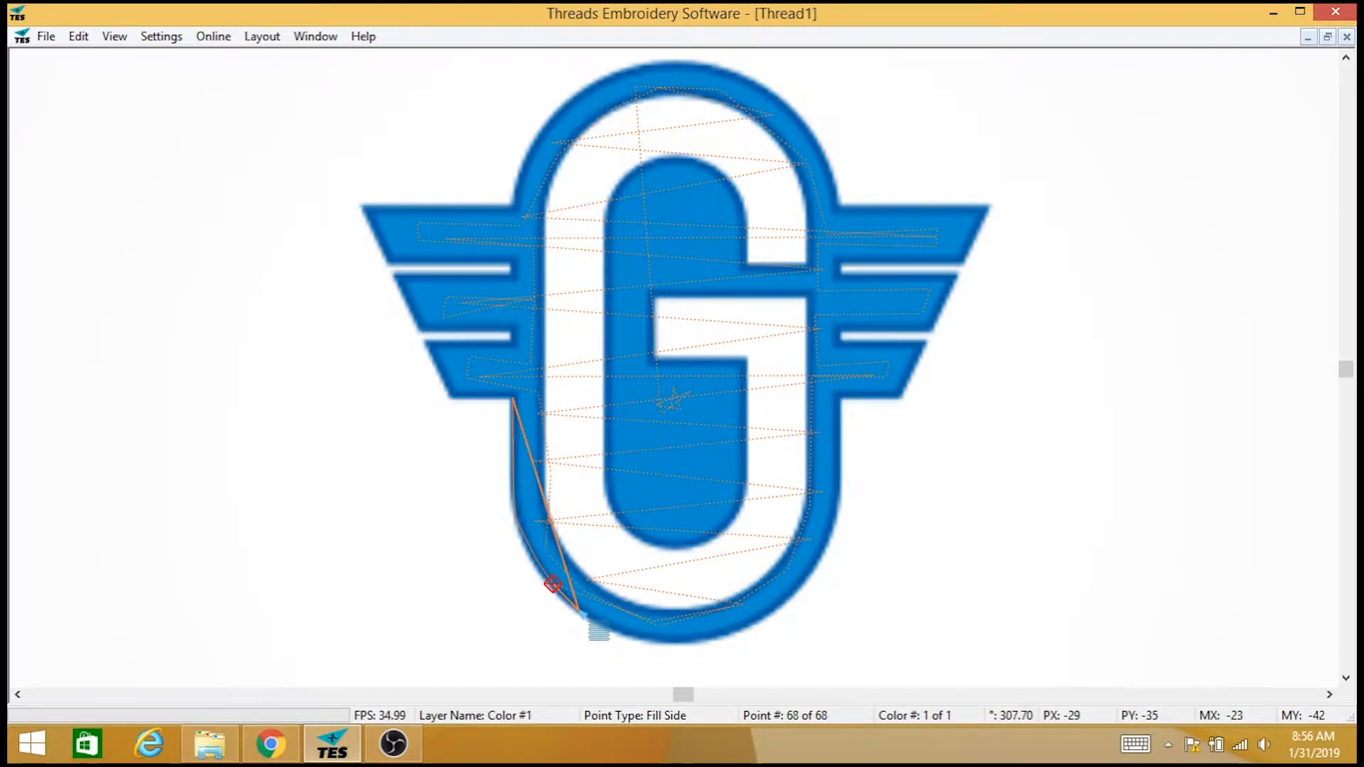
left_click(600, 624)
left_click(632, 636)
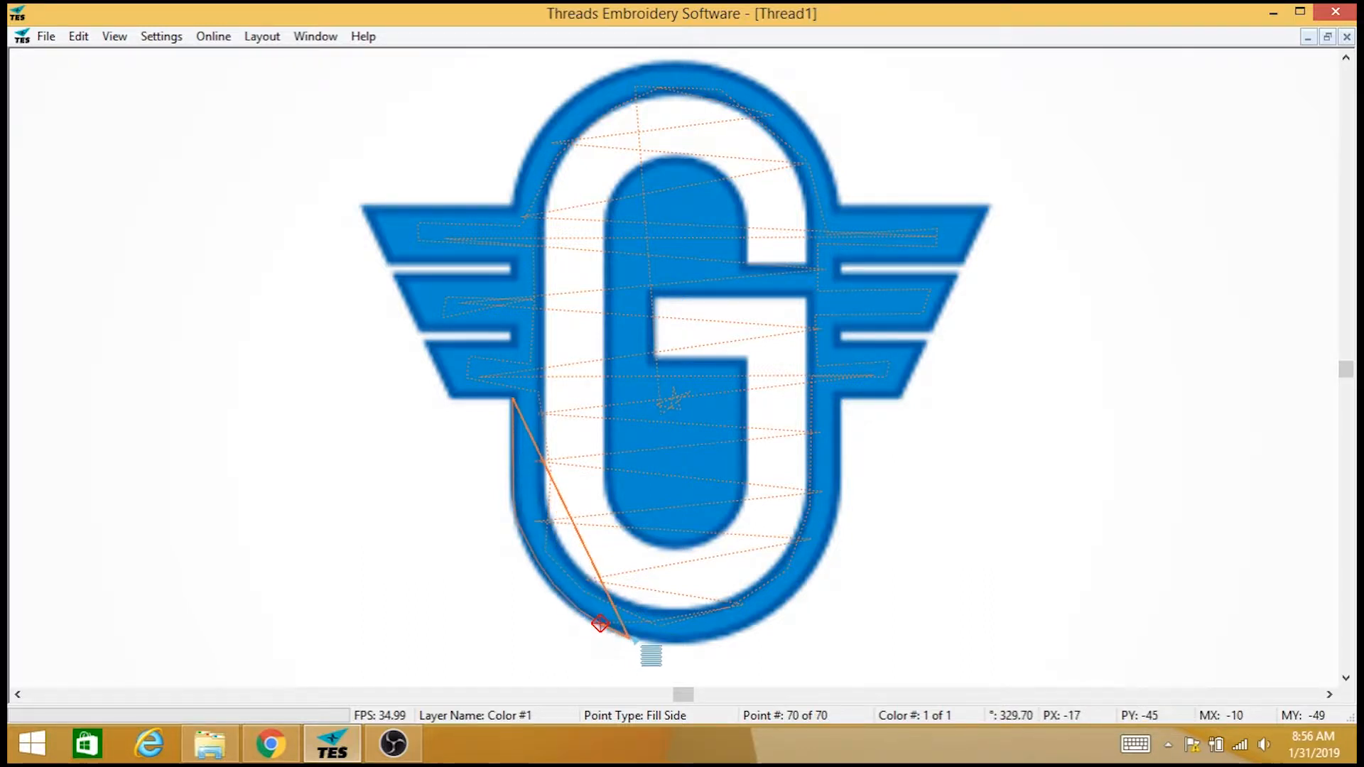
left_click(632, 635)
left_click(656, 637)
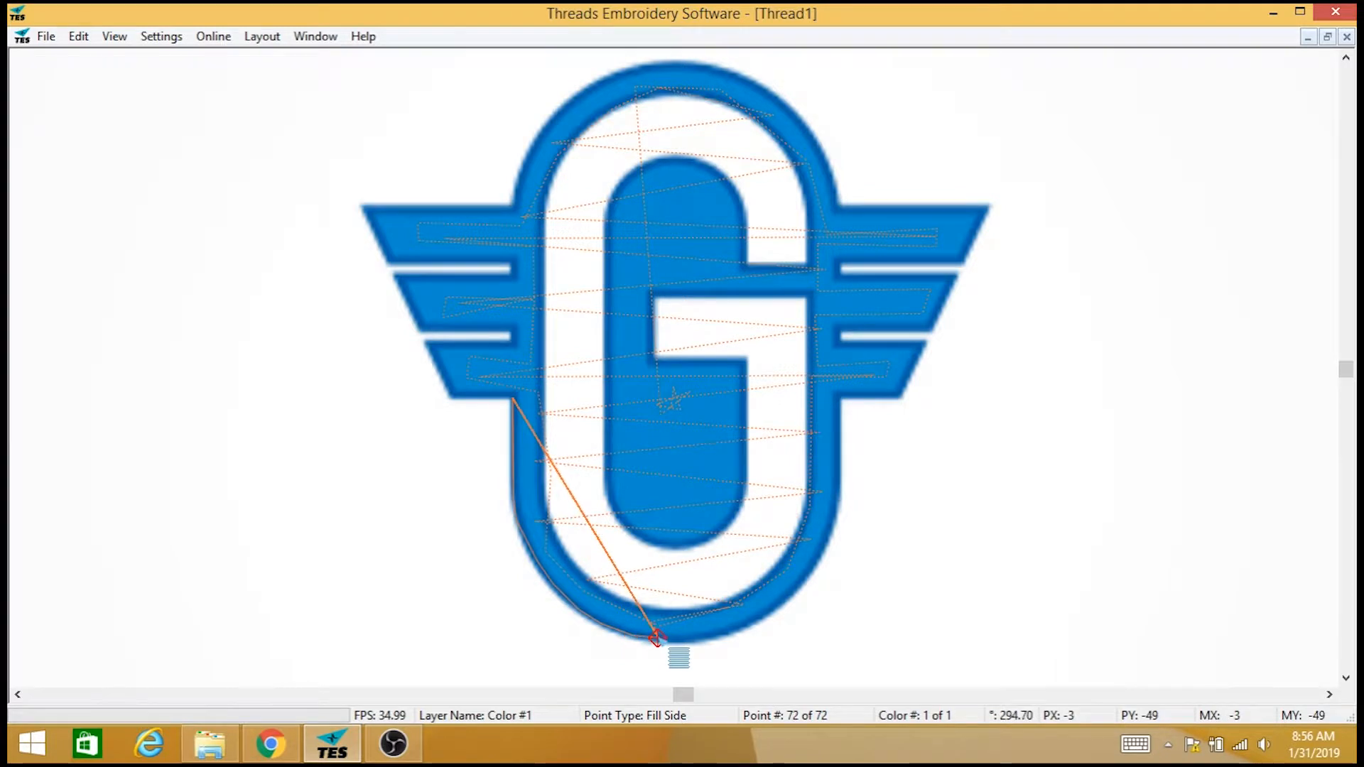
Change to Arc Fill Side points and trace the badge's lower-right curve up to its straight right side
right_click(657, 640)
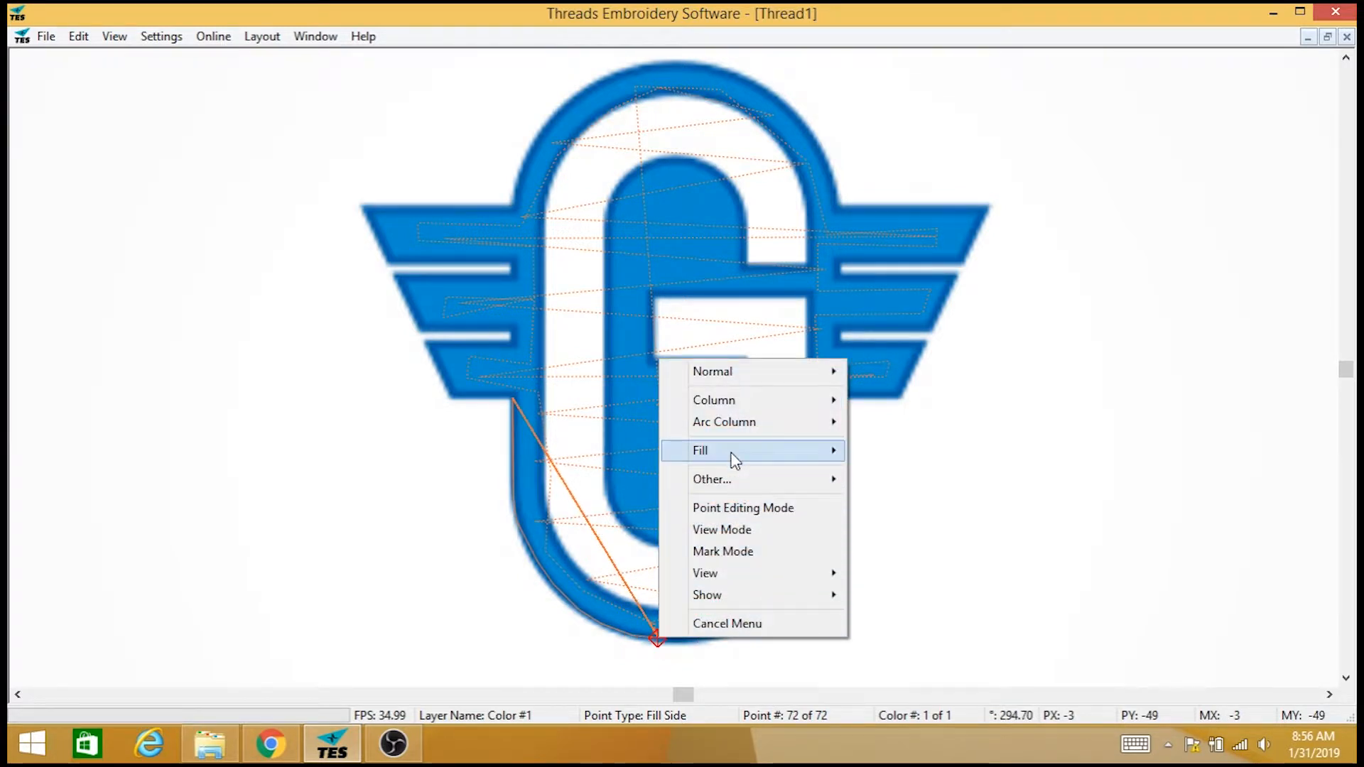
mouse_move(732, 460)
left_click(580, 494)
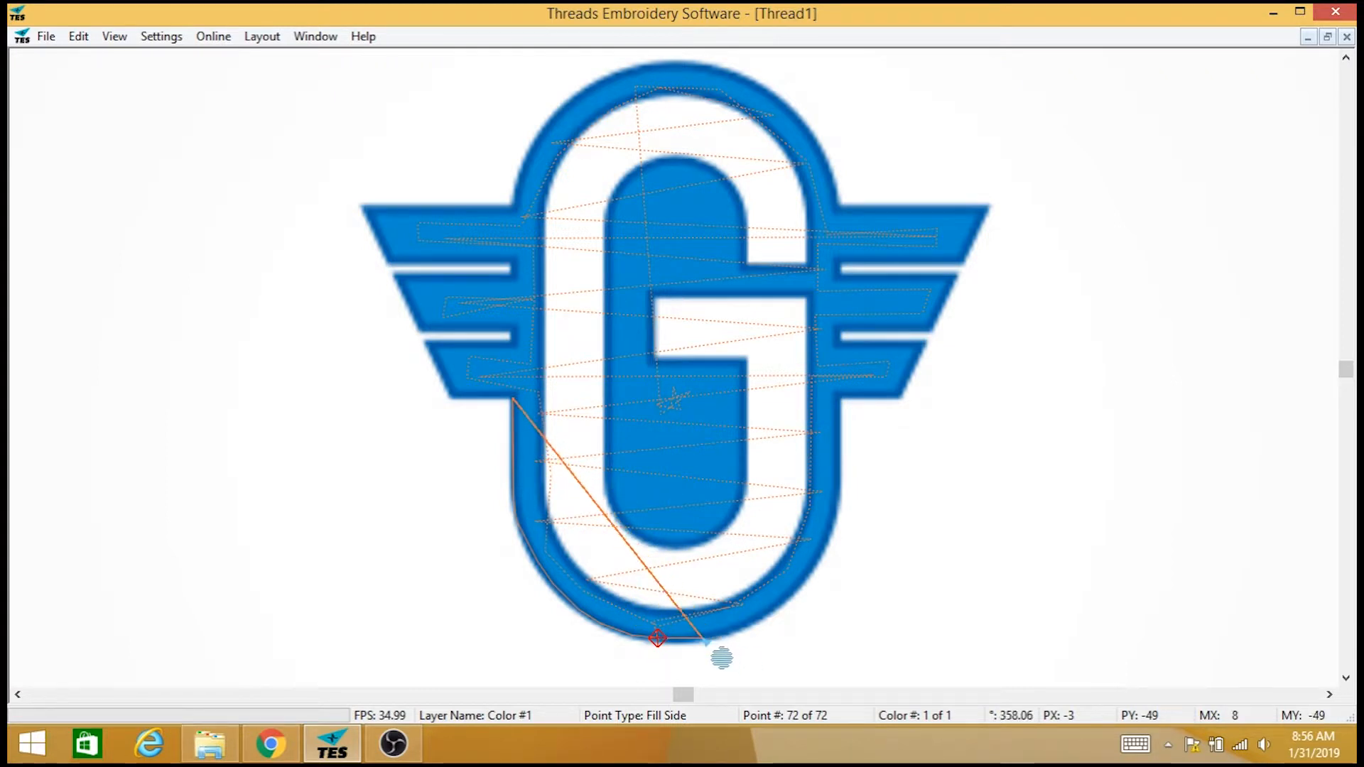
left_click(703, 639)
left_click(786, 606)
left_click(824, 548)
left_click(837, 514)
left_click(840, 493)
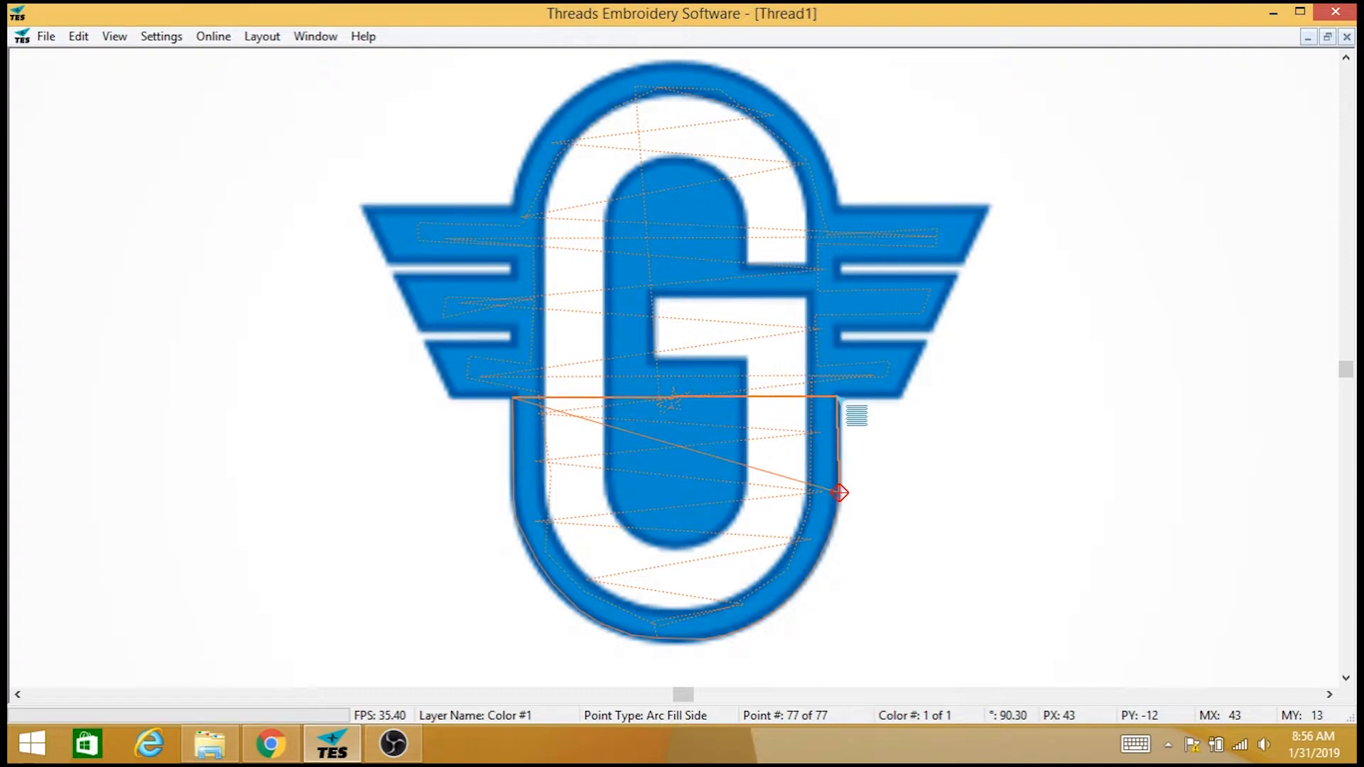
Outline the straight right side and the lowest right wing with Fill Side points, up to the notch above it
left_click(837, 397)
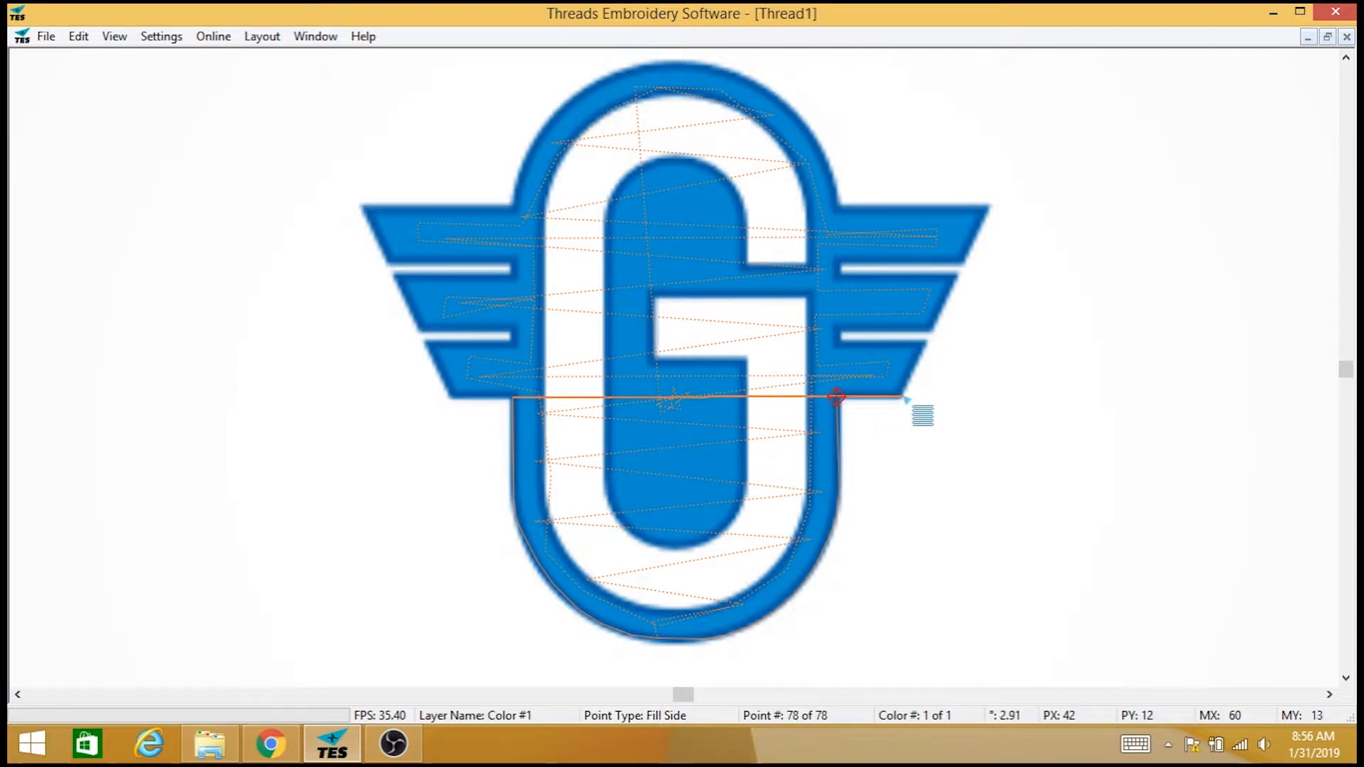
left_click(903, 397)
left_click(922, 343)
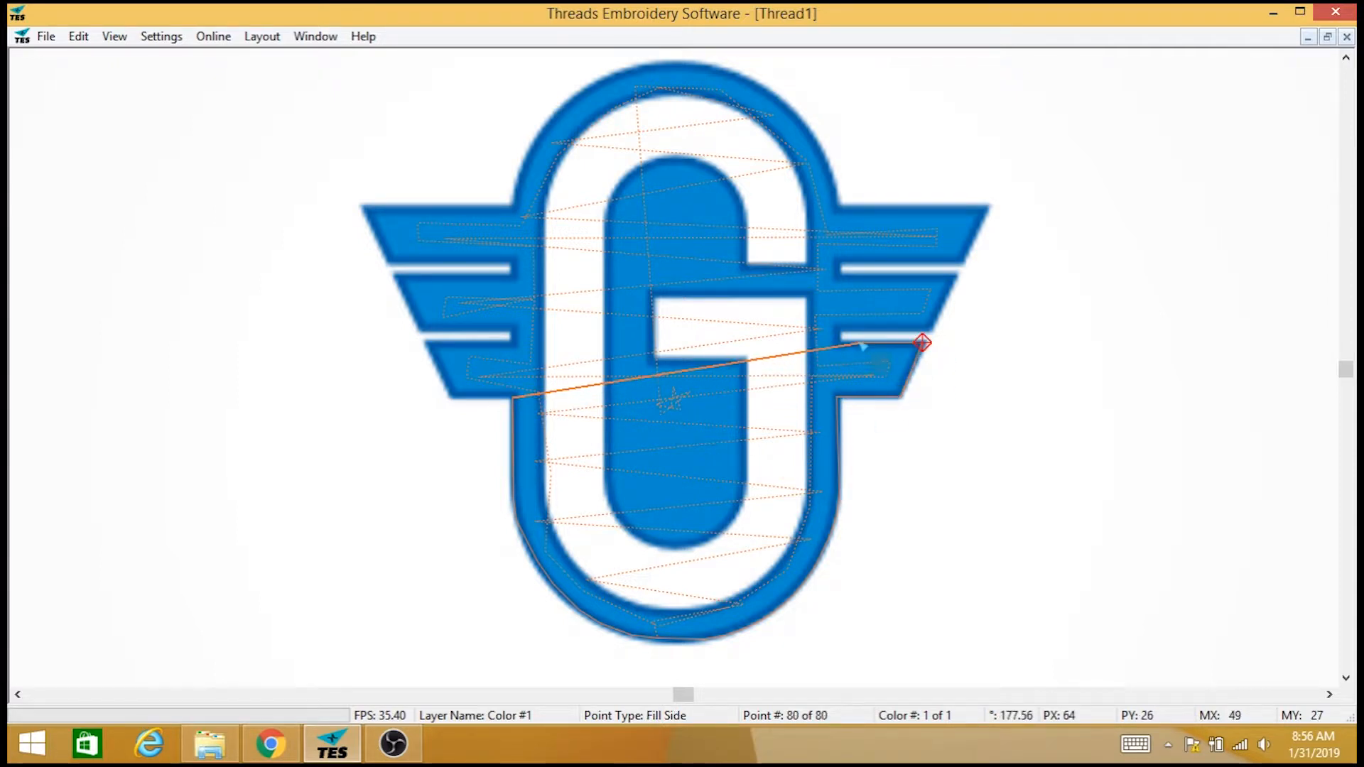
left_click(932, 336)
left_click(838, 330)
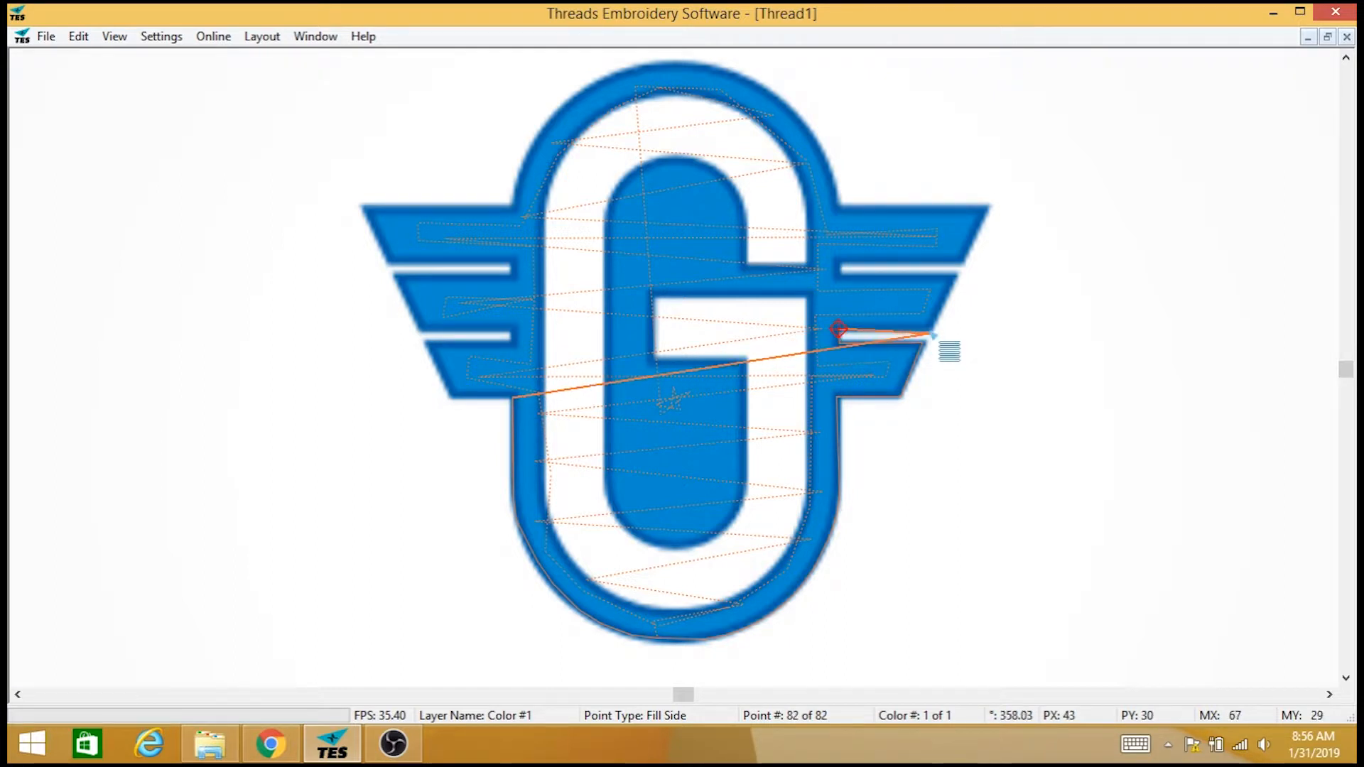
Trace the middle and upper right wings with Fill Side points, following the notch between them
left_click(933, 327)
left_click(949, 277)
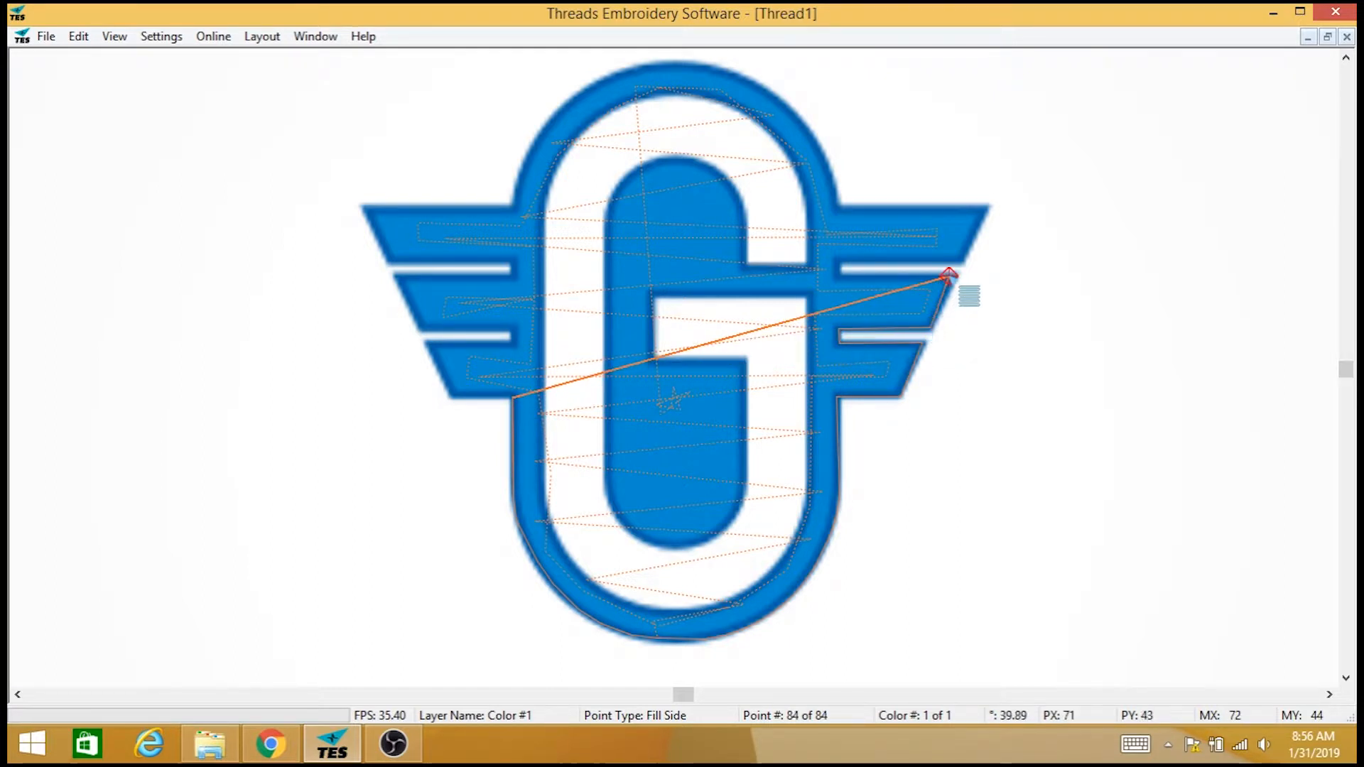
left_click(835, 269)
left_click(964, 262)
left_click(988, 211)
left_click(988, 211)
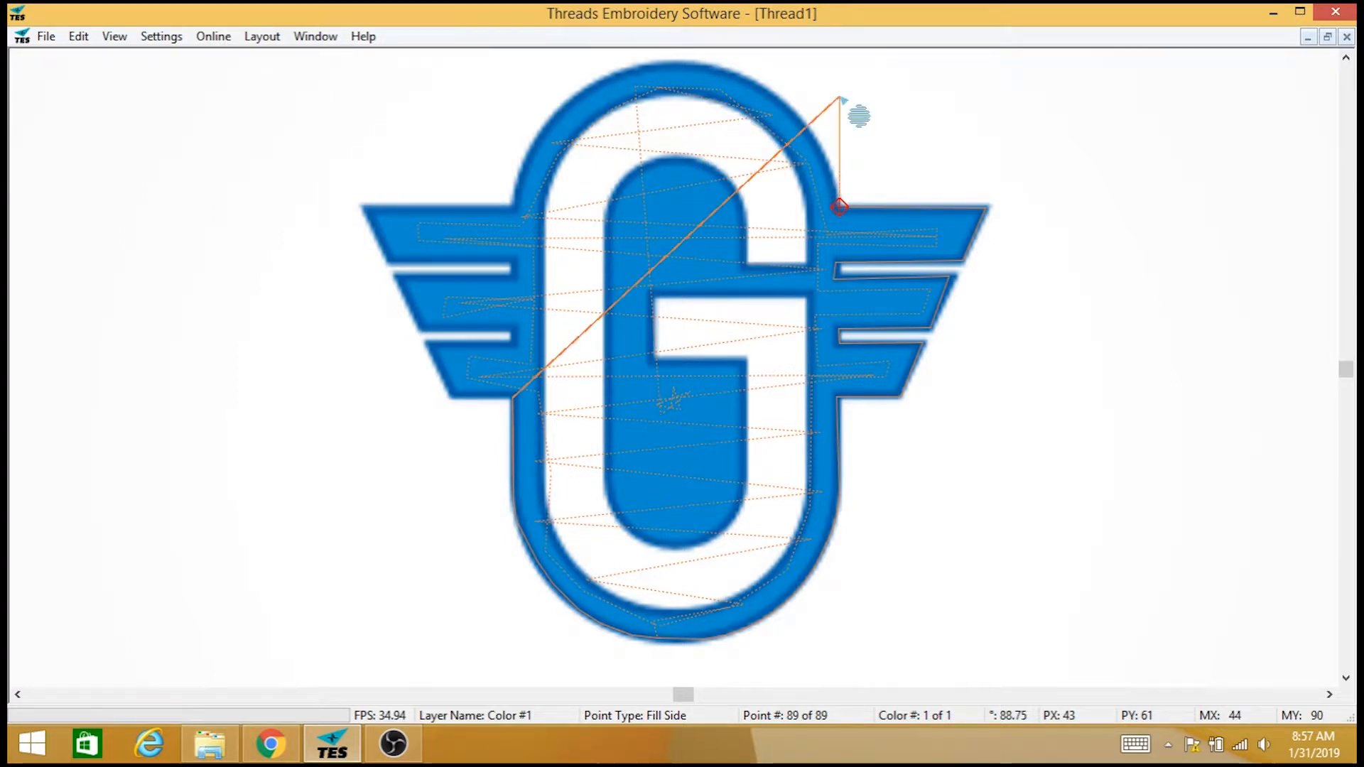
Trace the badge's rounded top with Arc Fill Side points from the upper right wing to the upper left wing
left_click(803, 121)
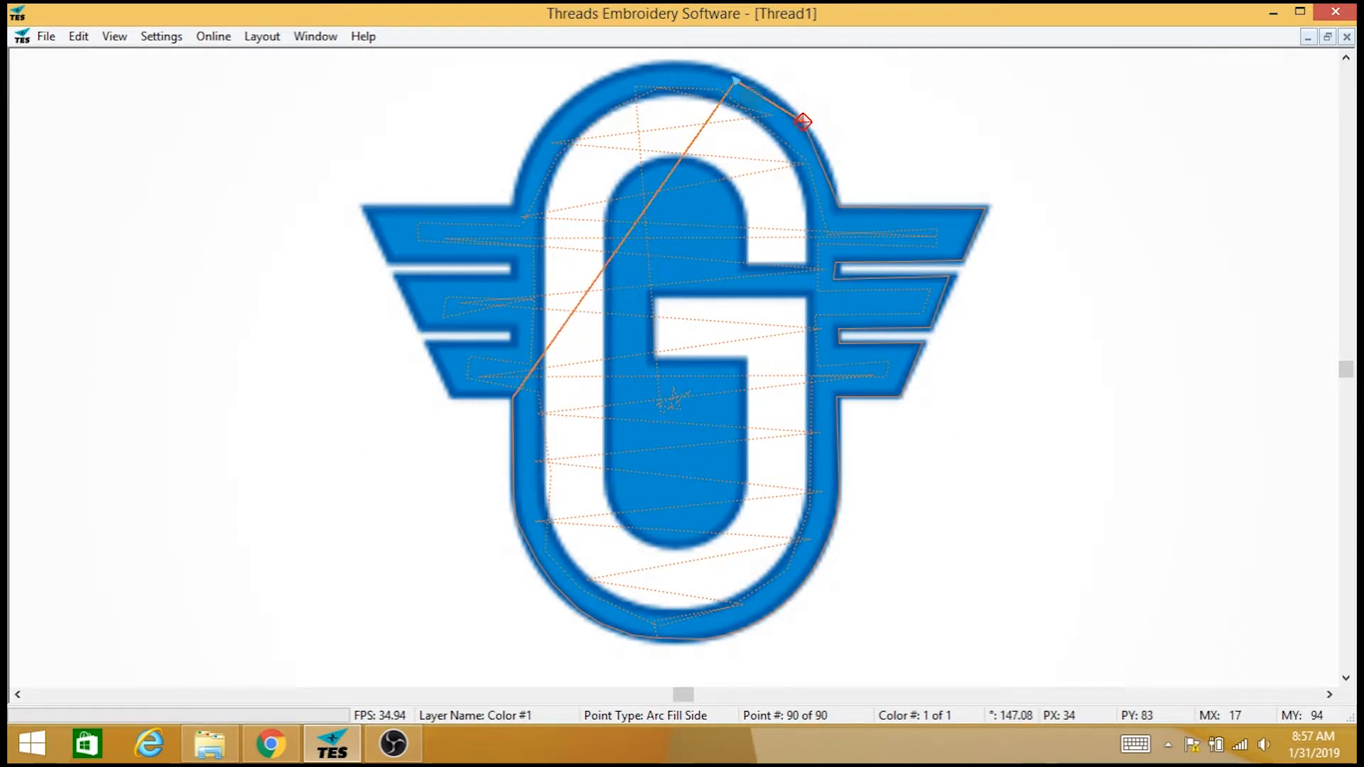
left_click(711, 66)
left_click(617, 77)
left_click(554, 117)
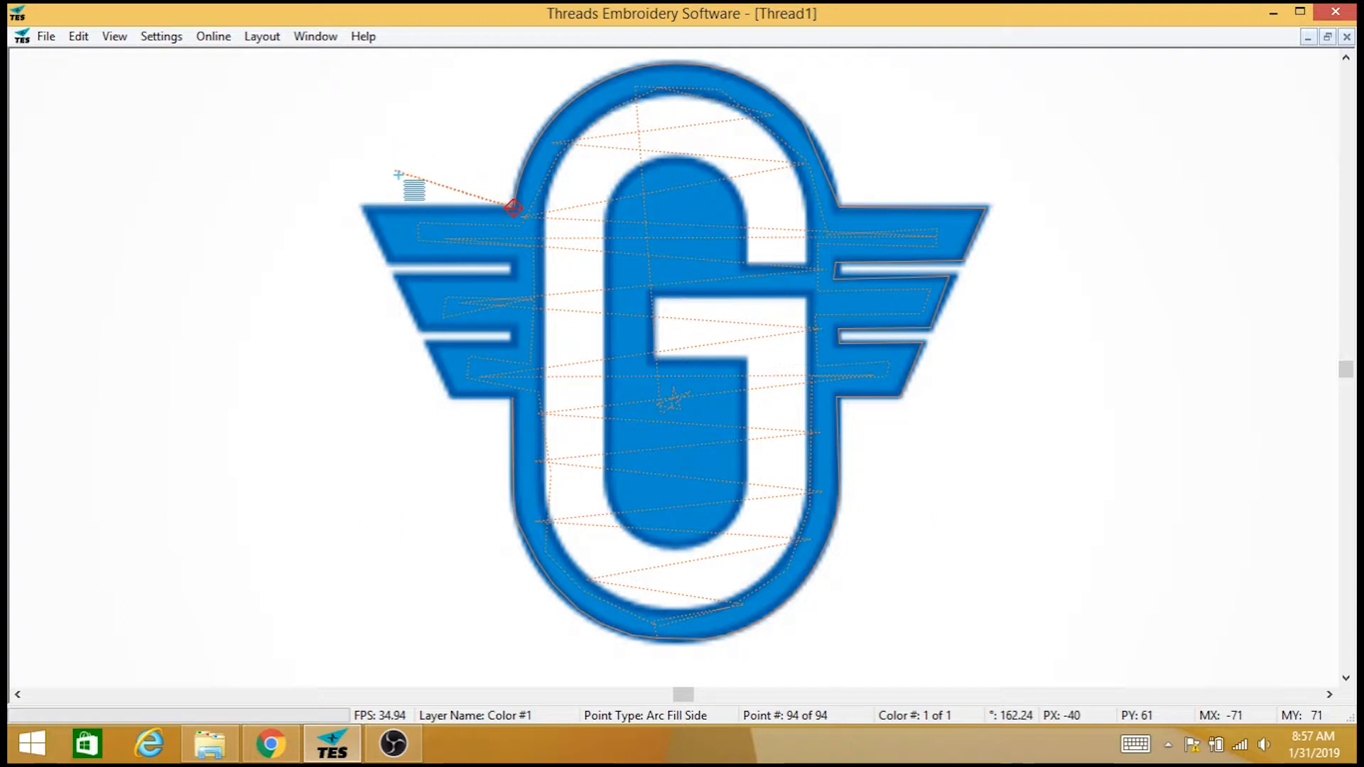
Outline the upper and middle left wings with Fill Side points, including the notch between them
left_click(363, 208)
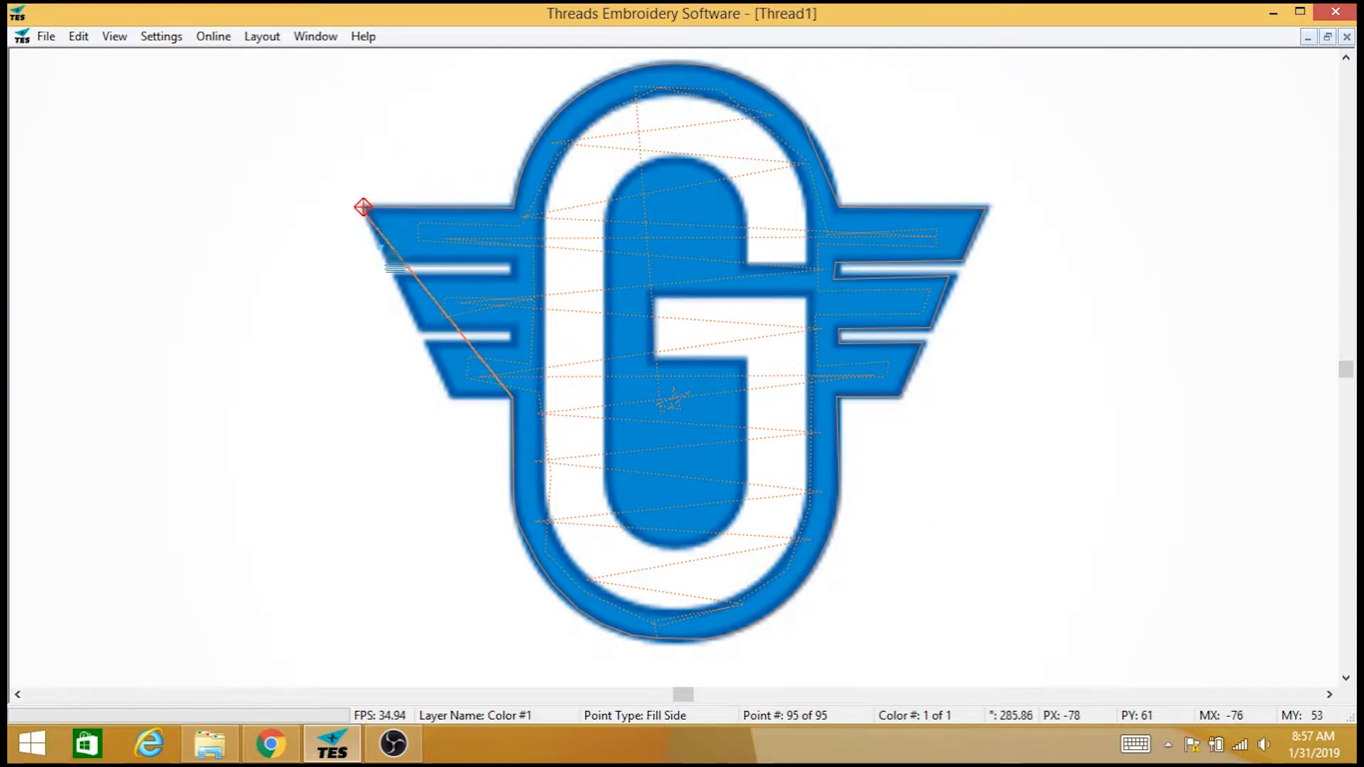
left_click(516, 262)
left_click(513, 278)
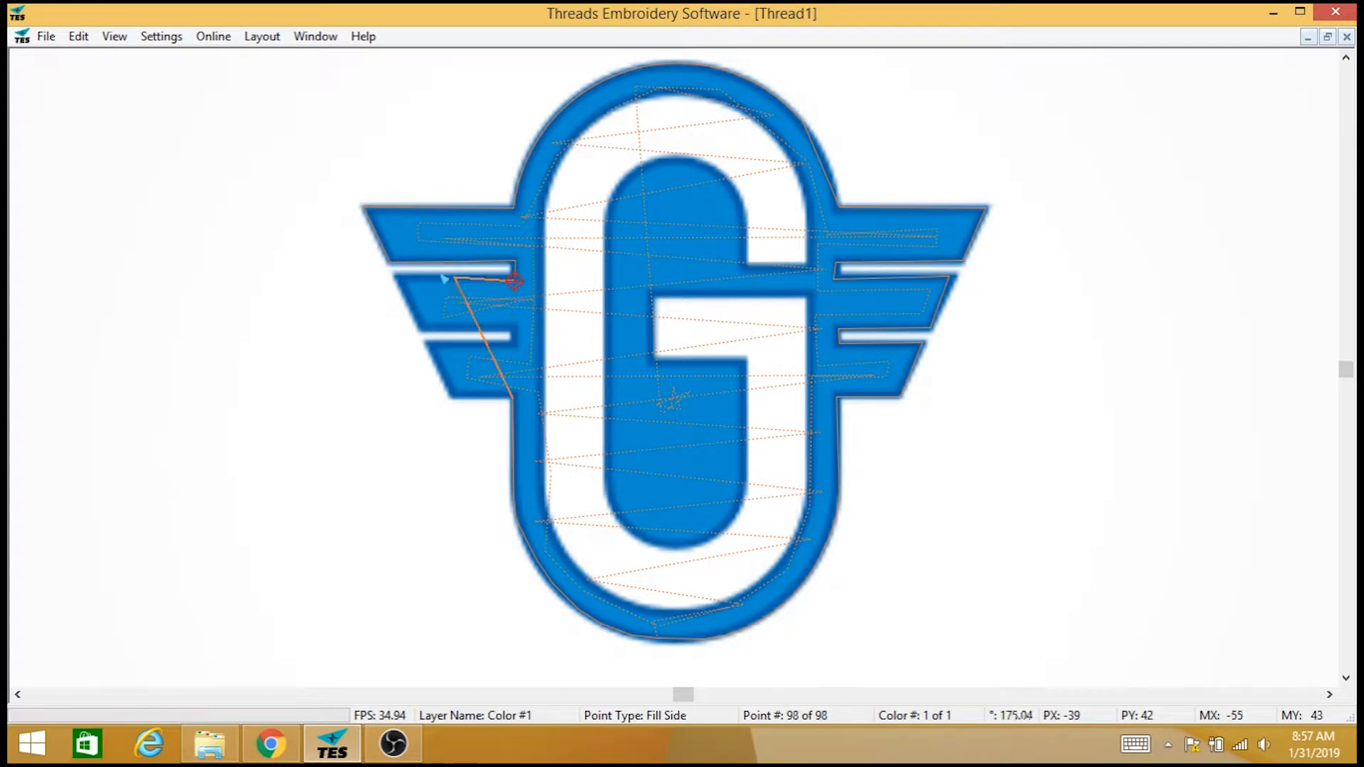
left_click(398, 279)
left_click(422, 329)
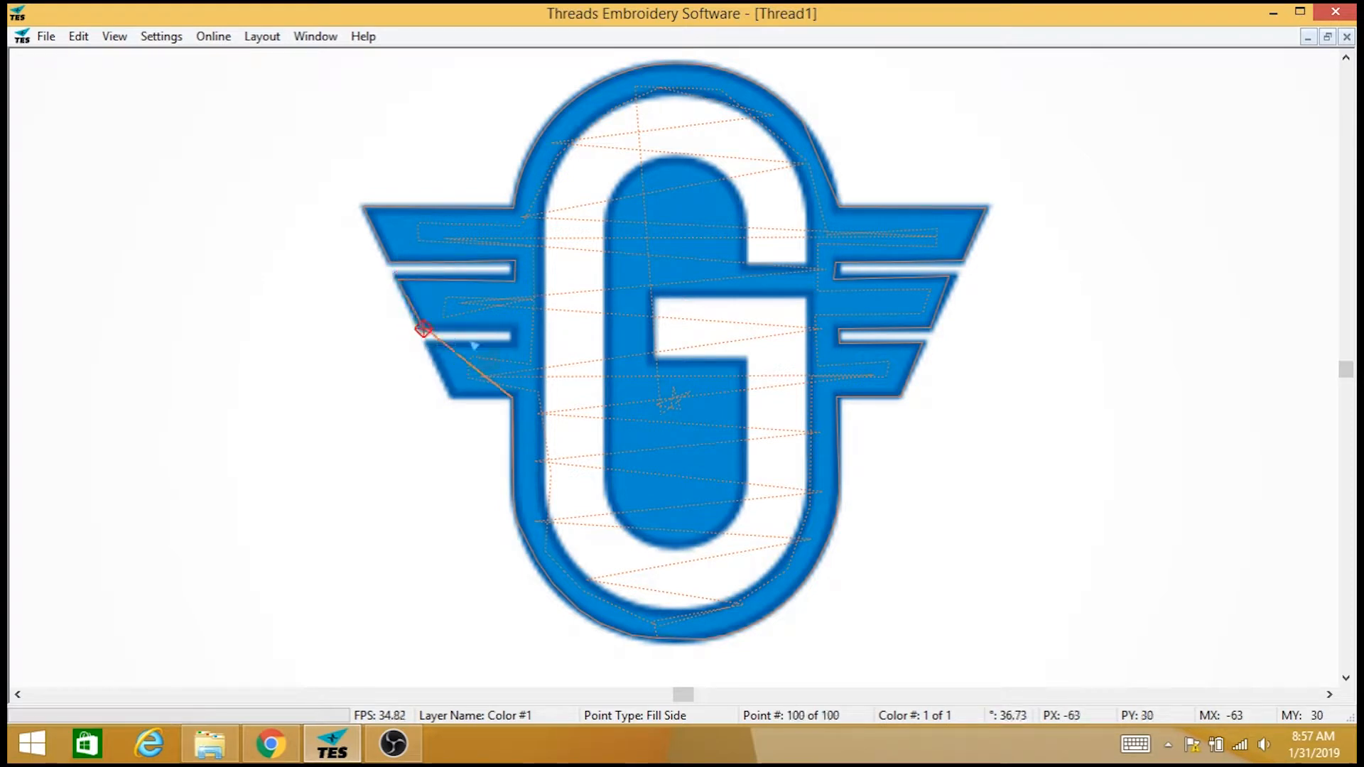
Complete the fill outline around the lower left notch and the lowest left wing with Fill Side points
left_click(516, 333)
left_click(513, 343)
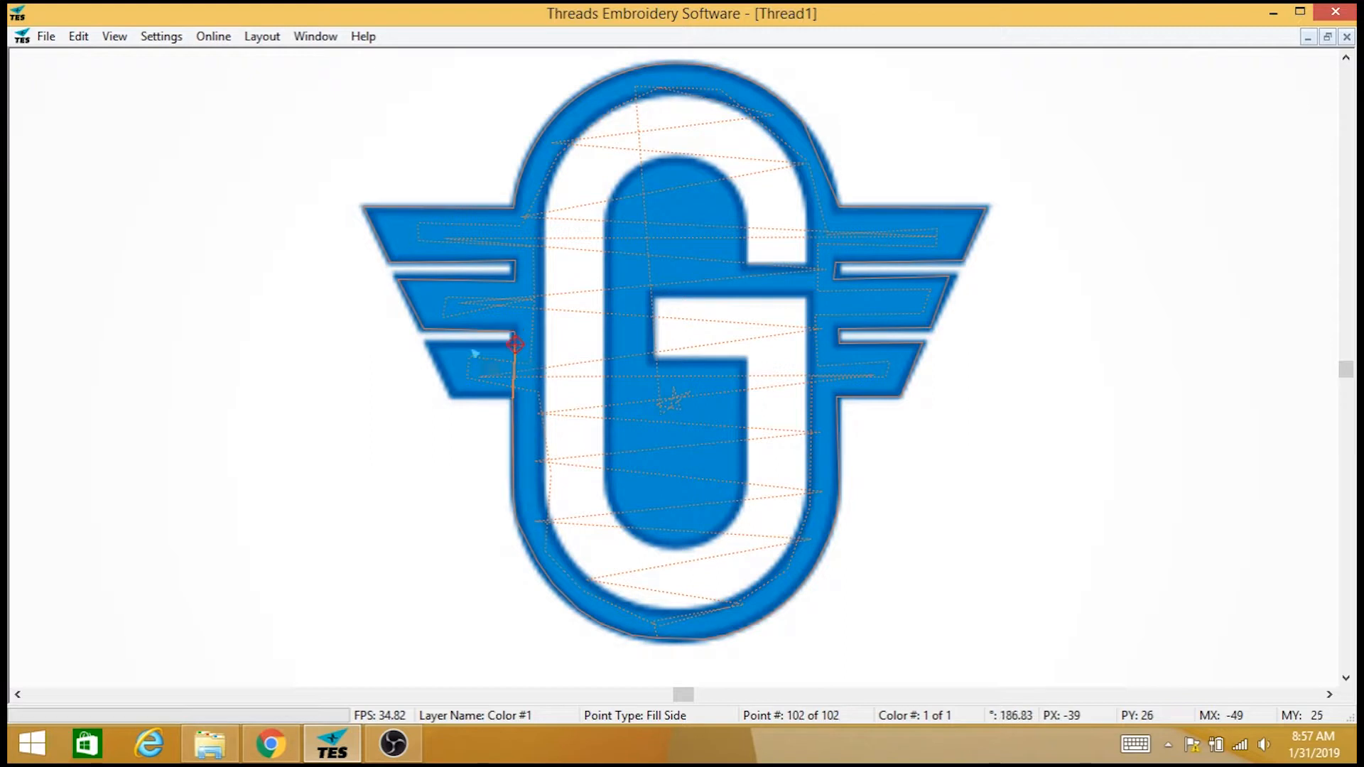
left_click(429, 343)
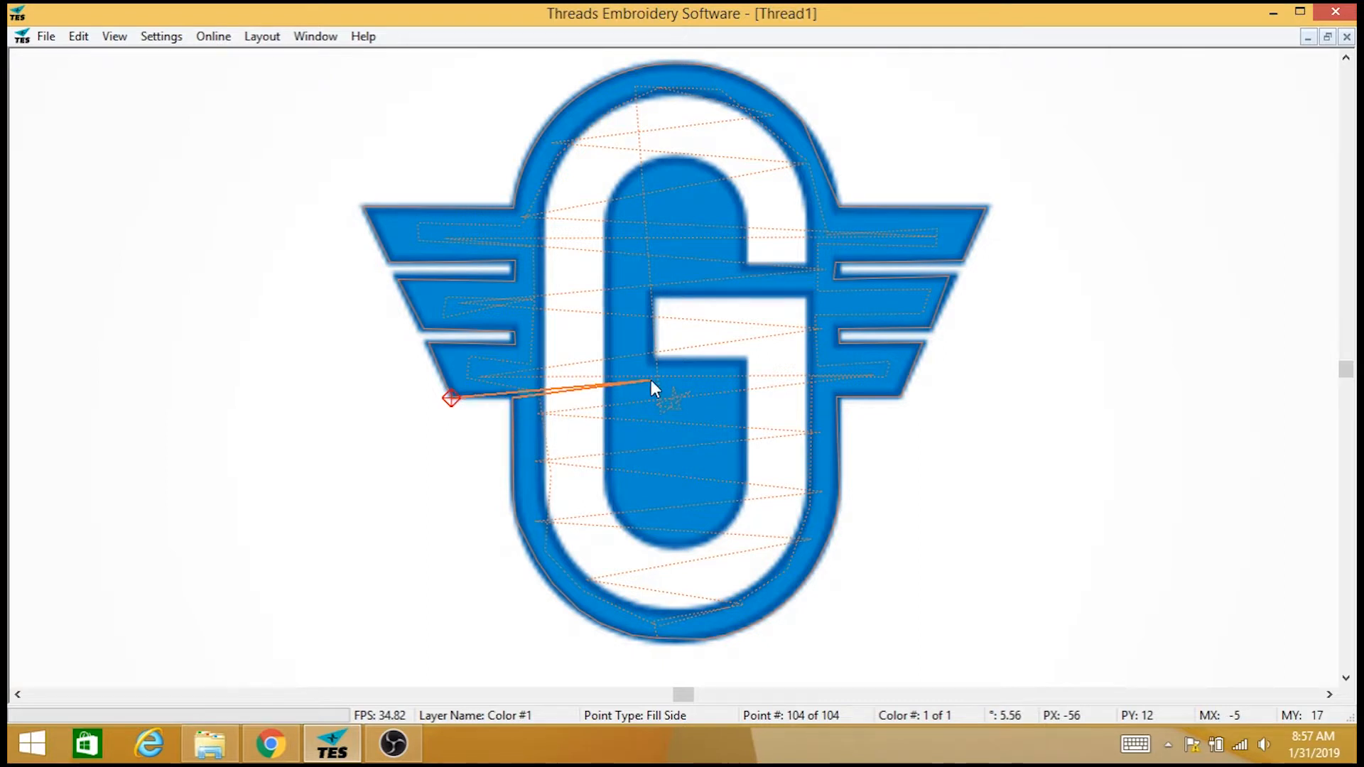
Hide the background logo image and bring back the tool and size panels around the digitized outline
scroll(652, 382, "down", 3)
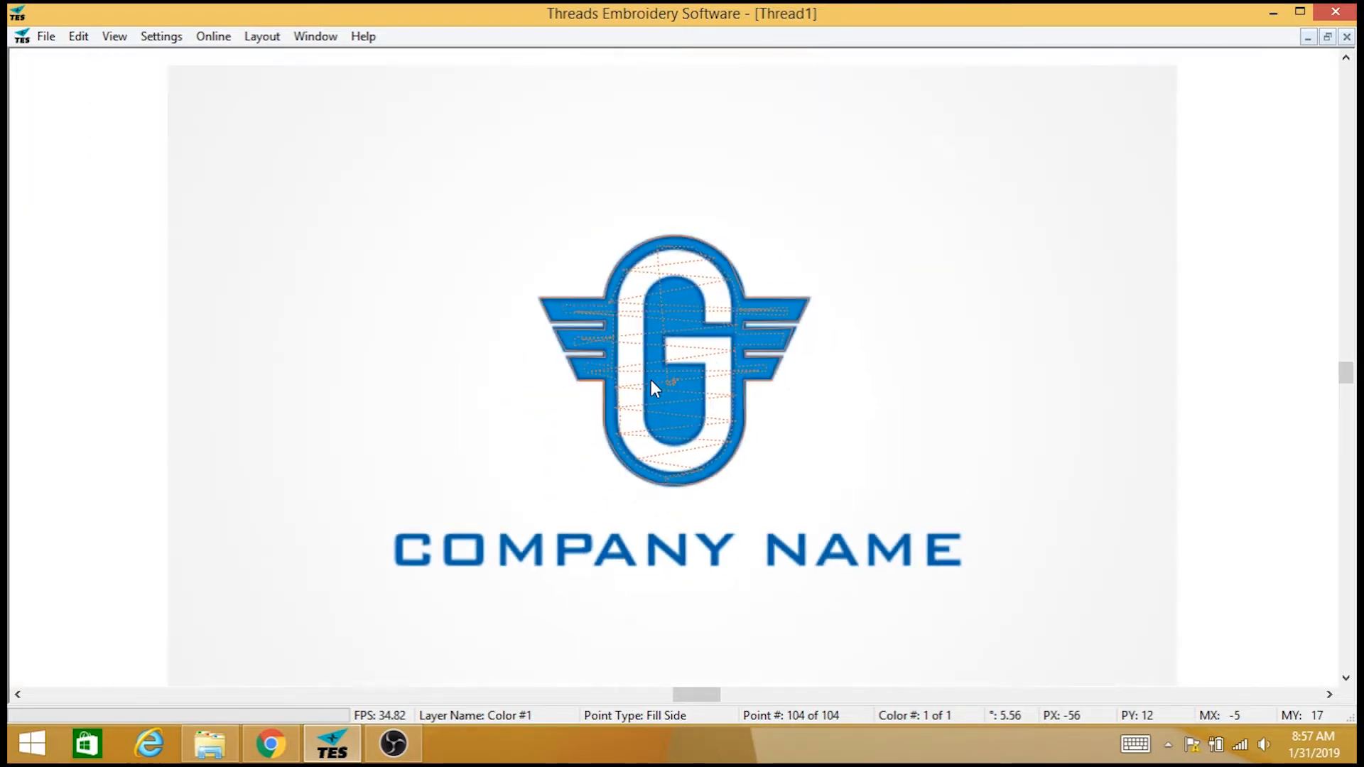
key("i")
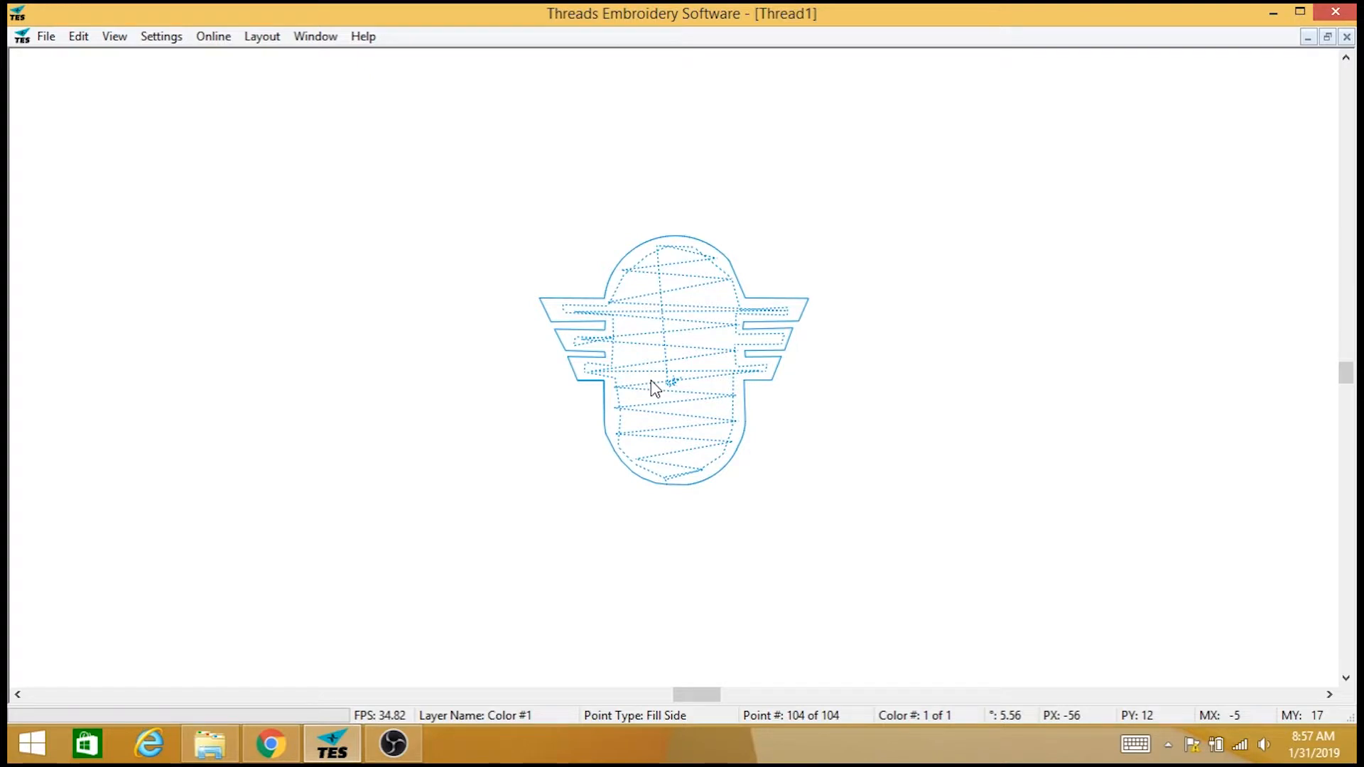
key("Tab")
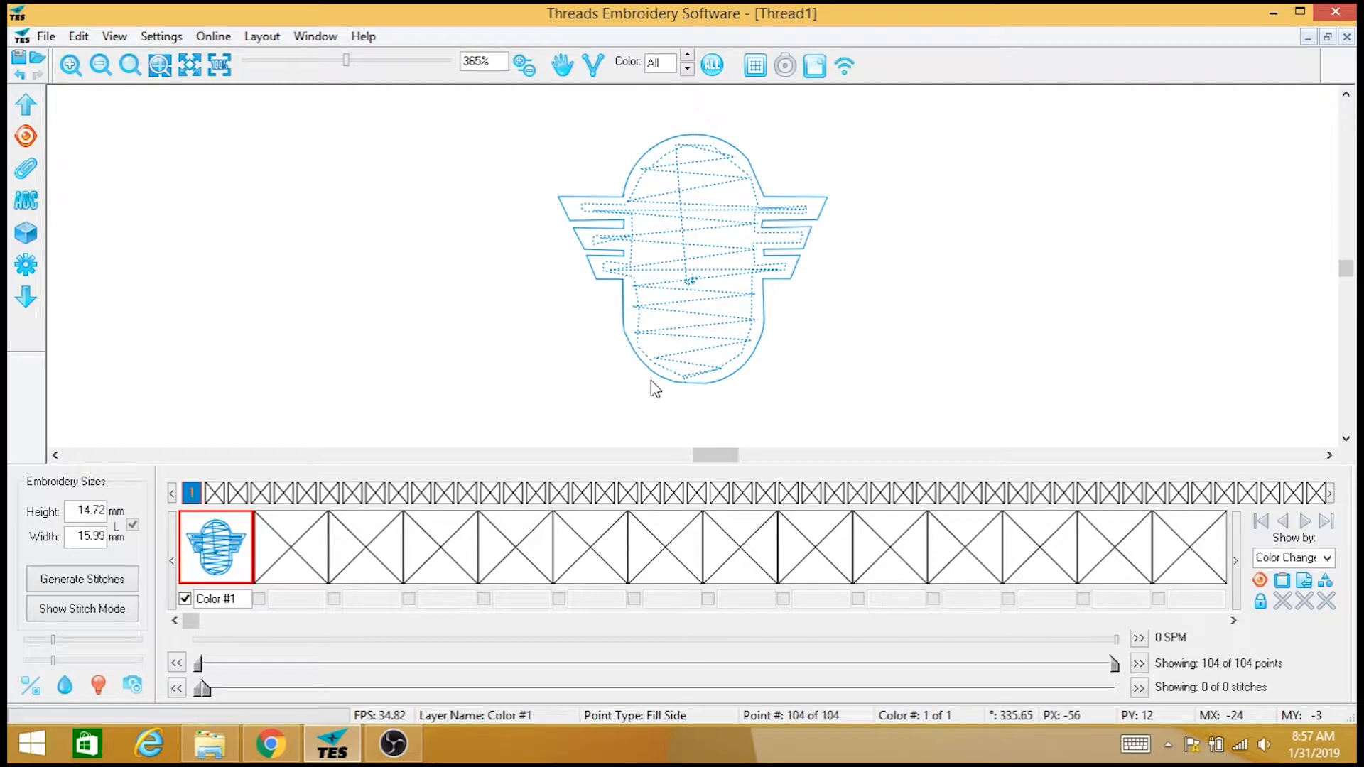
Save the design to the Desktop as "g logo" in the Threads Embroidery Software (.tef) format
left_click(41, 37)
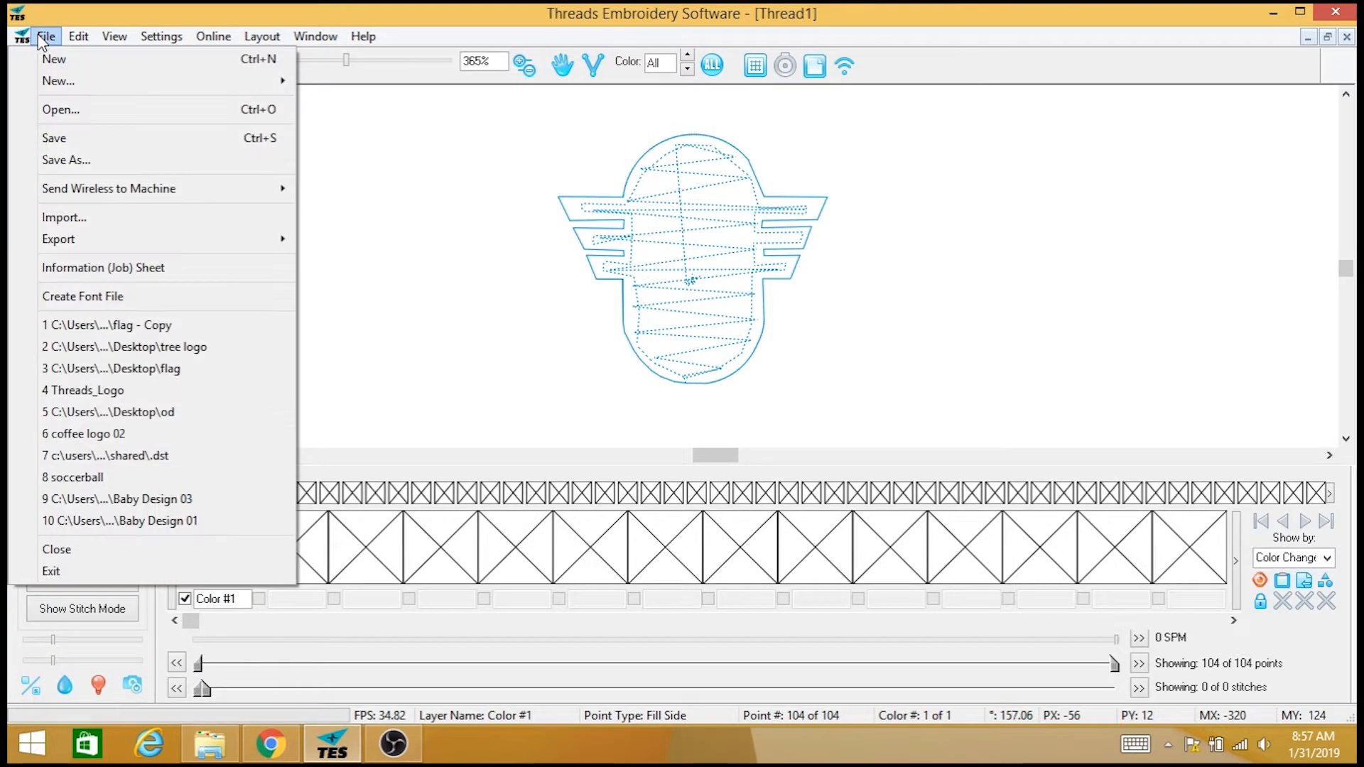
left_click(99, 153)
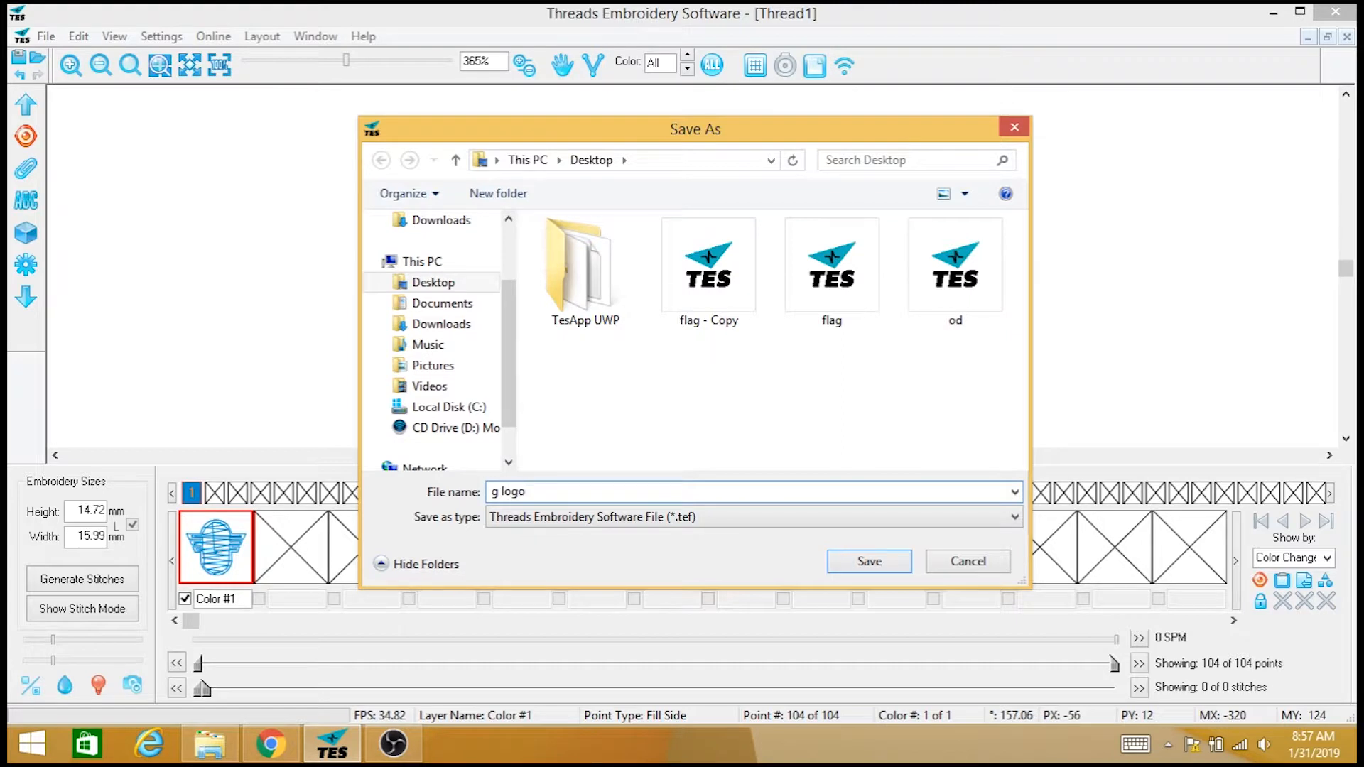
left_click(892, 567)
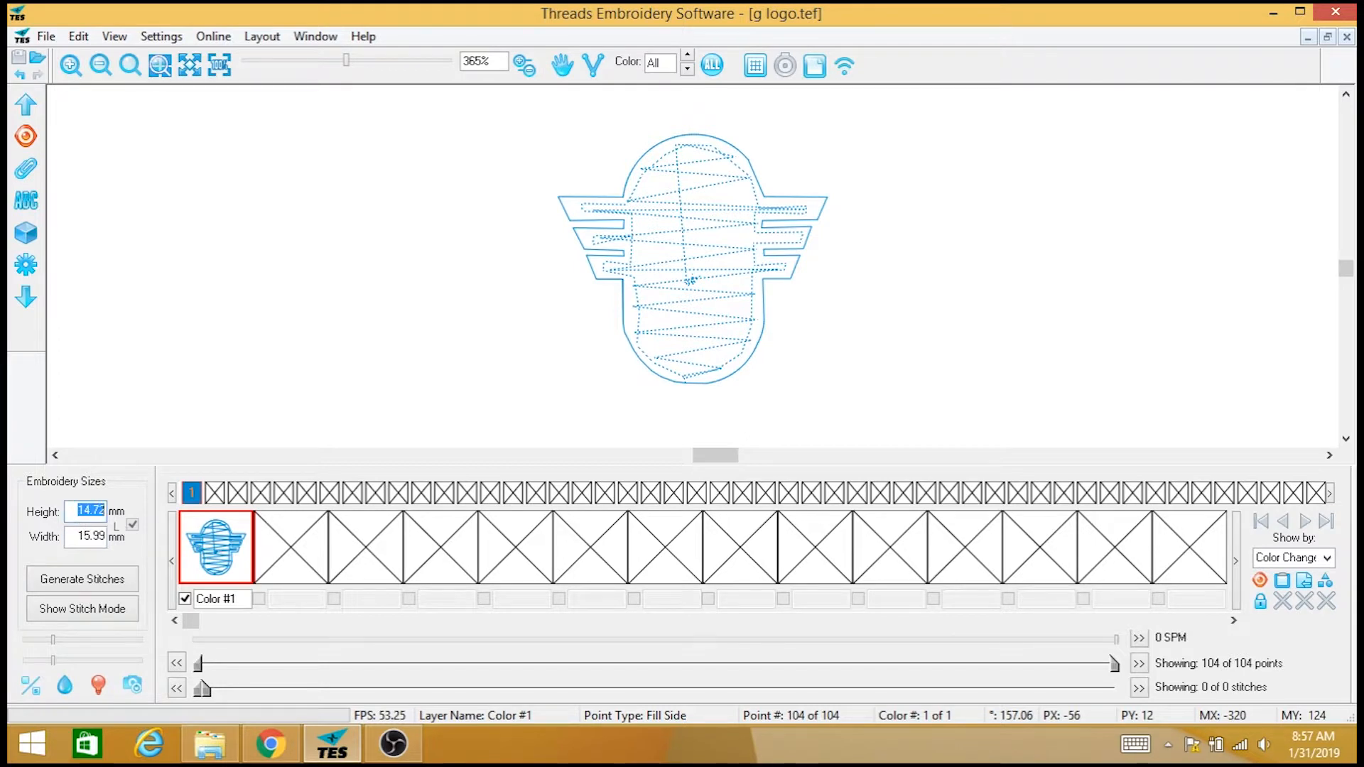
Set the embroidery height to 35 mm and display the design as stitches
left_click(117, 612)
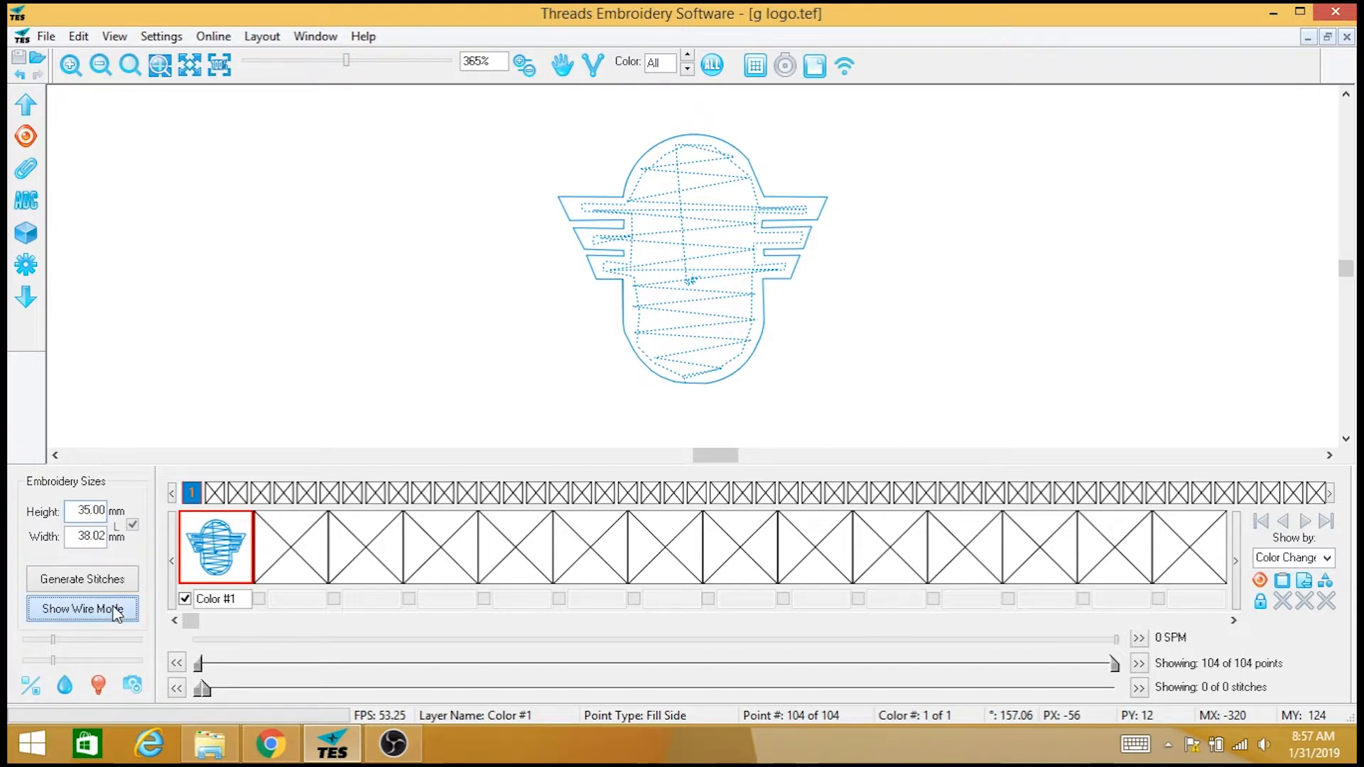
left_click(101, 66)
left_click(102, 66)
left_click(102, 66)
left_click(101, 68)
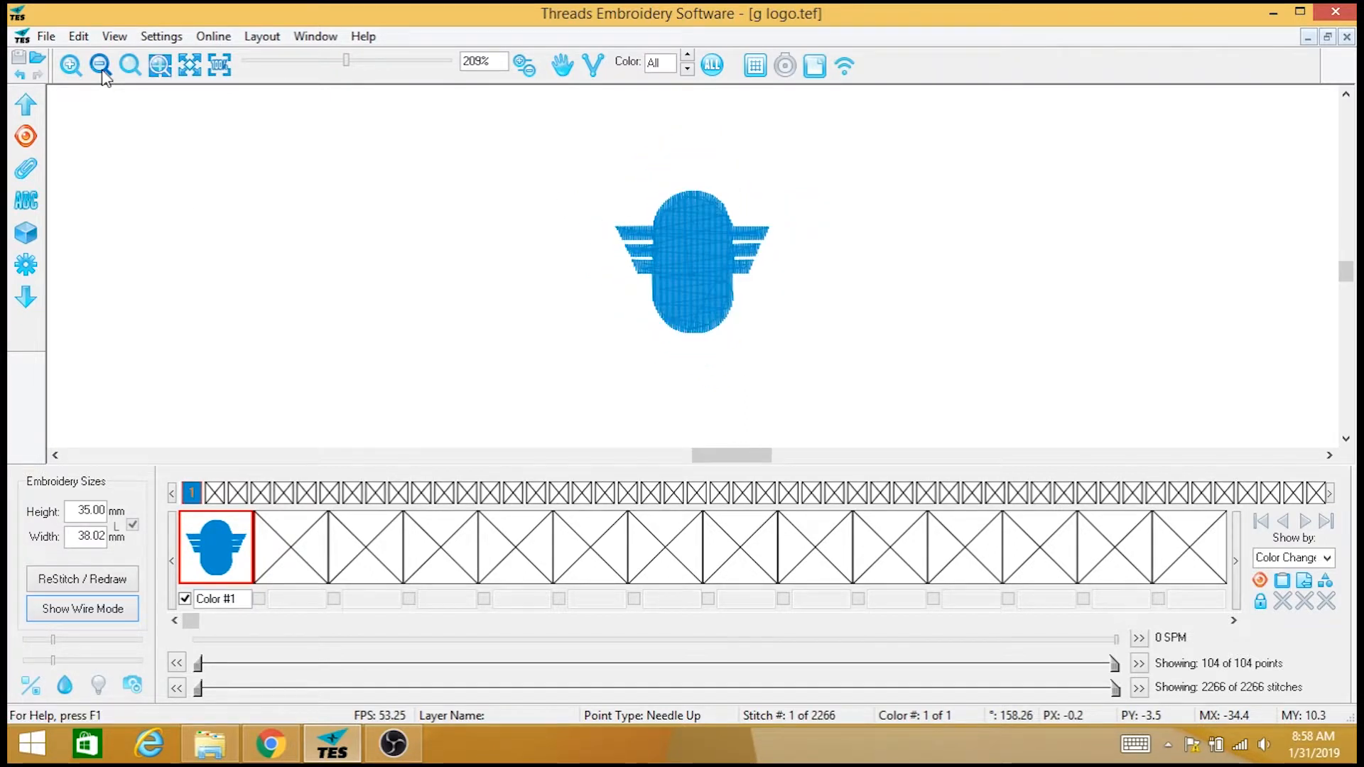
Show the background logo image and alternate between wire and stitch views to compare the fill with the artwork
key("i")
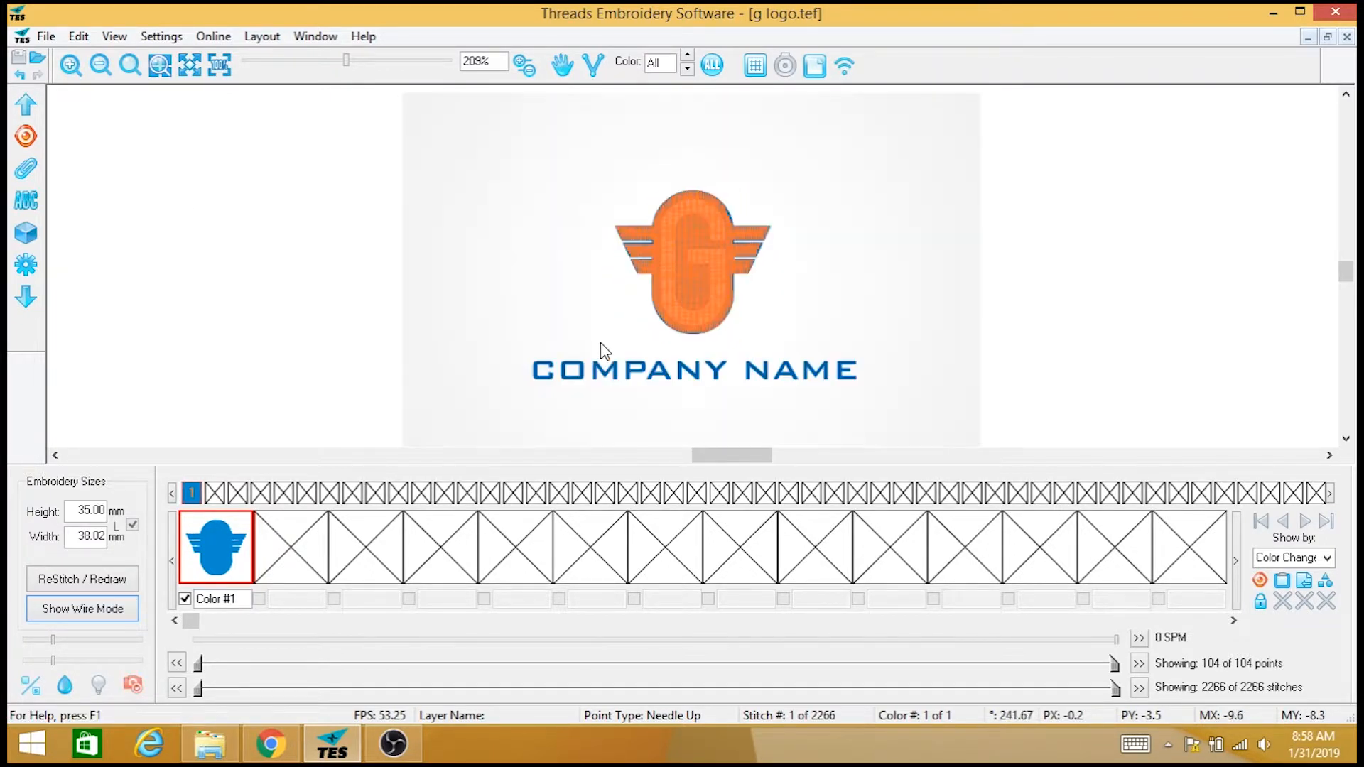
key("w")
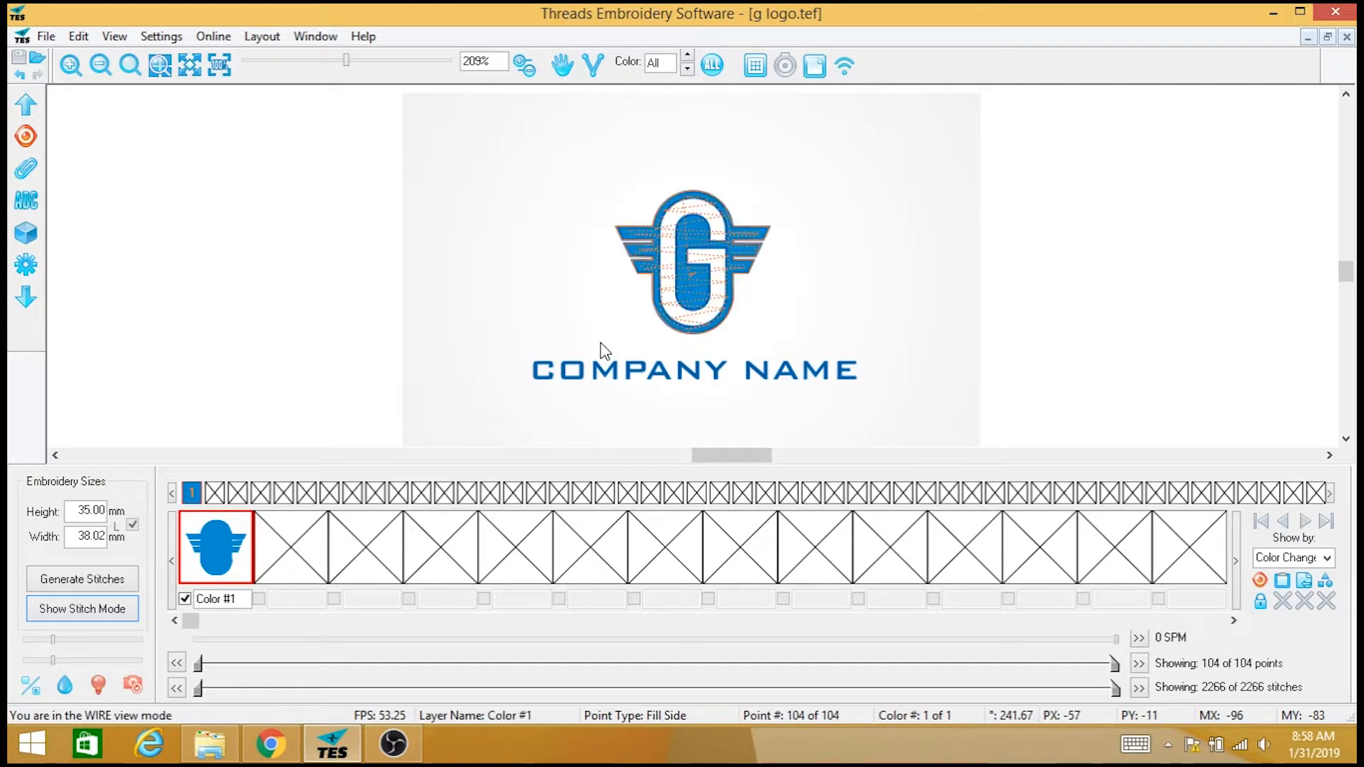
left_click(89, 611)
left_click(88, 611)
left_click(90, 611)
left_click(97, 613)
left_click(84, 608)
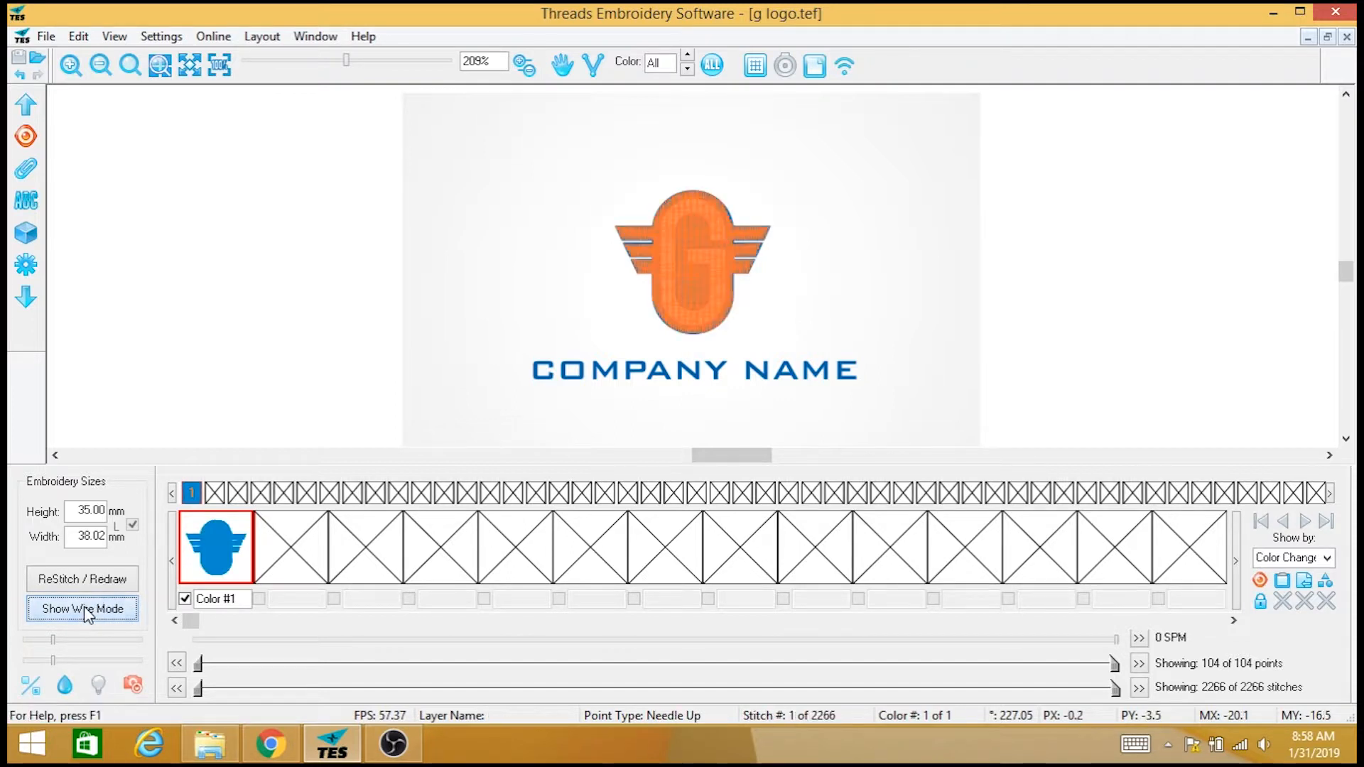
left_click(84, 608)
left_click(84, 608)
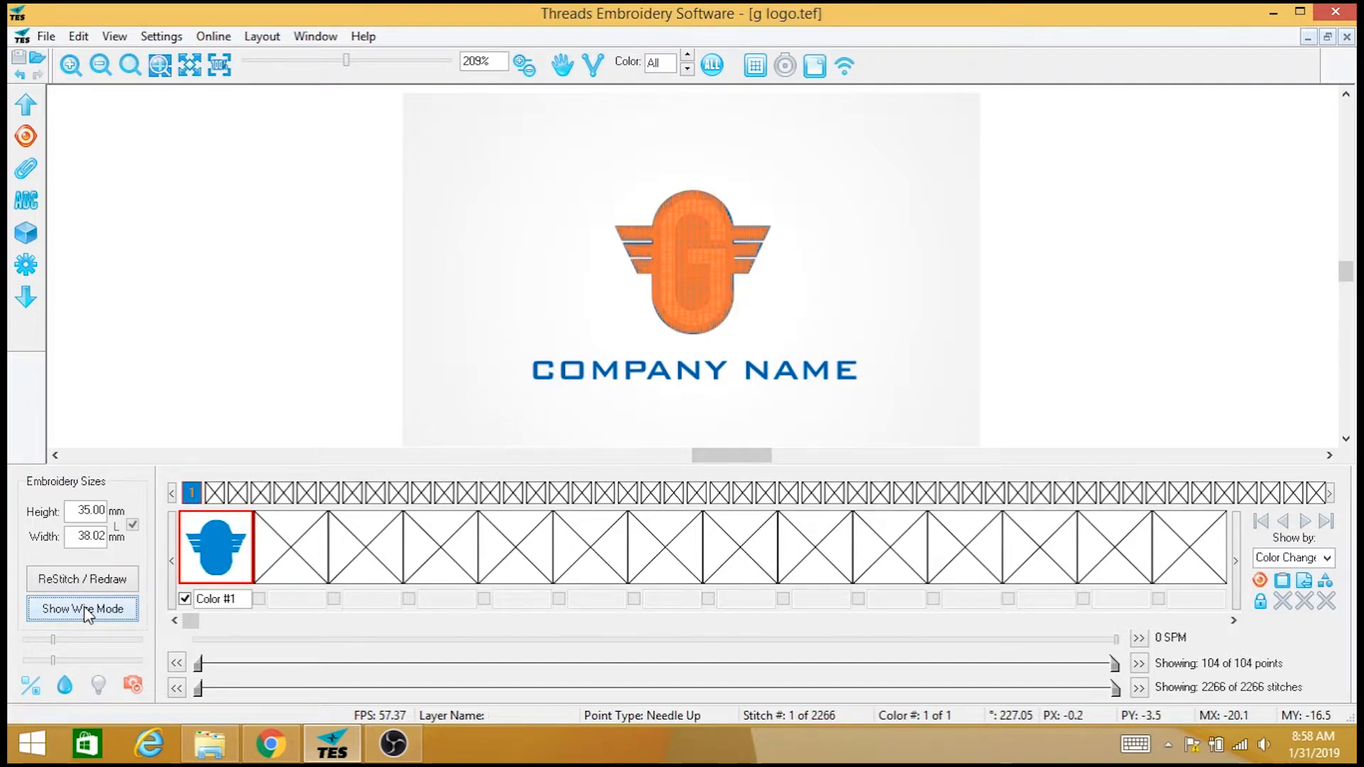
left_click(84, 608)
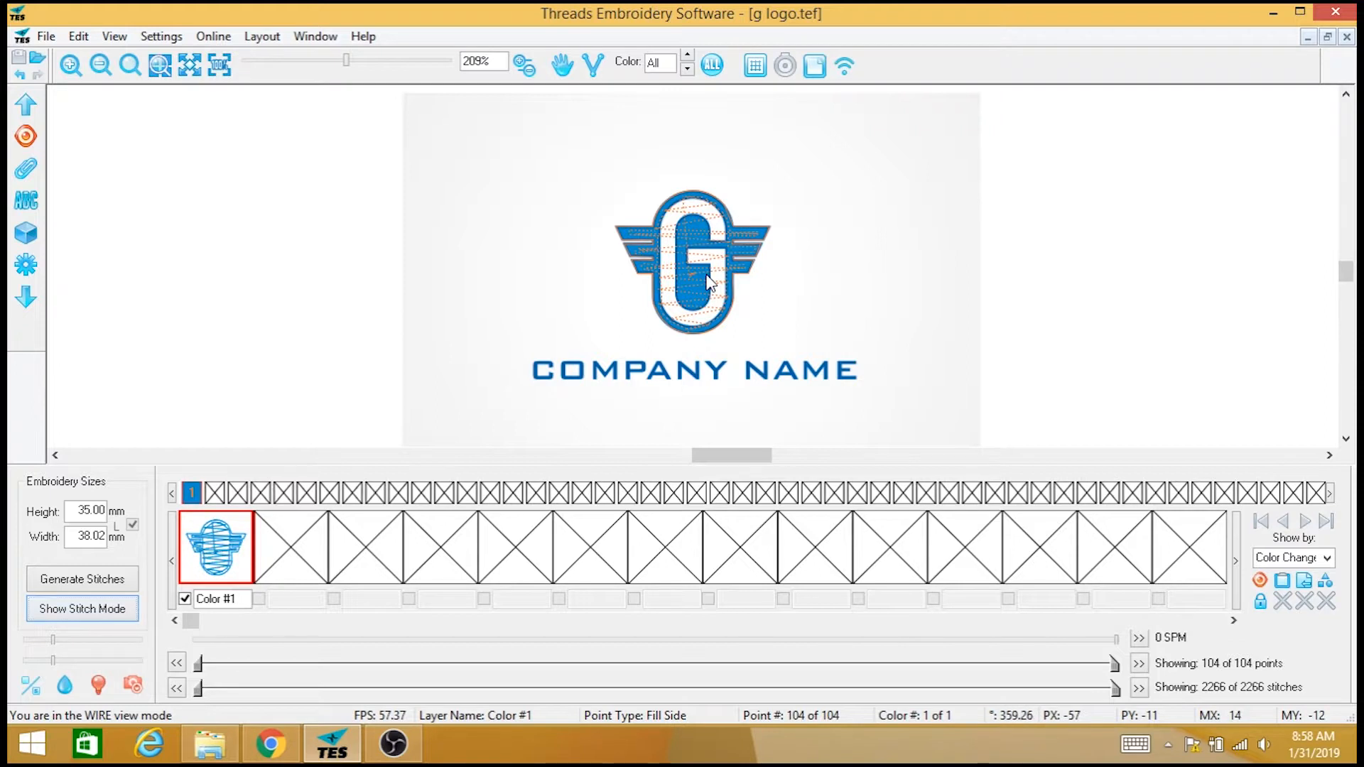
scroll(708, 281, "up", 3)
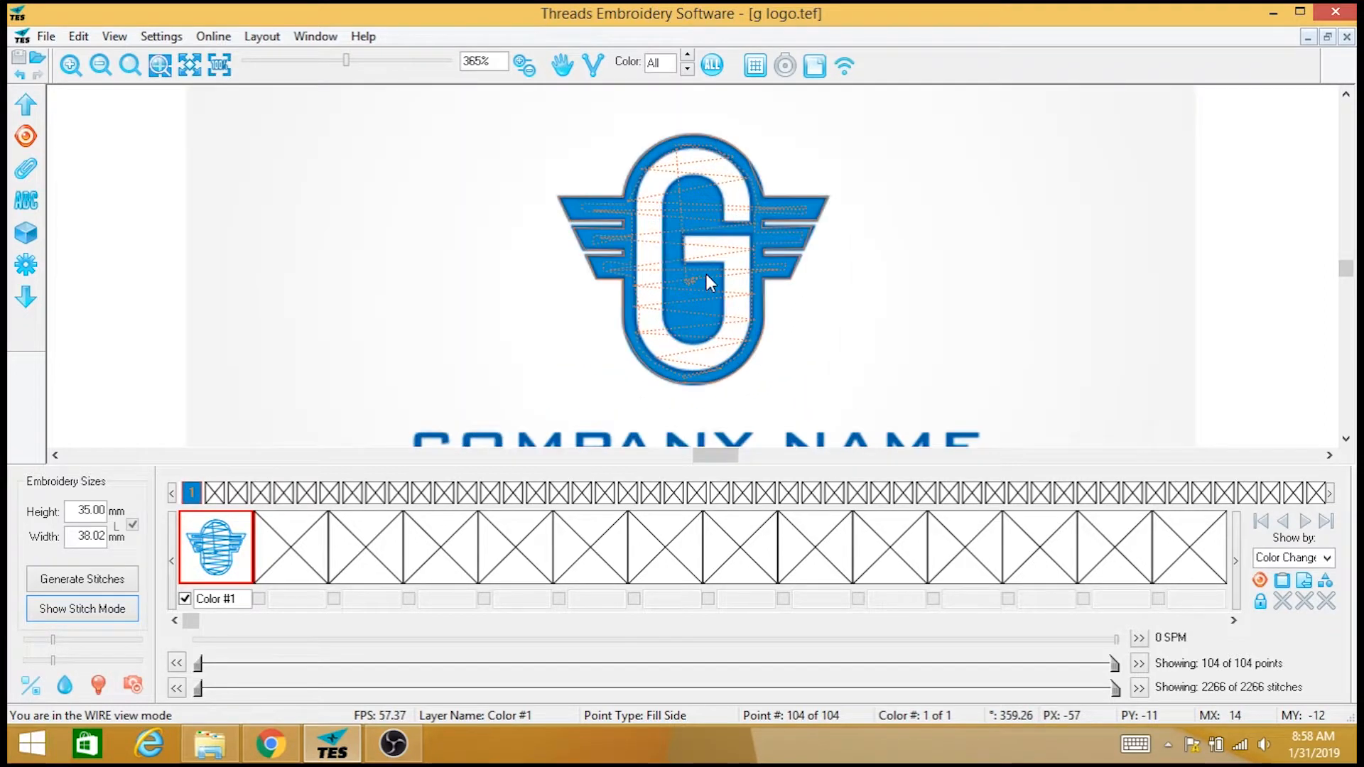
scroll(706, 275, "up", 2)
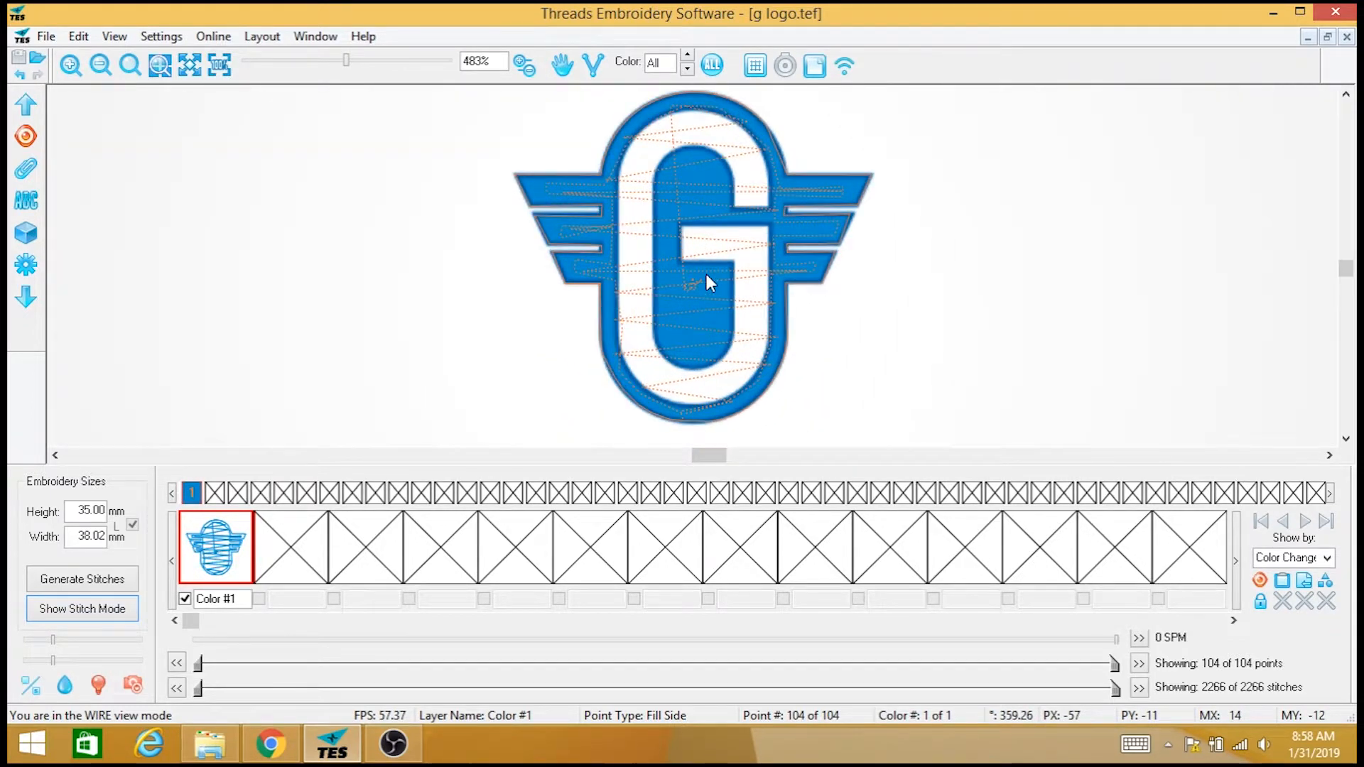
scroll(689, 274, "up", 1)
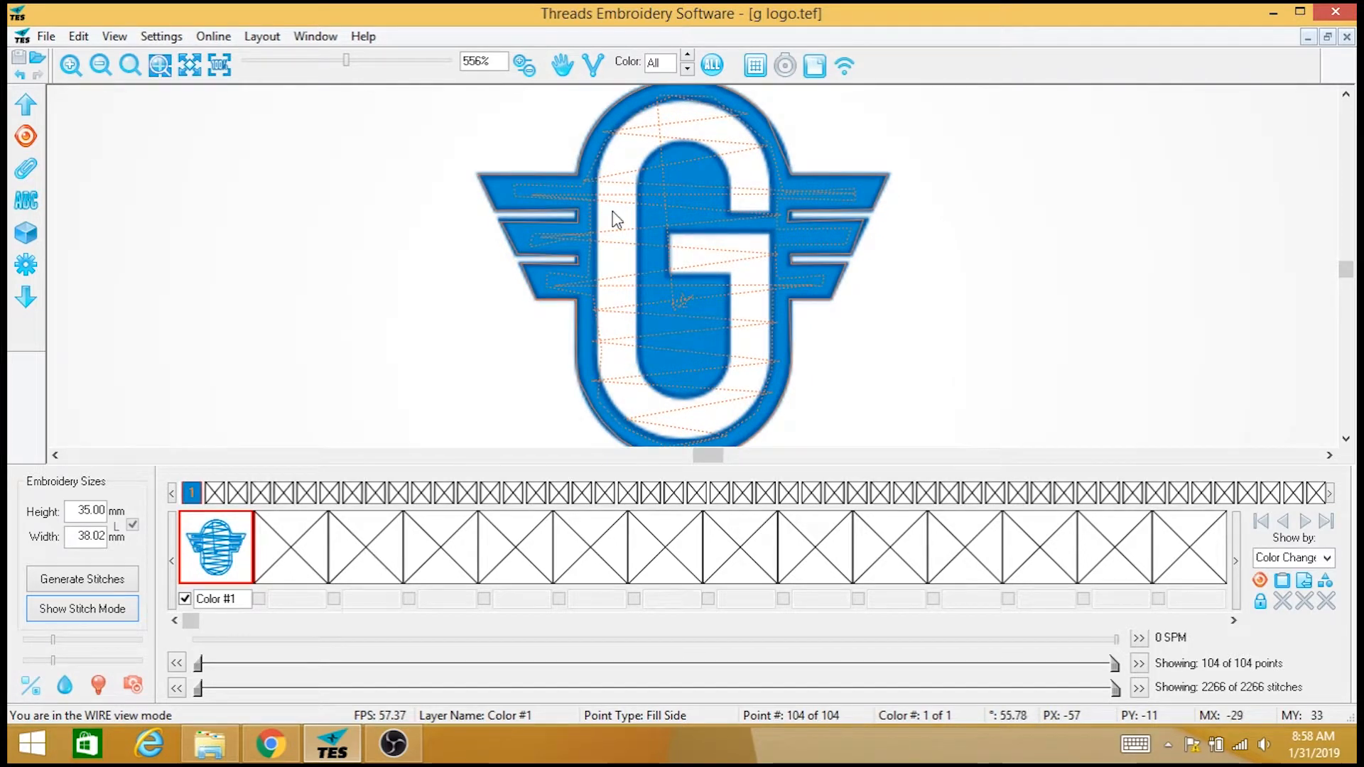
left_click(394, 744)
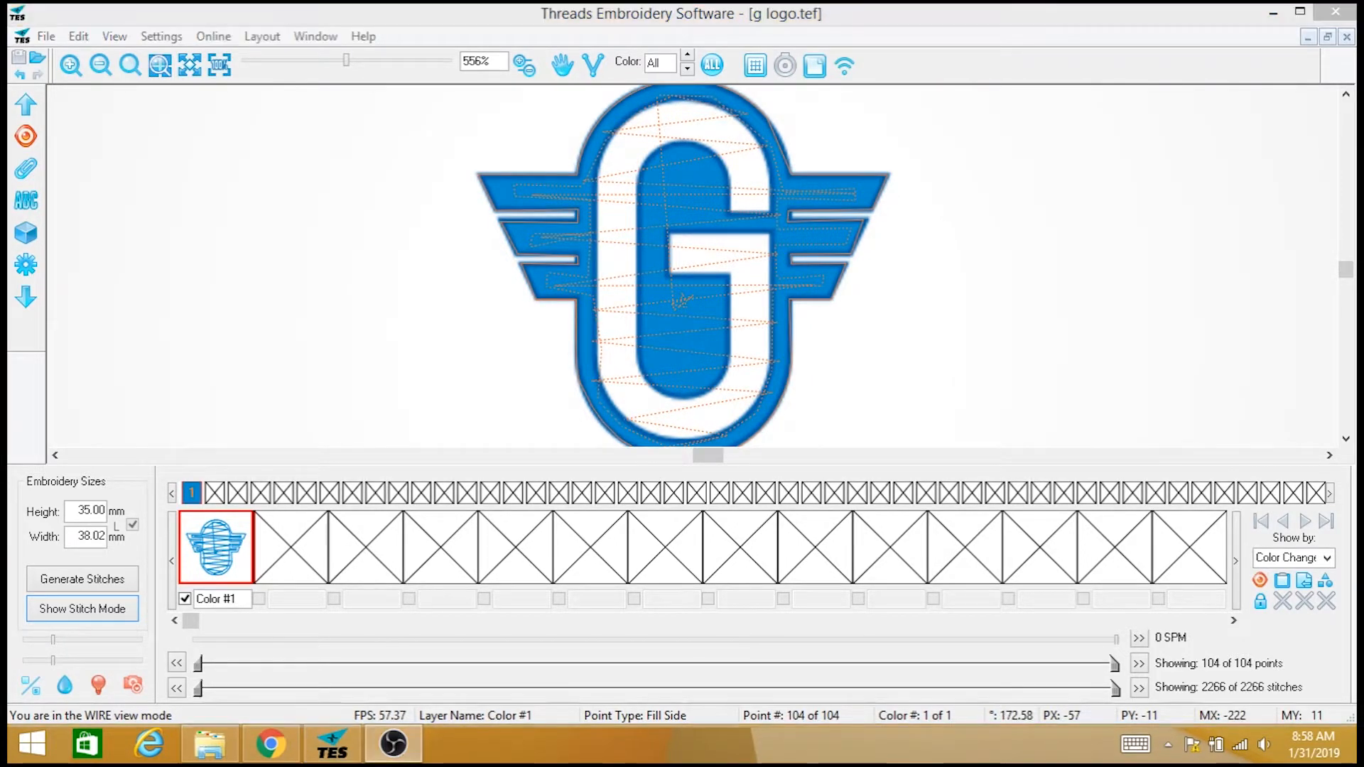
Insert a color change to white, placing it inside the crossbar of the G
left_click(220, 436)
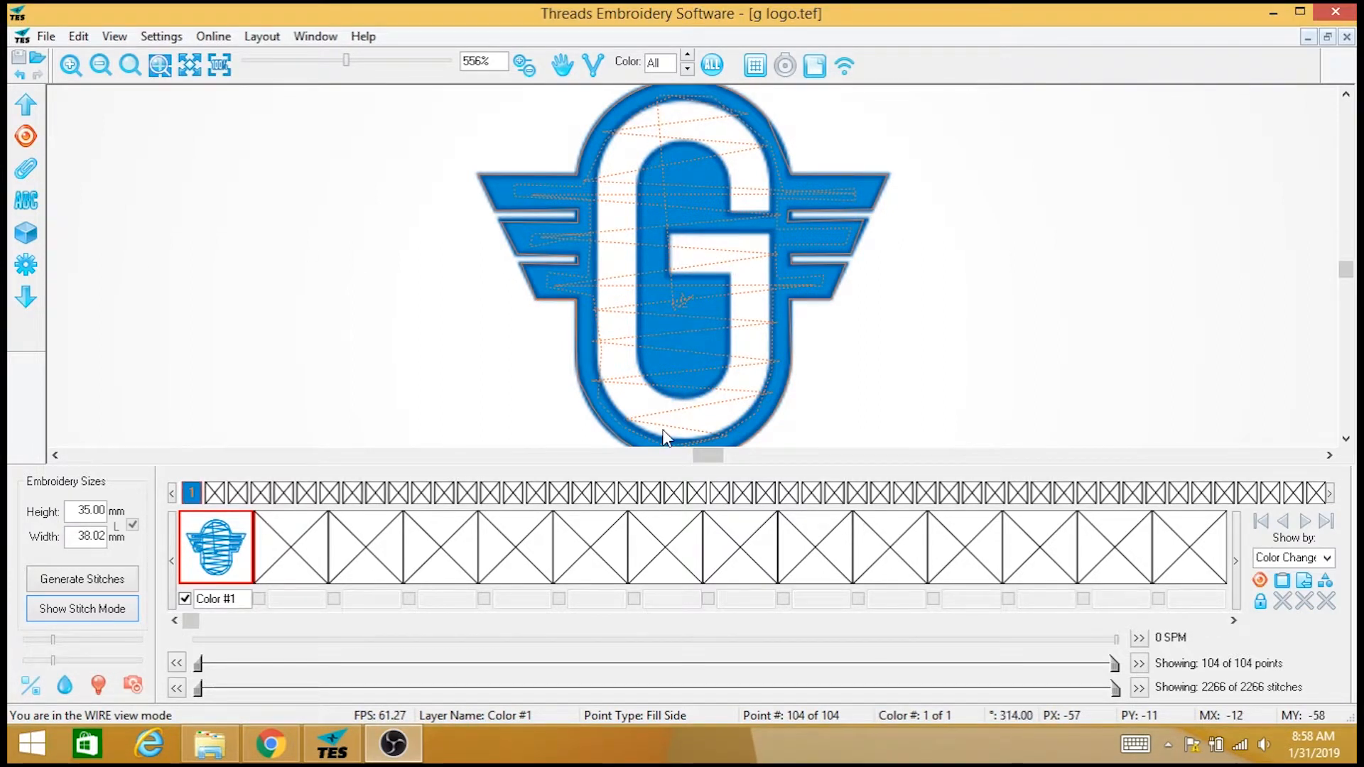
right_click(710, 250)
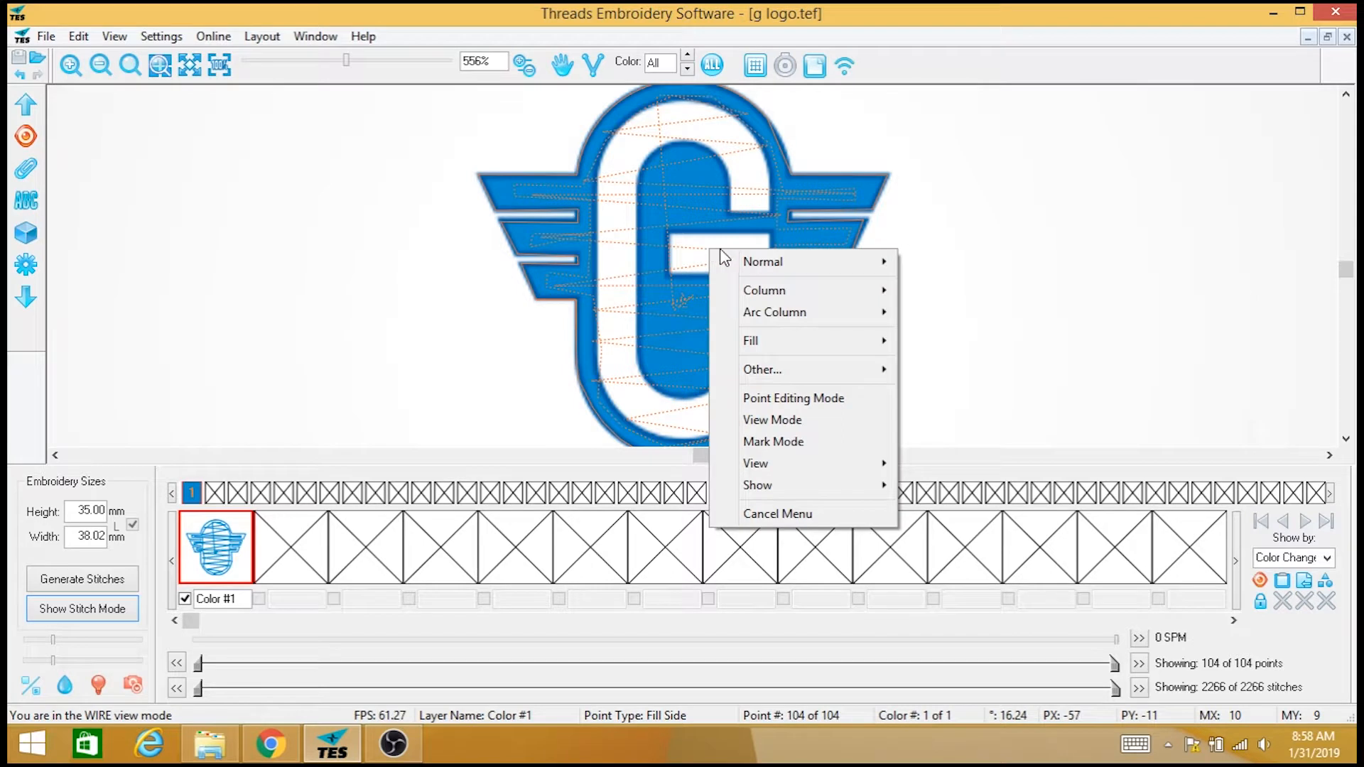
mouse_move(865, 371)
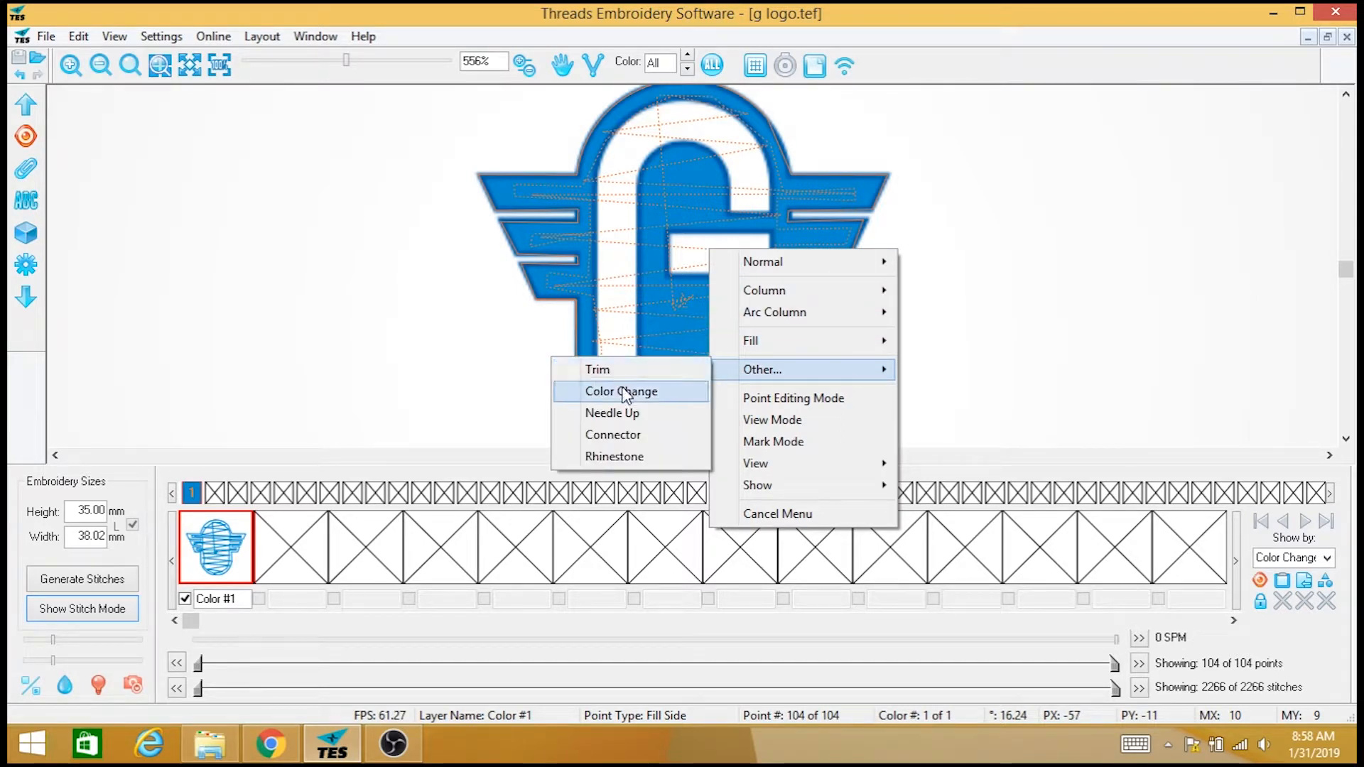
left_click(624, 393)
left_click(479, 426)
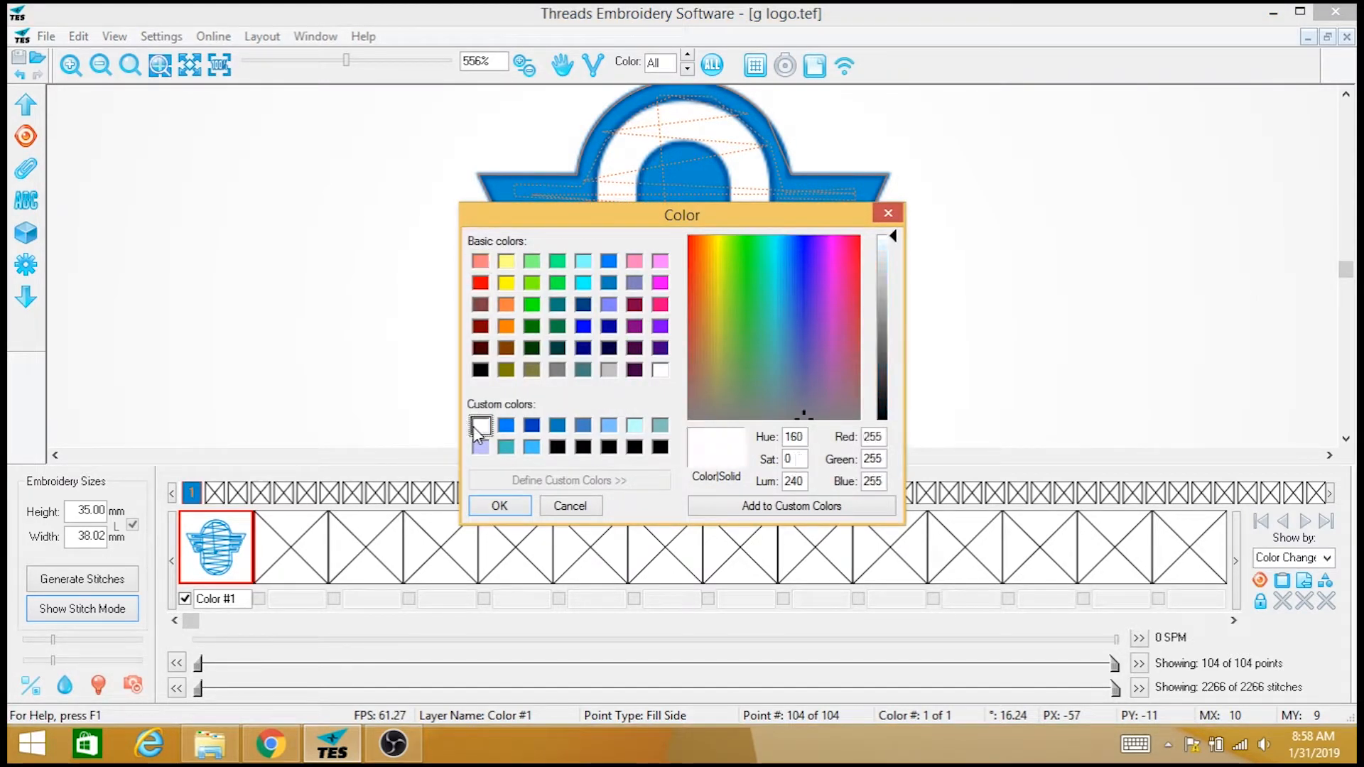
left_click(500, 505)
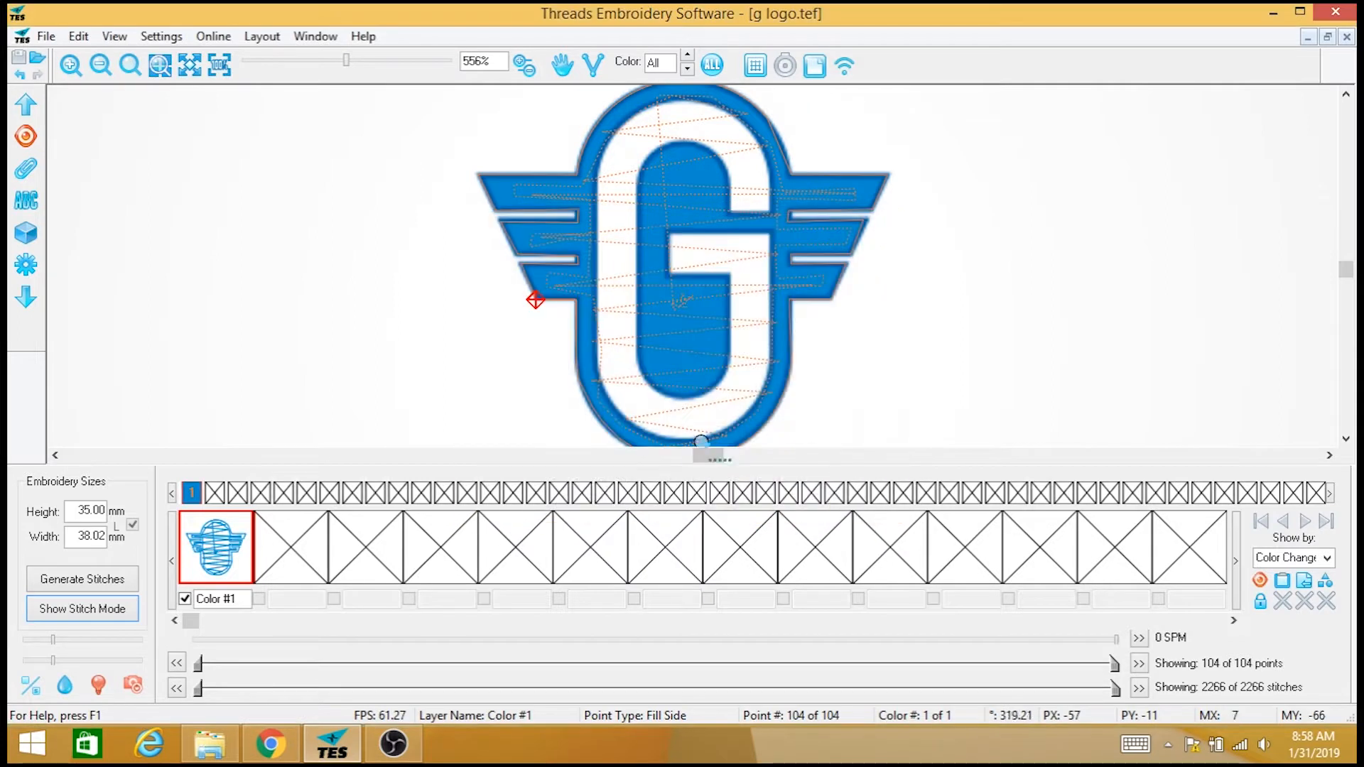
left_click(695, 245)
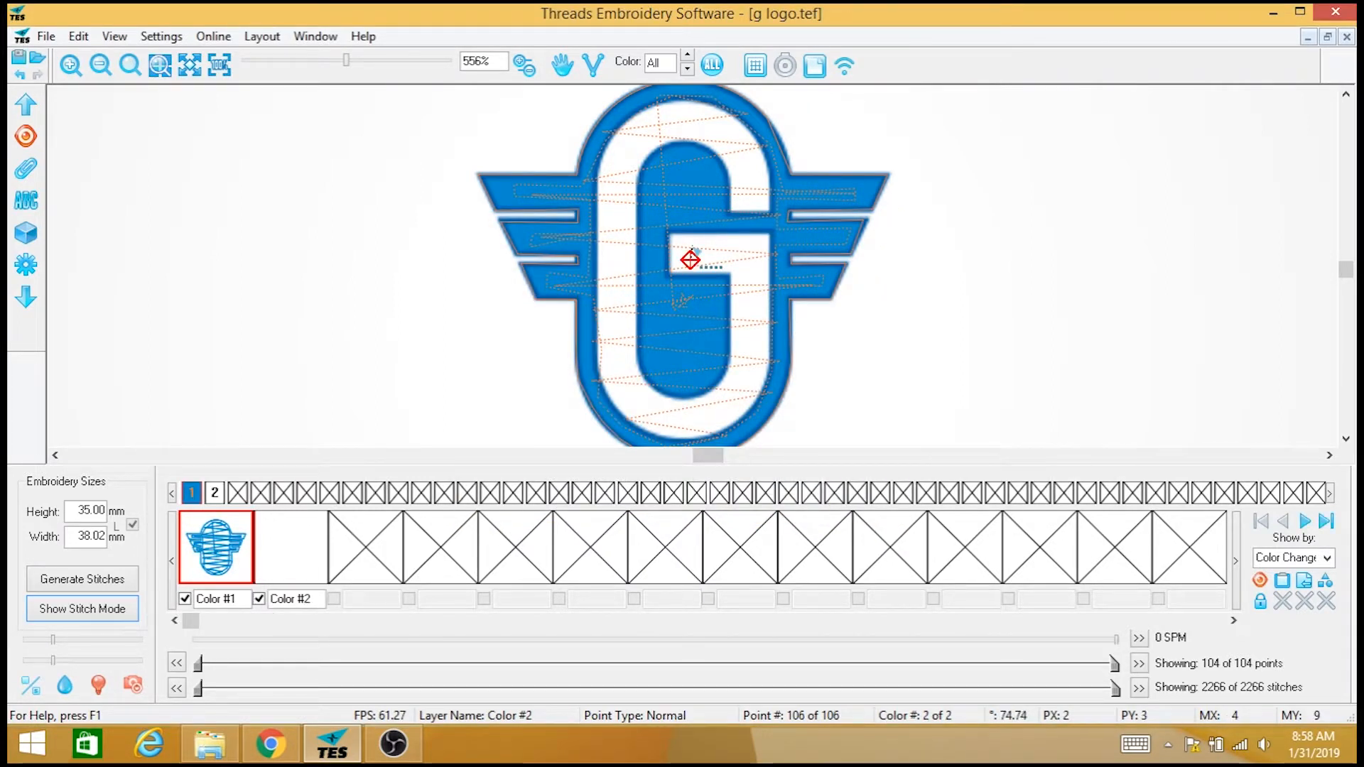
Lay a first normal running-stitch underlay through the G, from the crossbar around the bottom and up to its open upper end
left_click(694, 252)
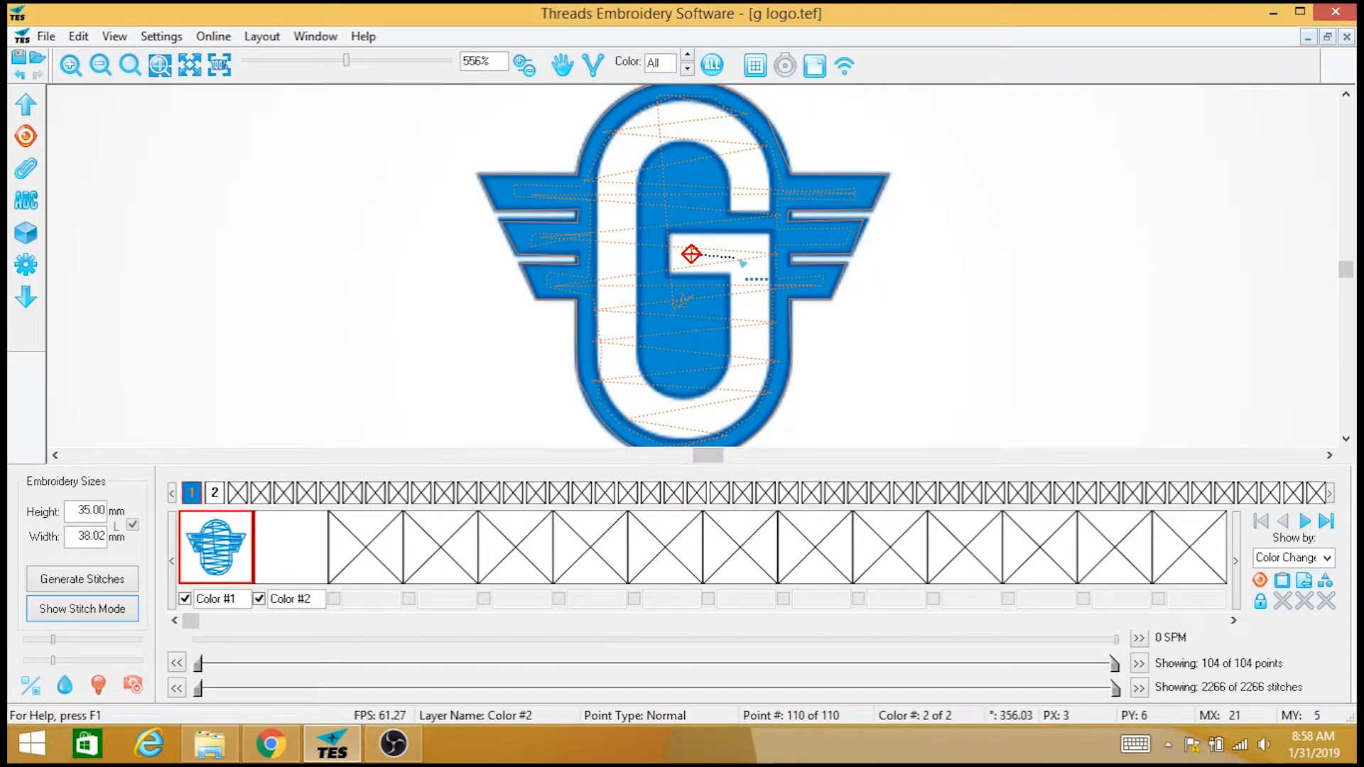
left_click(751, 254)
left_click(761, 318)
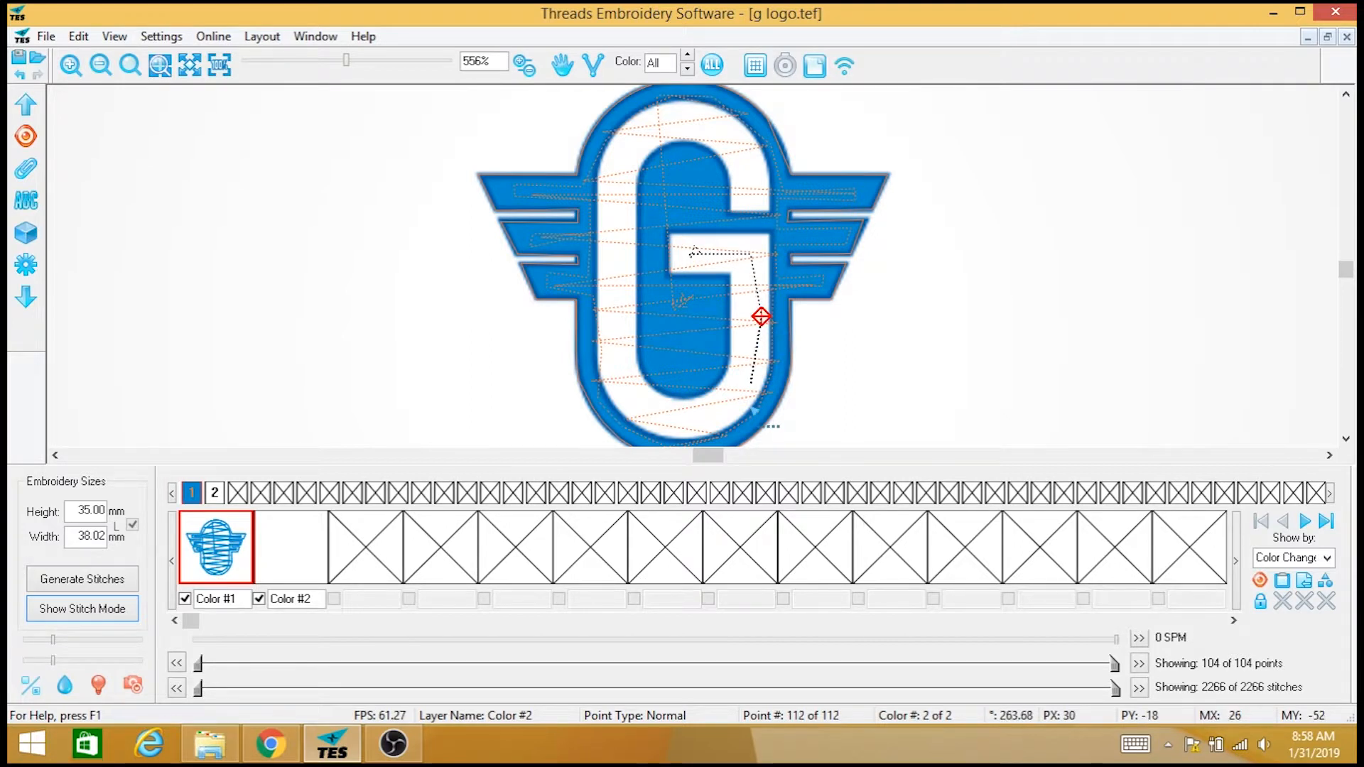
left_click(749, 388)
left_click(703, 430)
left_click(649, 421)
left_click(609, 381)
left_click(605, 299)
left_click(612, 169)
left_click(643, 113)
left_click(680, 113)
left_click(730, 134)
left_click(743, 153)
Run a second normal underlay pass along the G's inner side, from the upper end back to the crossbar
left_click(739, 151)
left_click(689, 127)
left_click(636, 134)
left_click(627, 175)
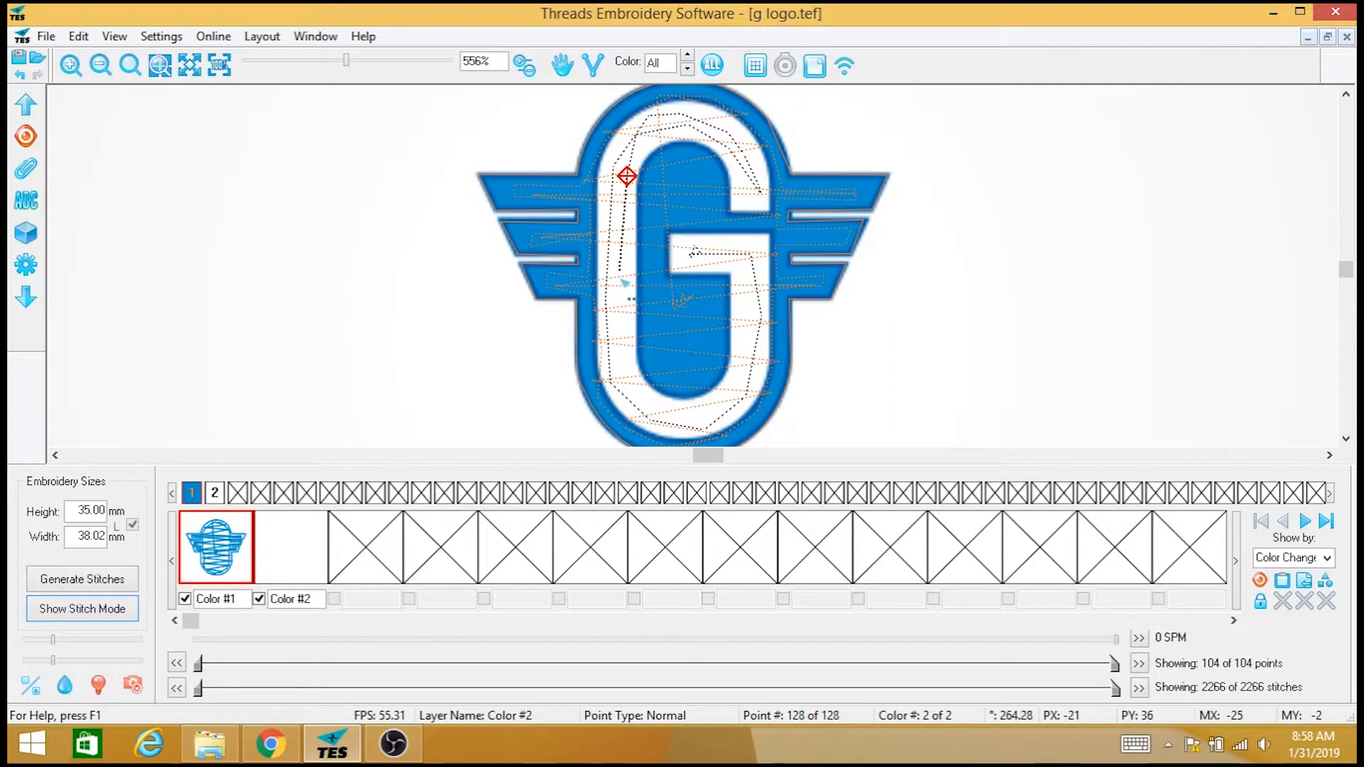
left_click(618, 387)
left_click(685, 402)
left_click(739, 386)
left_click(740, 327)
left_click(751, 263)
left_click(692, 250)
left_click(687, 259)
Run a third normal underlay pass between the first two, from the crossbar around the G to its upper end
left_click(741, 243)
left_click(751, 253)
left_click(702, 418)
left_click(640, 408)
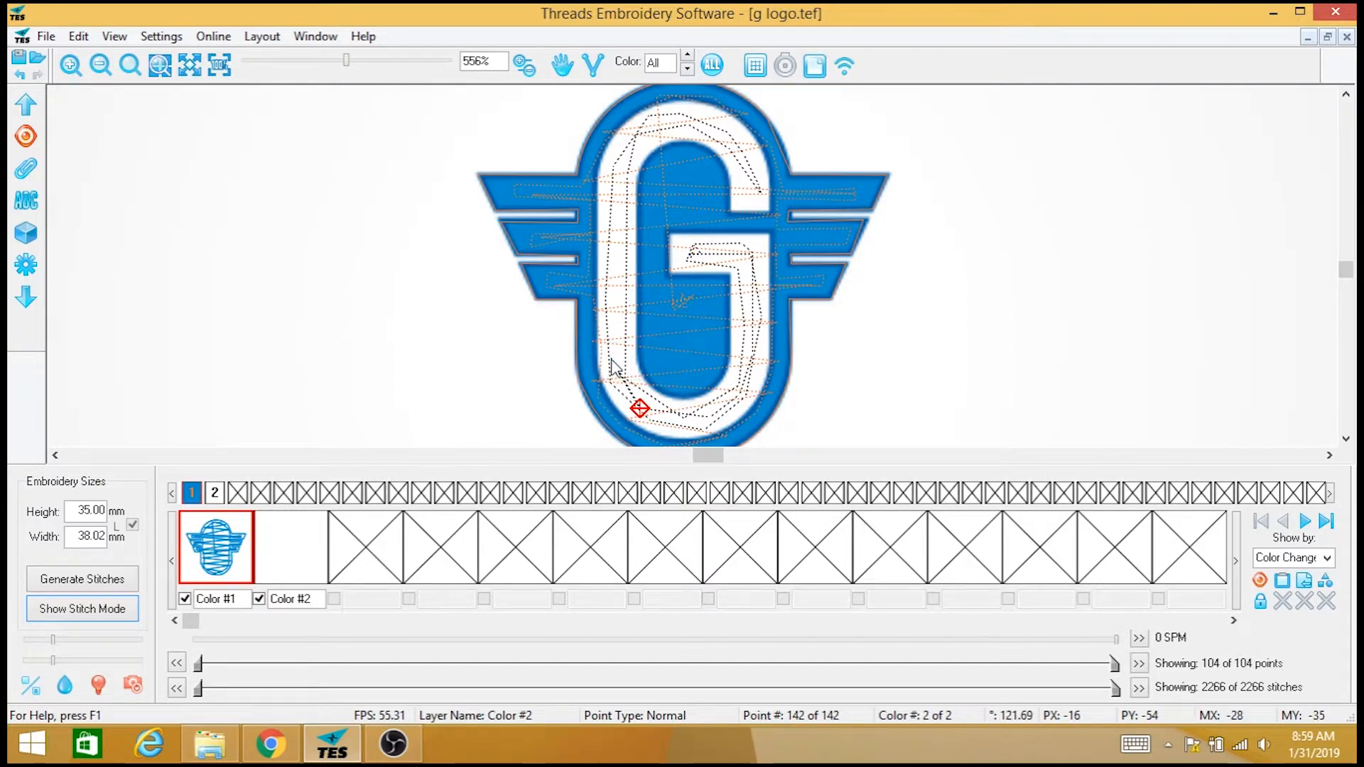
left_click(612, 171)
left_click(630, 131)
left_click(681, 119)
left_click(725, 134)
left_click(750, 177)
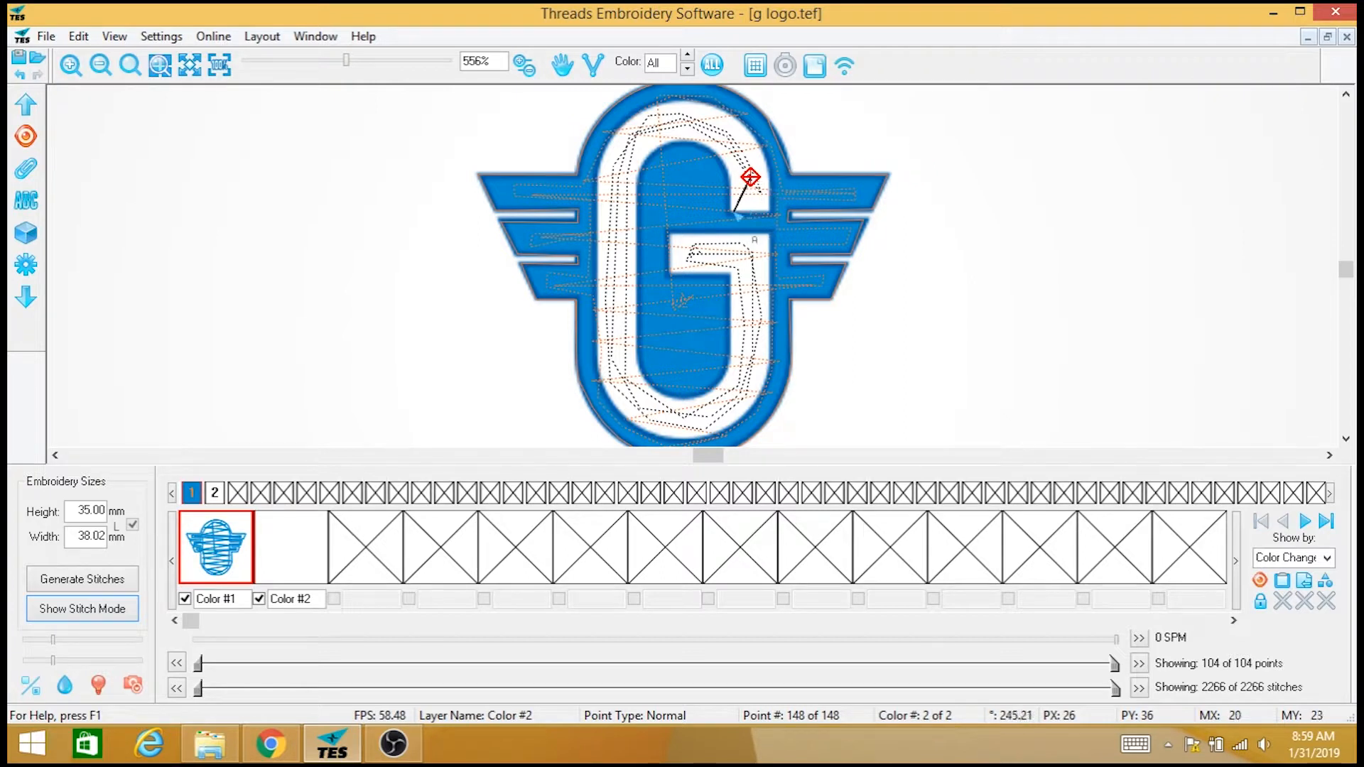
Place column points across the squared upper end of the G to form a short straight column section
left_click(730, 211)
left_click(773, 211)
left_click(772, 184)
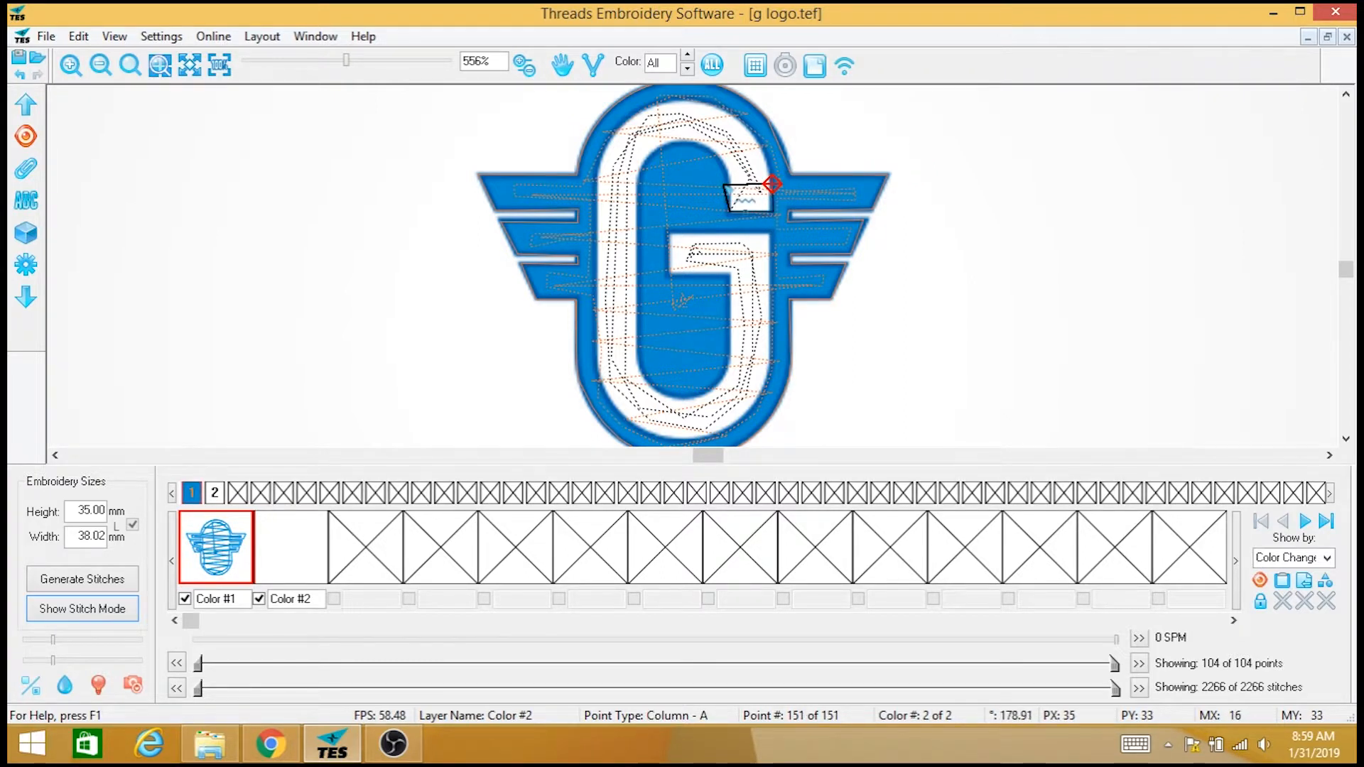
left_click(727, 185)
Continue the column around the G's top curve with Arc Column points, ending at the start of the left stem
right_click(728, 185)
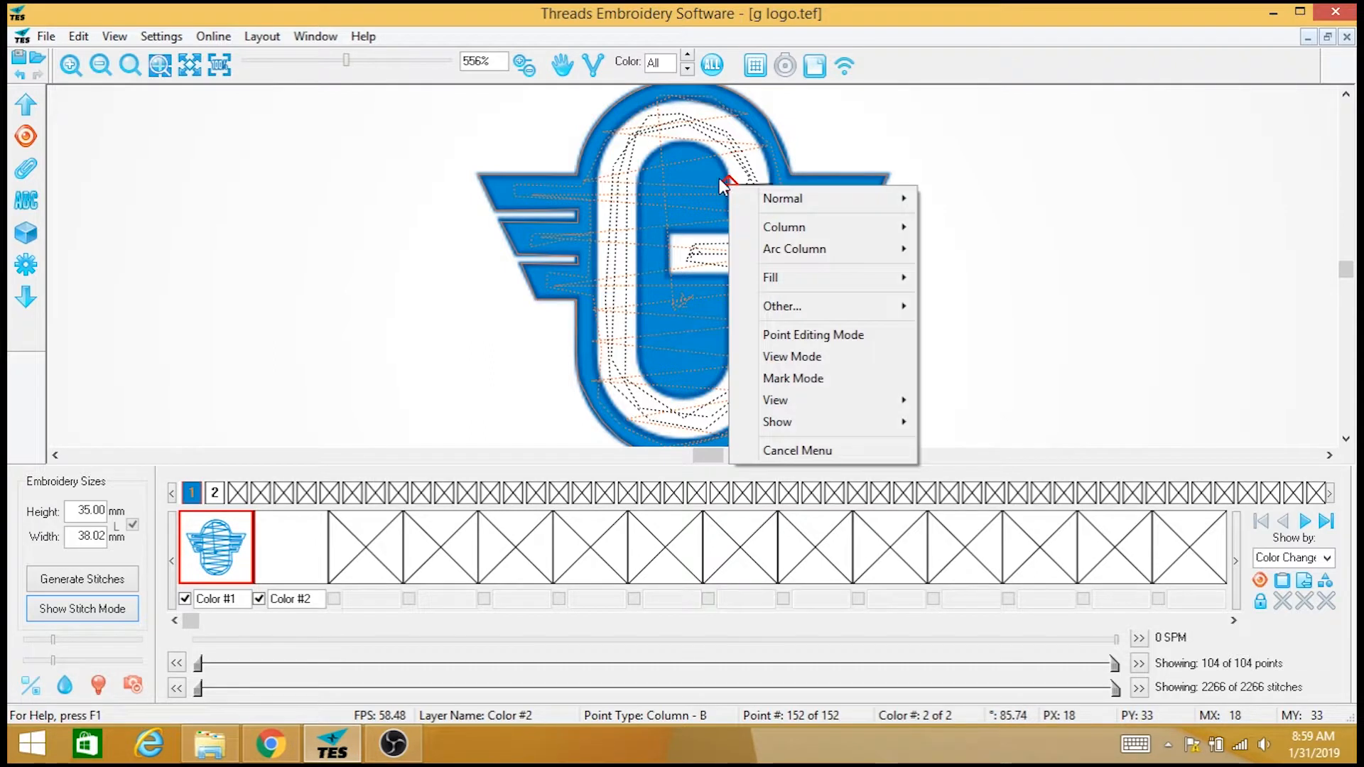
mouse_move(783, 256)
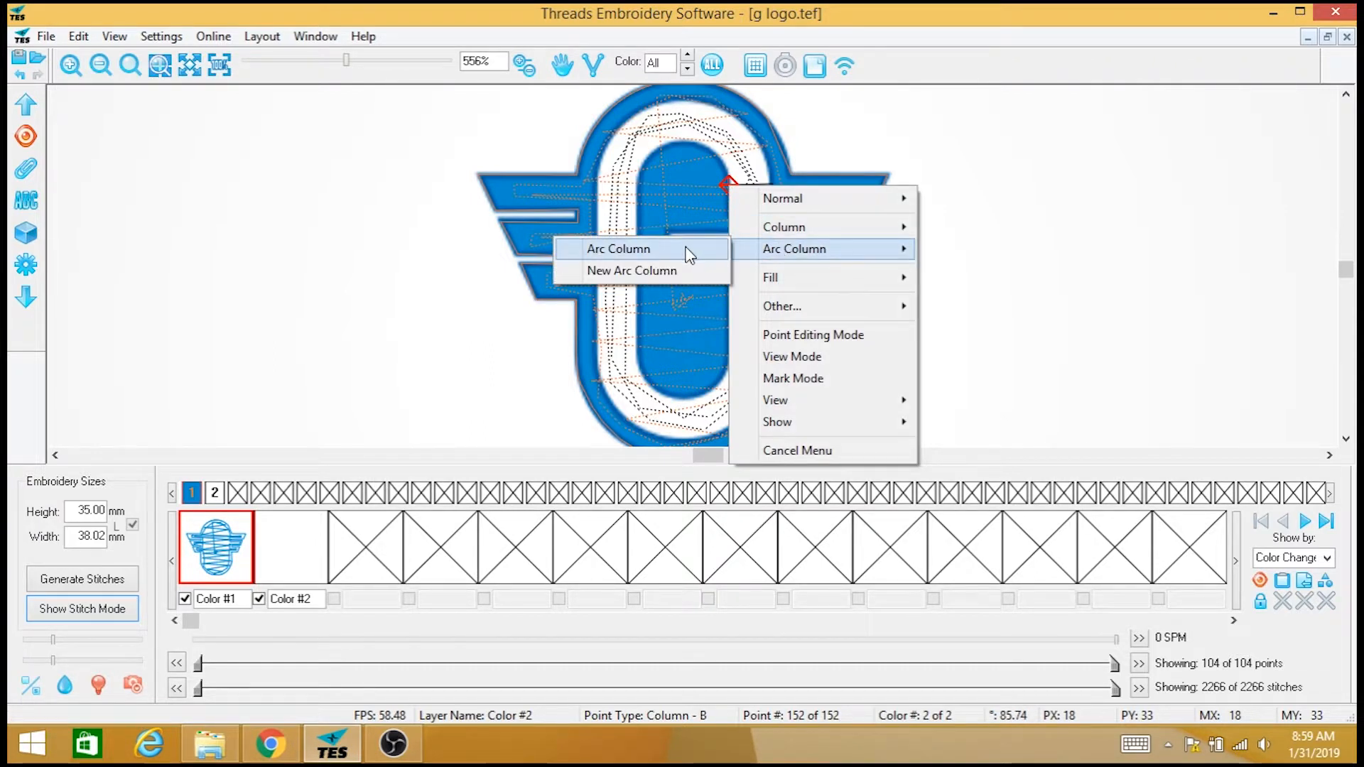
left_click(689, 254)
left_click(720, 160)
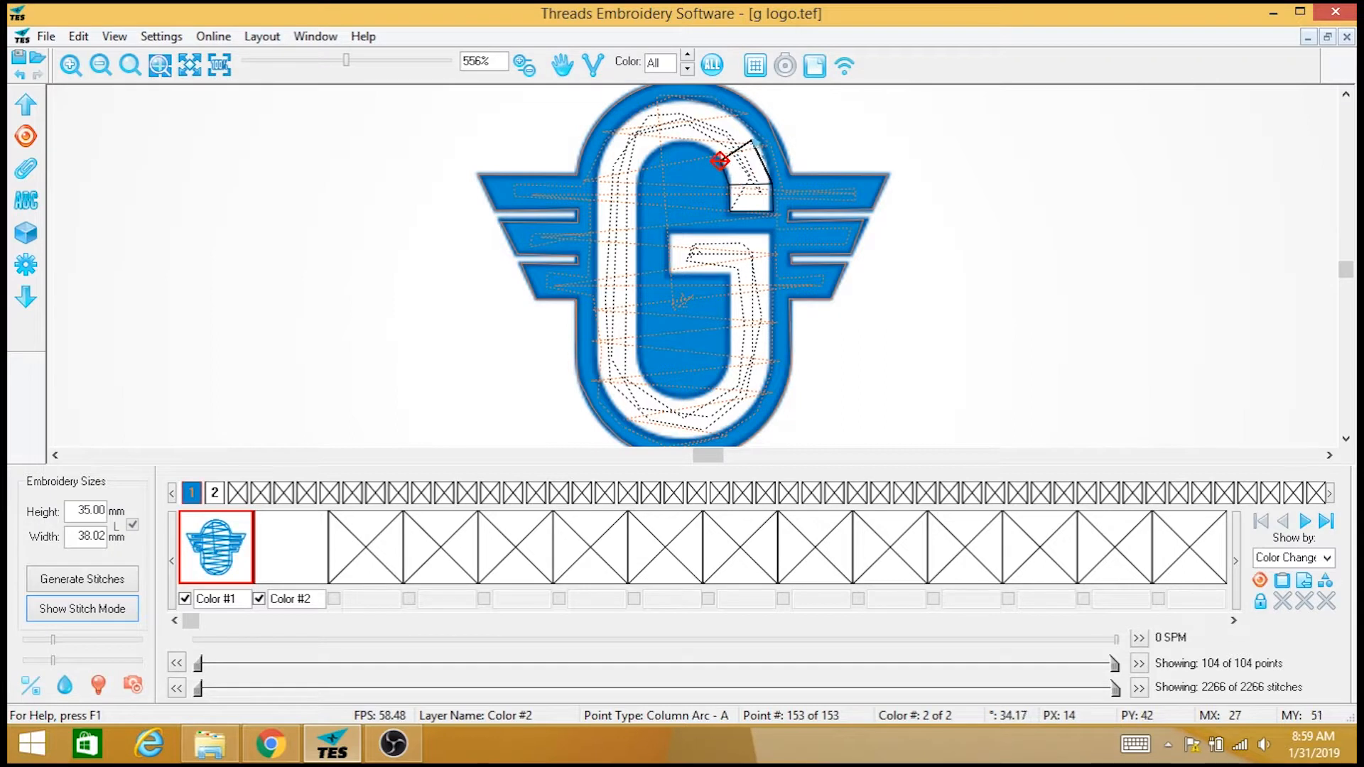
left_click(756, 132)
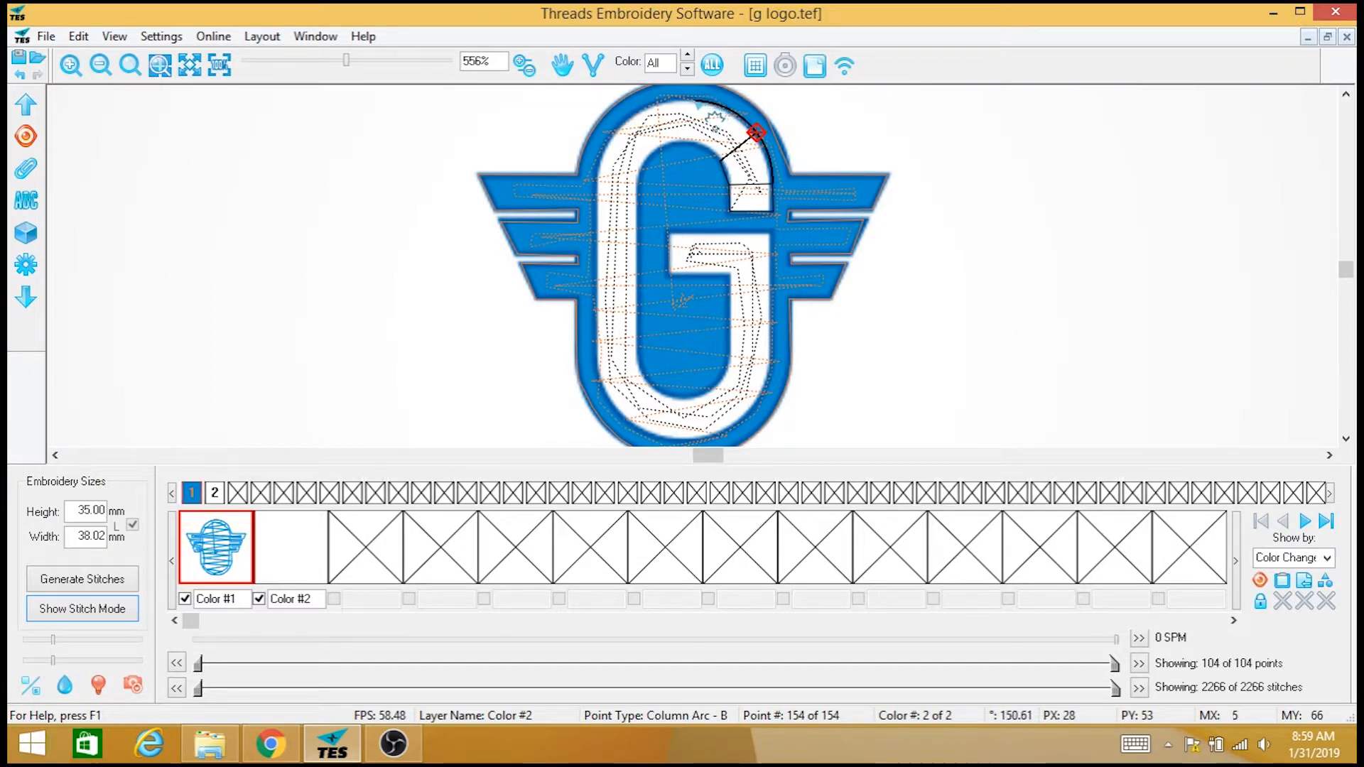
left_click(683, 101)
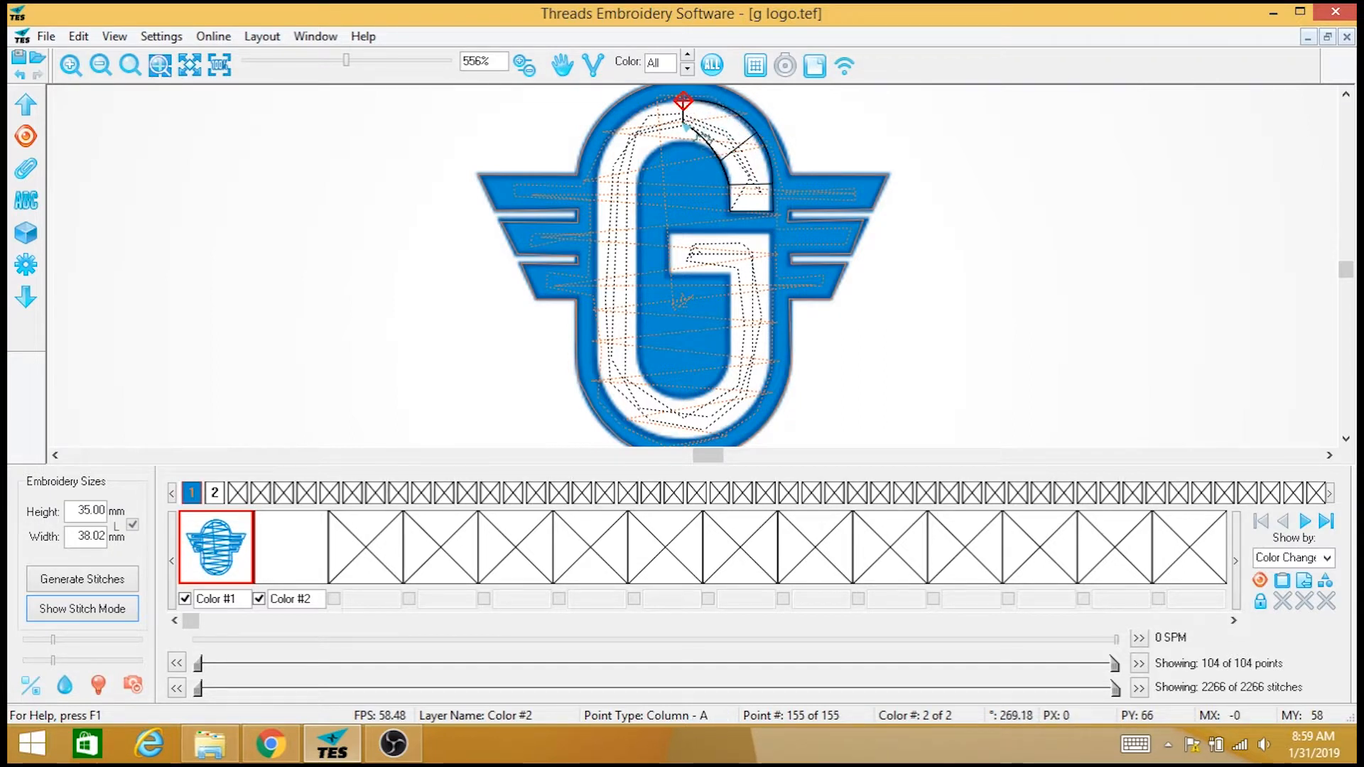
left_click(652, 151)
left_click(634, 110)
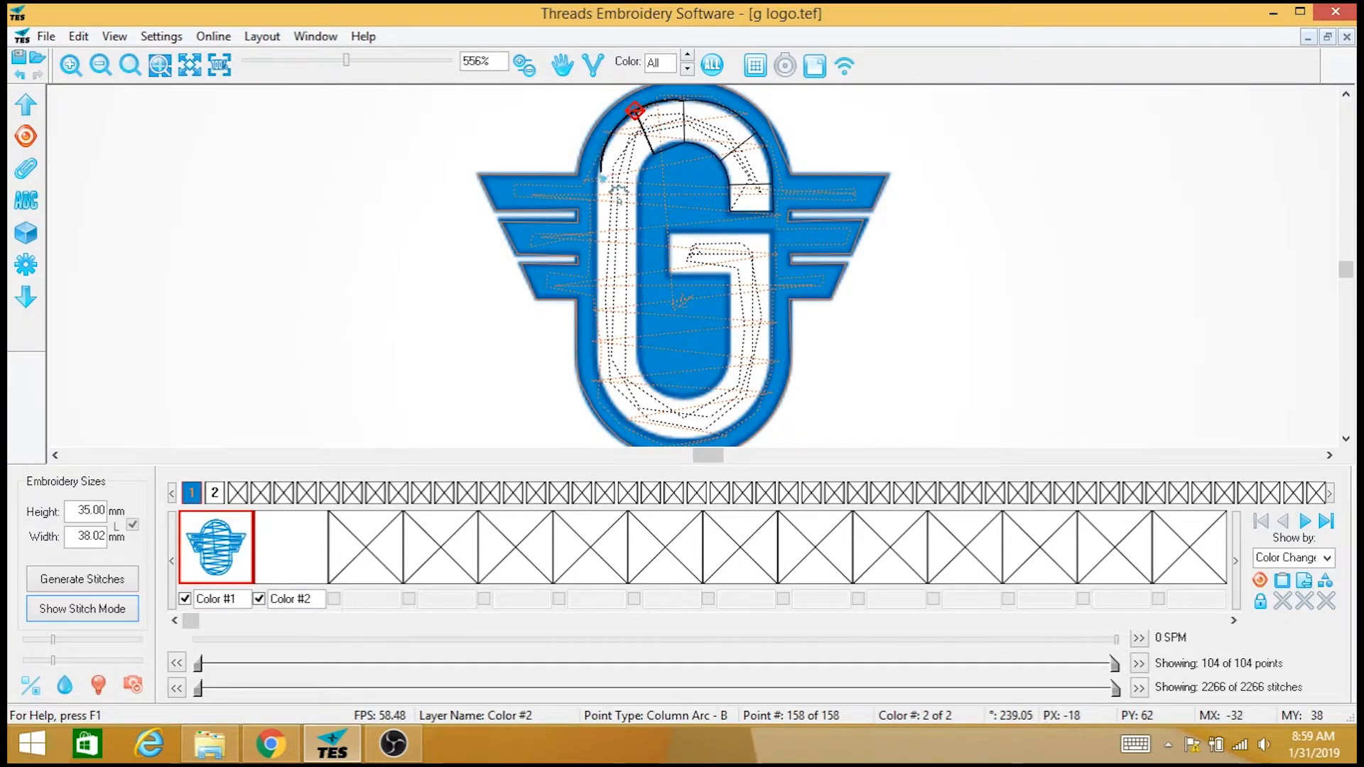
left_click(595, 175)
left_click(638, 185)
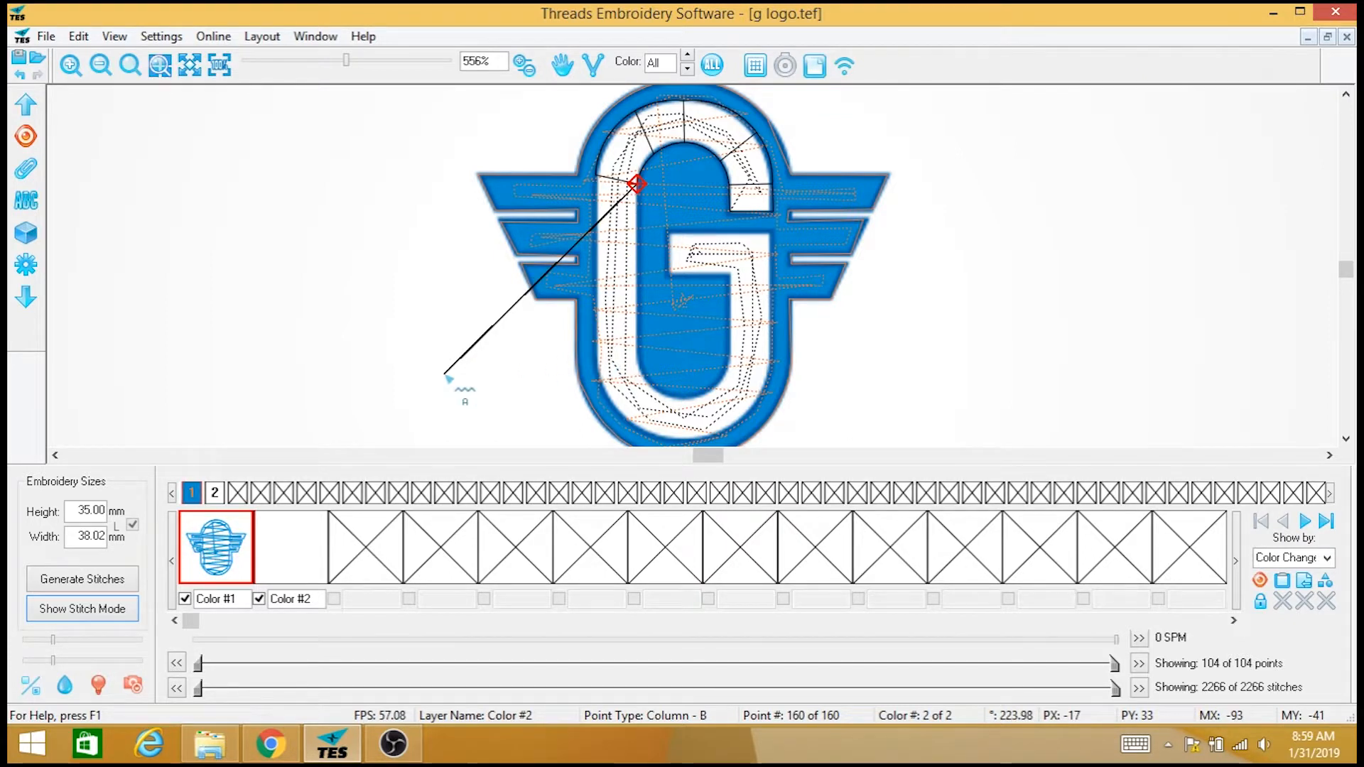
Extend the column straight down the G's left stem to where the bottom curve begins
key("r")
key("c")
key("r")
key("c")
left_click(637, 358)
left_click(597, 374)
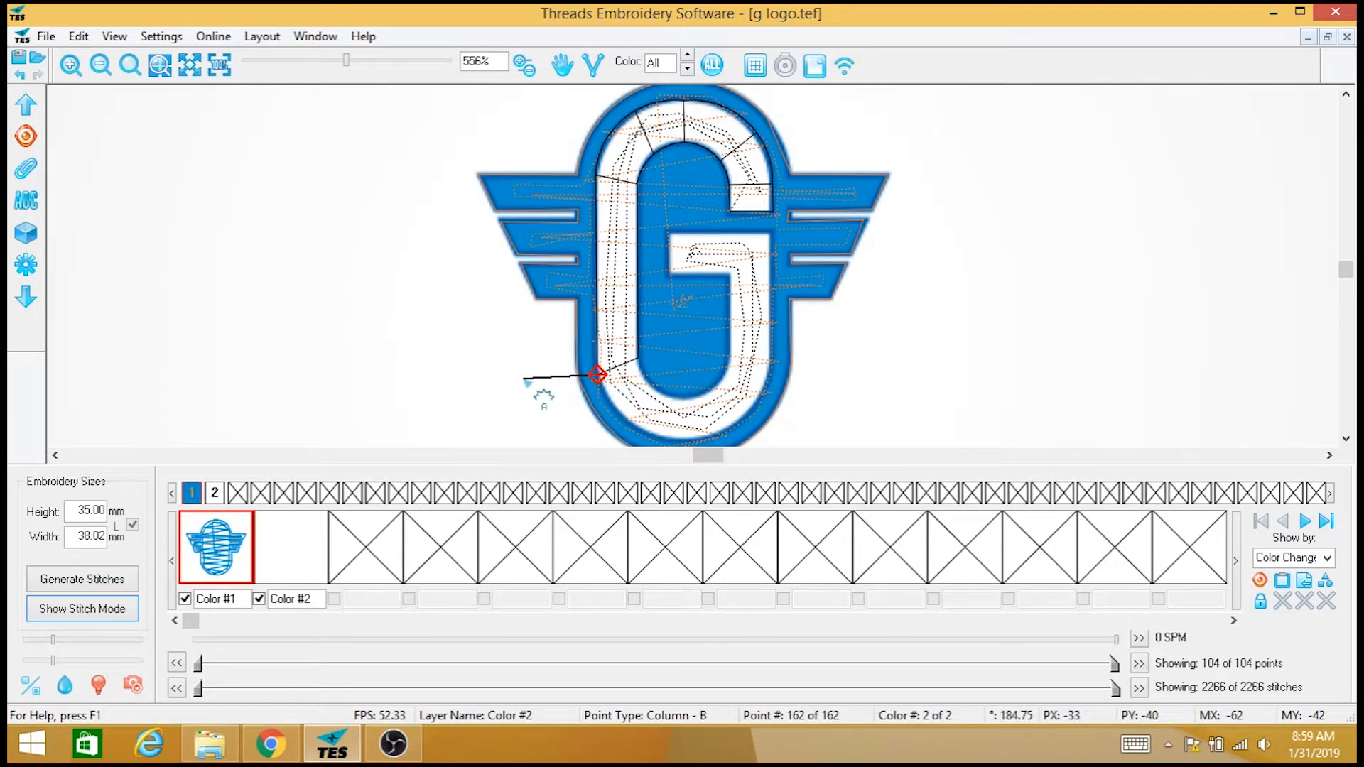
Carry the column around the G's bottom curve with Arc Column points, ending at the start of the right stem
left_click(625, 417)
left_click(653, 386)
left_click(685, 402)
left_click(687, 439)
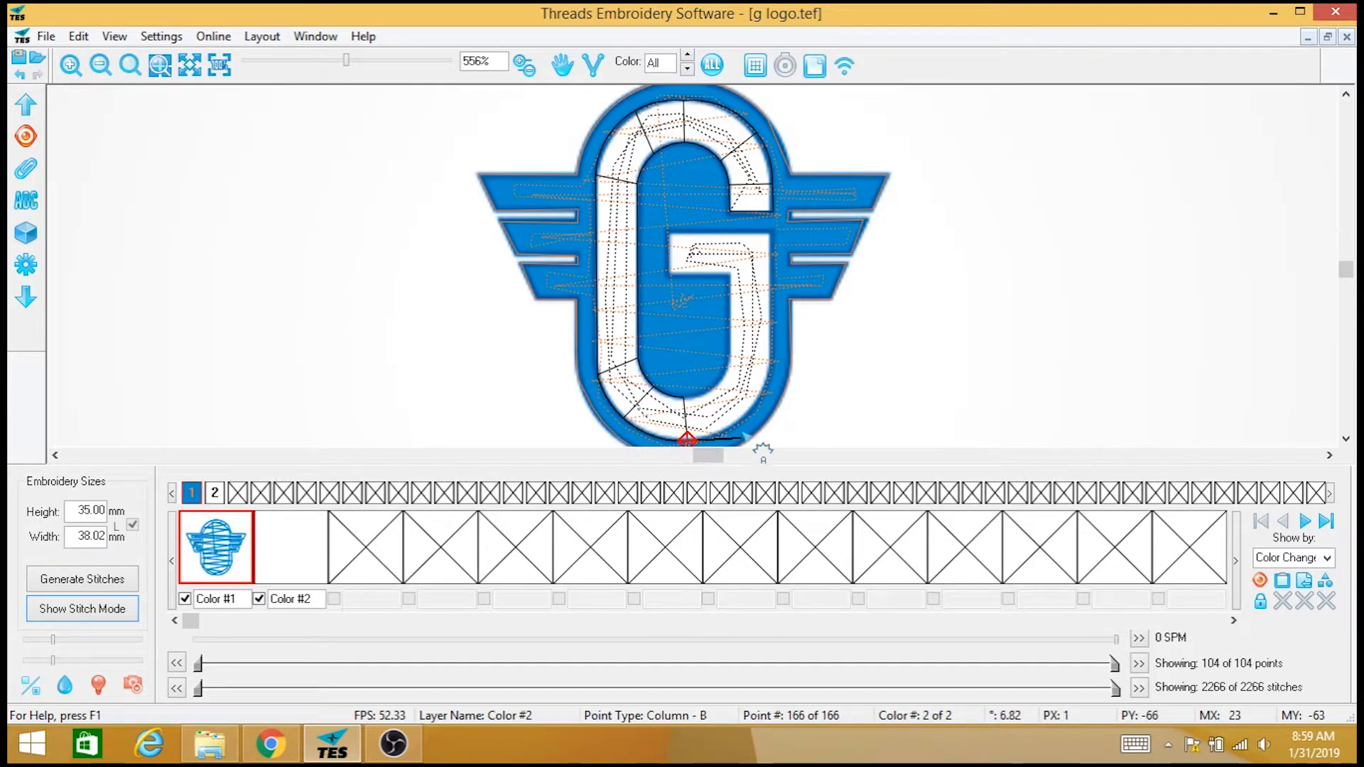
left_click(741, 420)
left_click(715, 391)
left_click(727, 359)
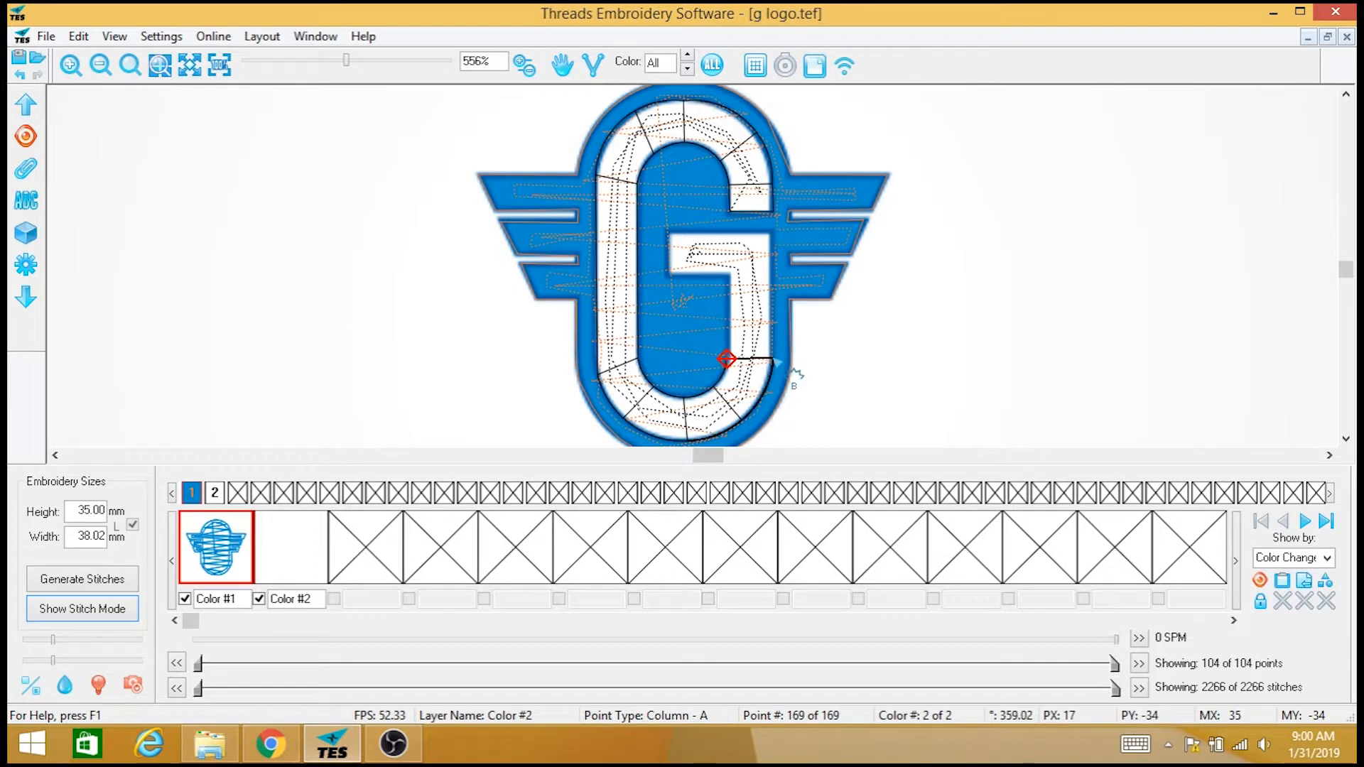
left_click(769, 358)
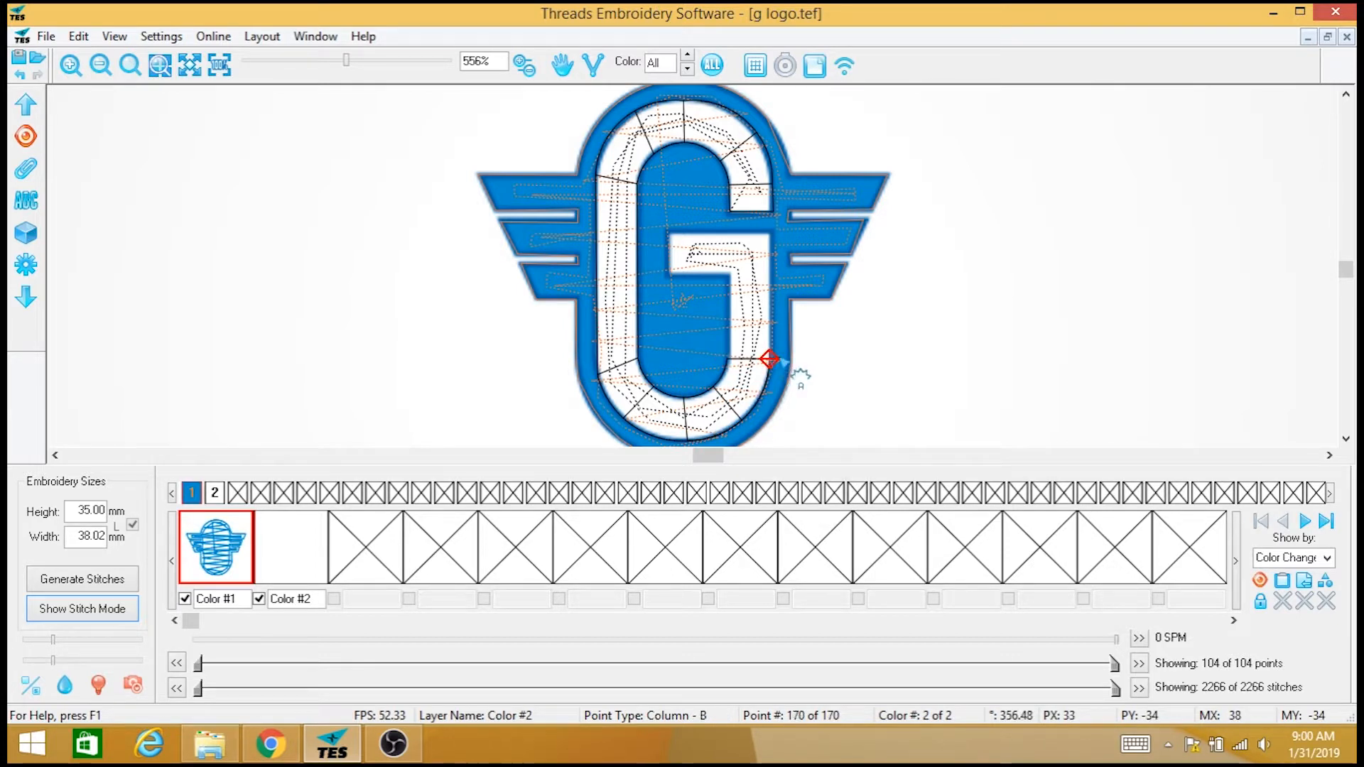
Finish the G with straight column points up the right stem, diagonally across the corner and along the crossbar to its end
right_click(783, 361)
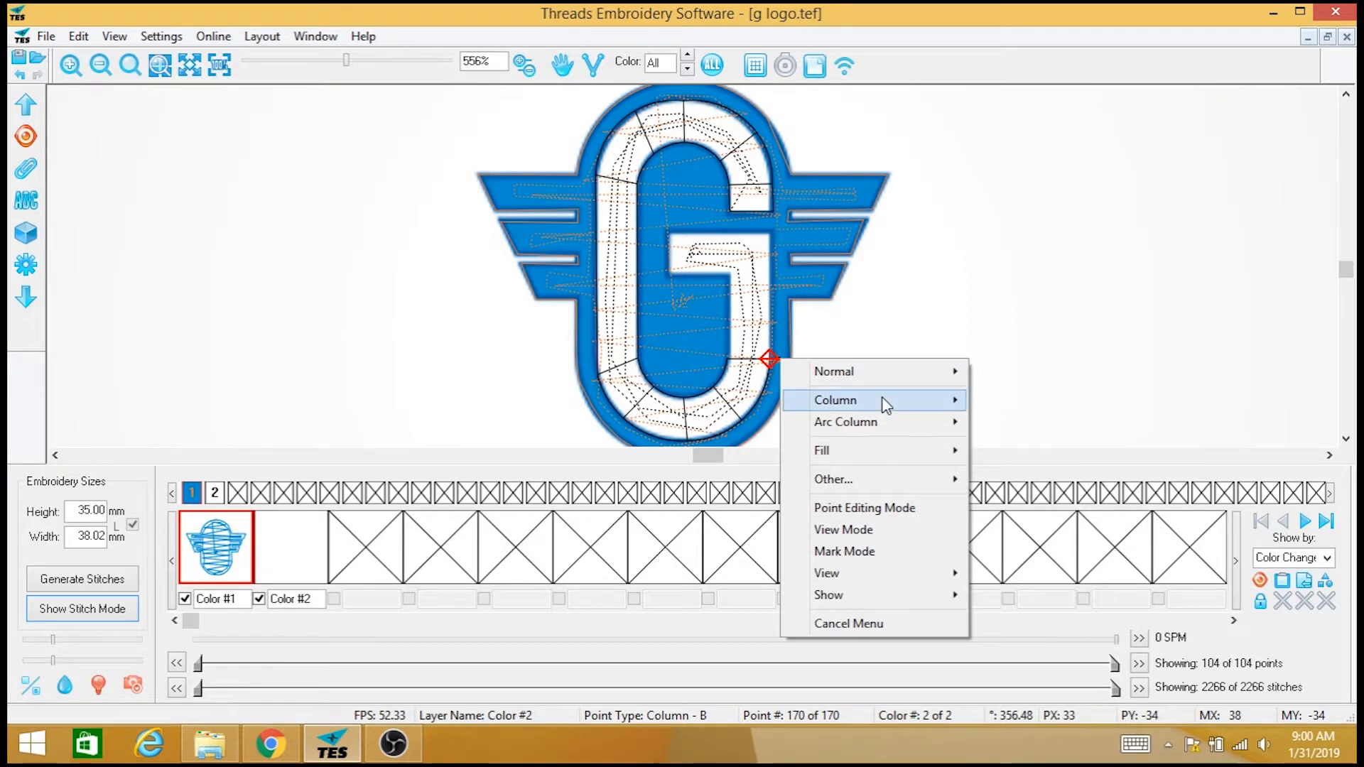
mouse_move(886, 405)
left_click(721, 396)
left_click(771, 233)
left_click(727, 277)
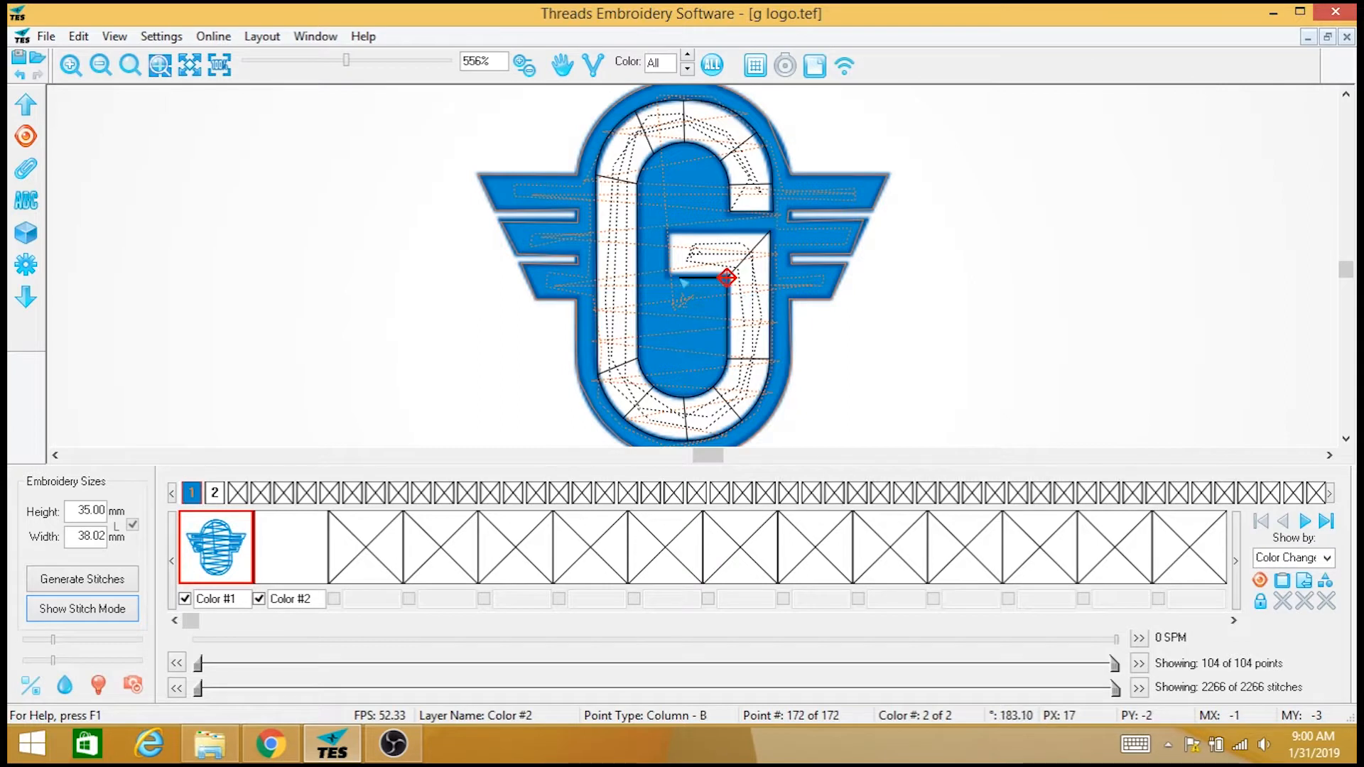
left_click(667, 278)
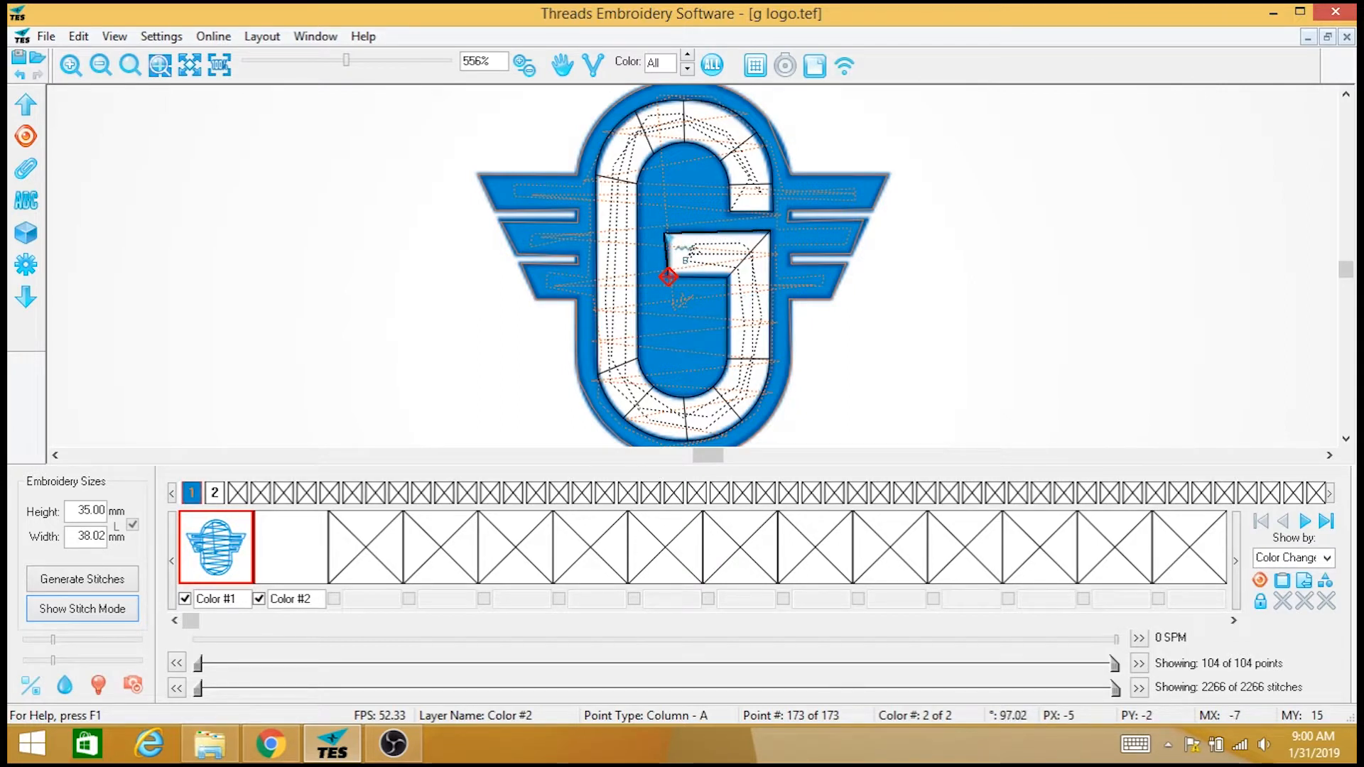
left_click(666, 229)
key("Escape")
Generate the stitches and toggle the background logo image to preview the white G over the blue fill
key("g")
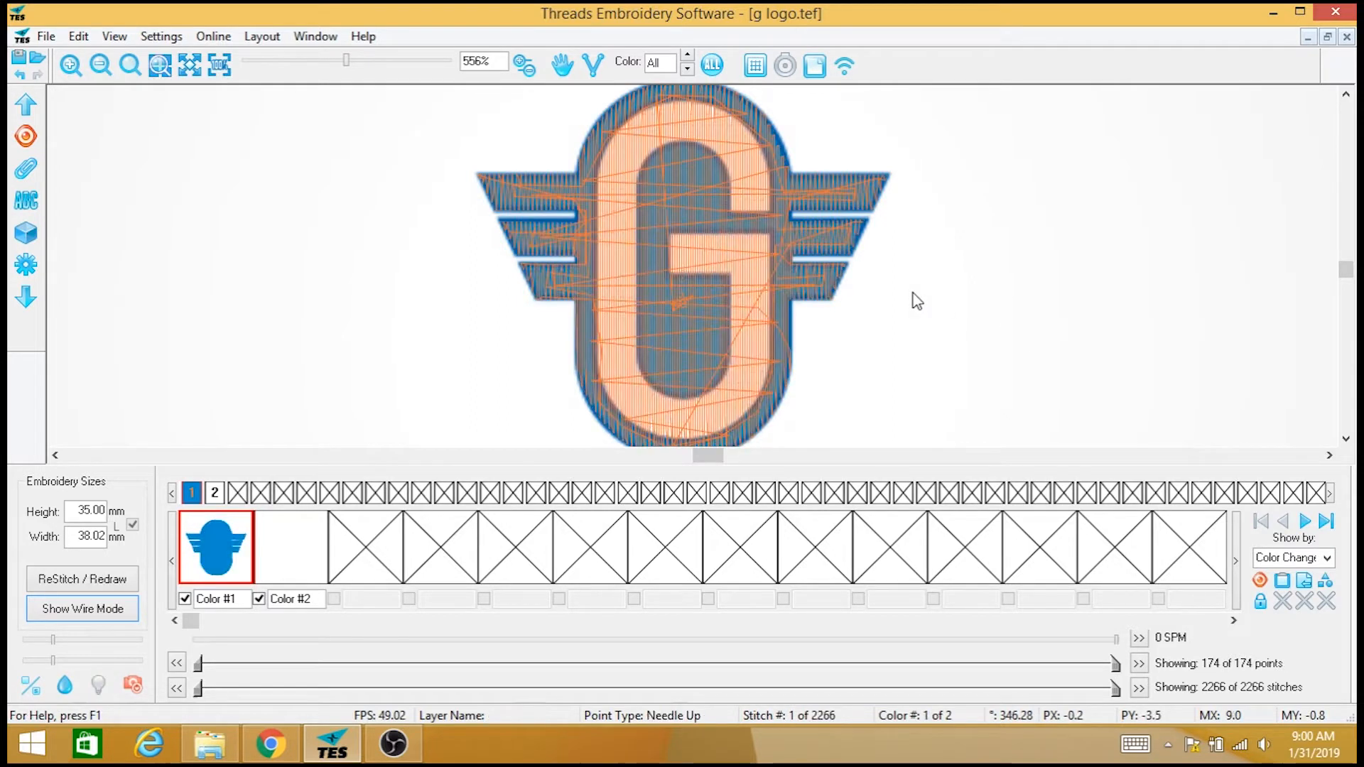
scroll(912, 293, "down", 2)
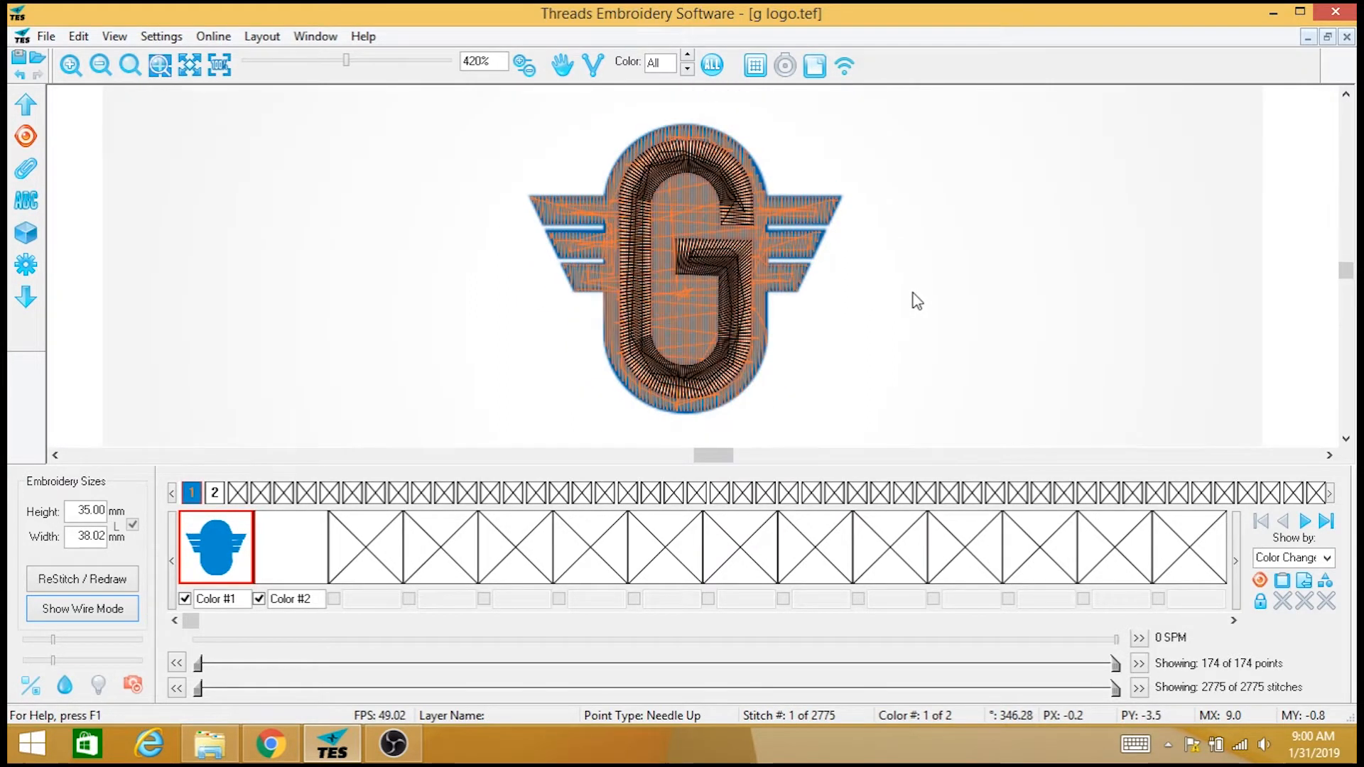
key("i")
key("i")
key("i")
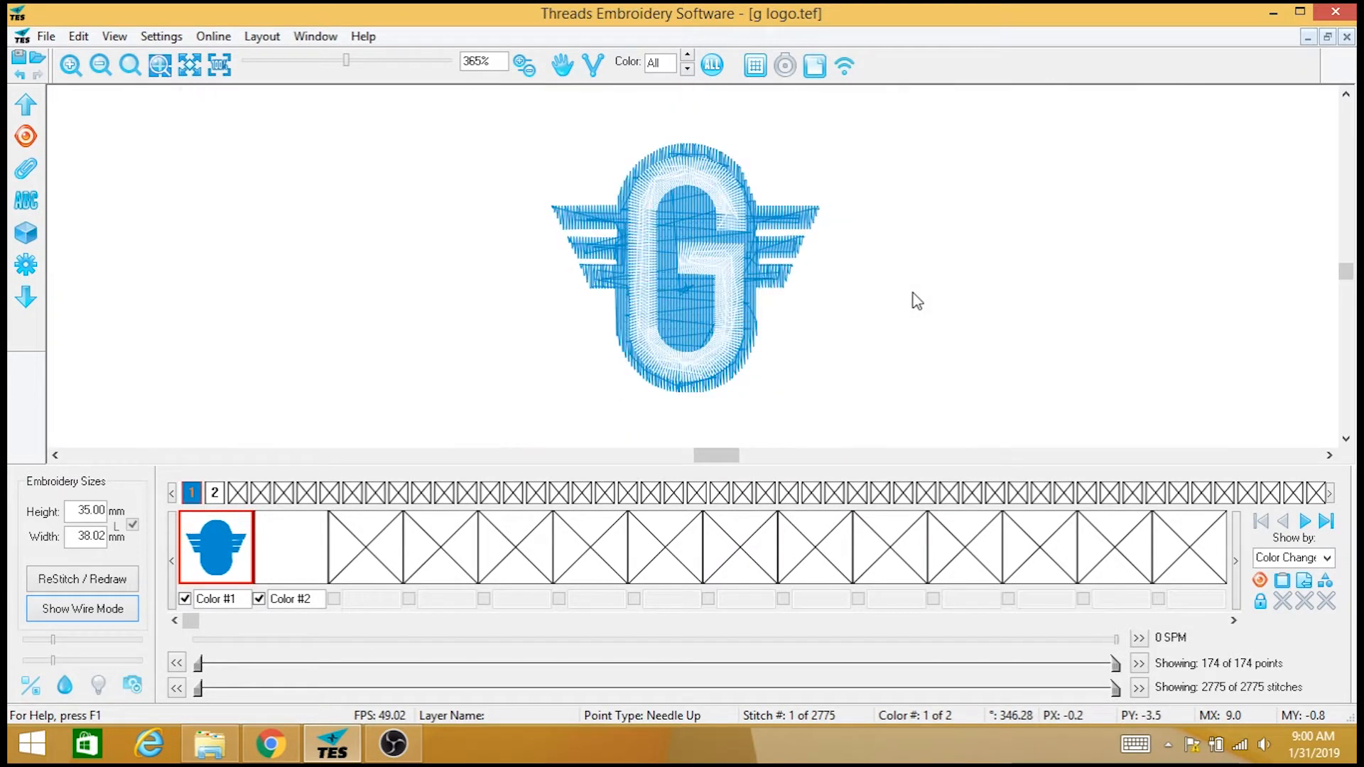
scroll(917, 301, "up", 3)
scroll(917, 301, "down", 2)
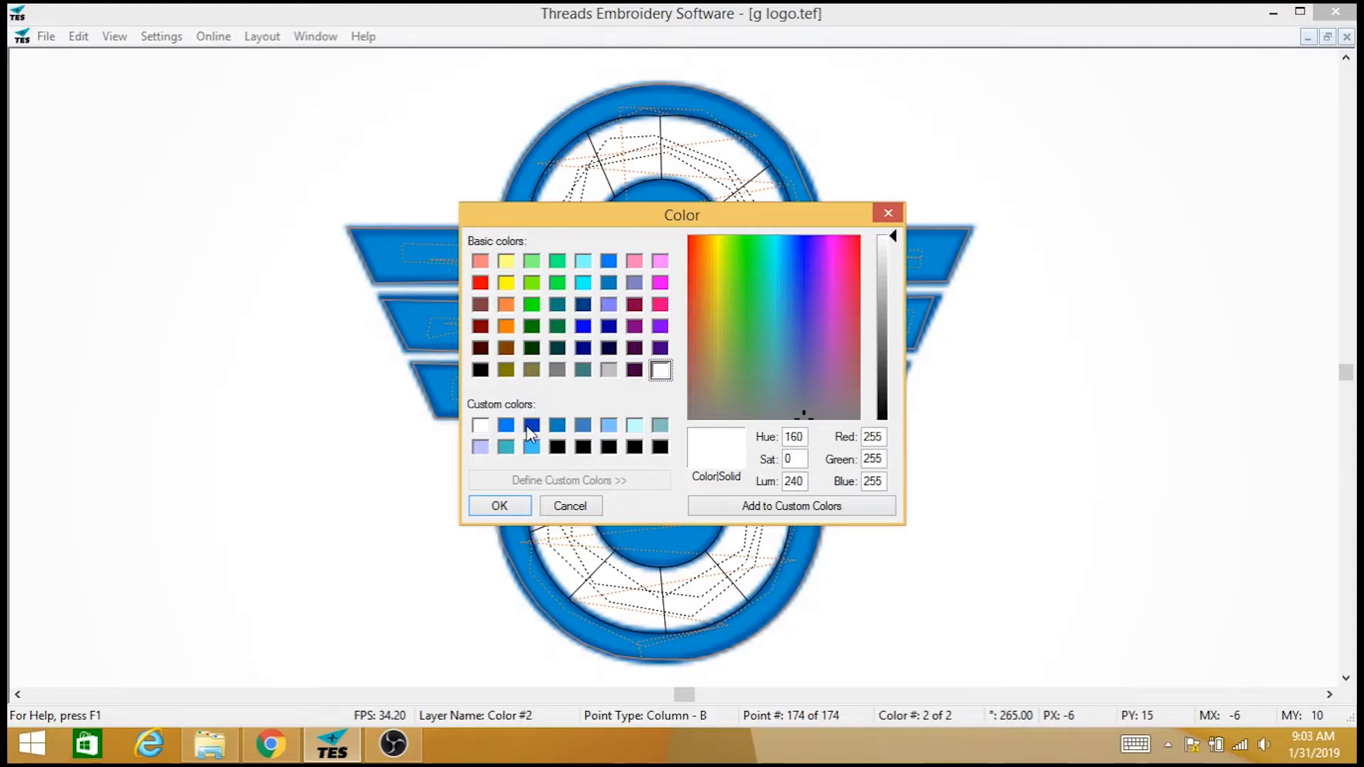
Insert a dark blue color change and start normal stitches at the outer tip of the left upper wing
left_click(531, 426)
left_click(515, 508)
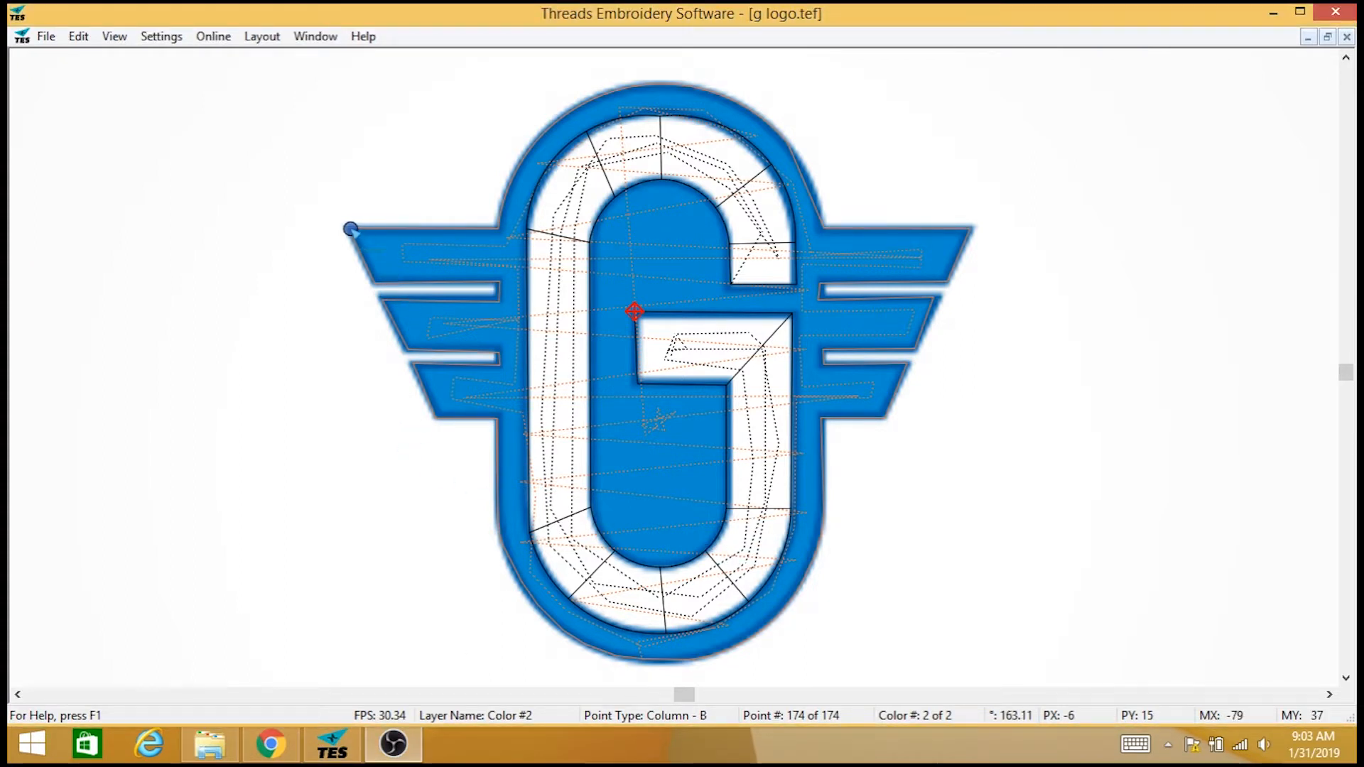
key("c")
left_click(352, 231)
left_click(351, 232)
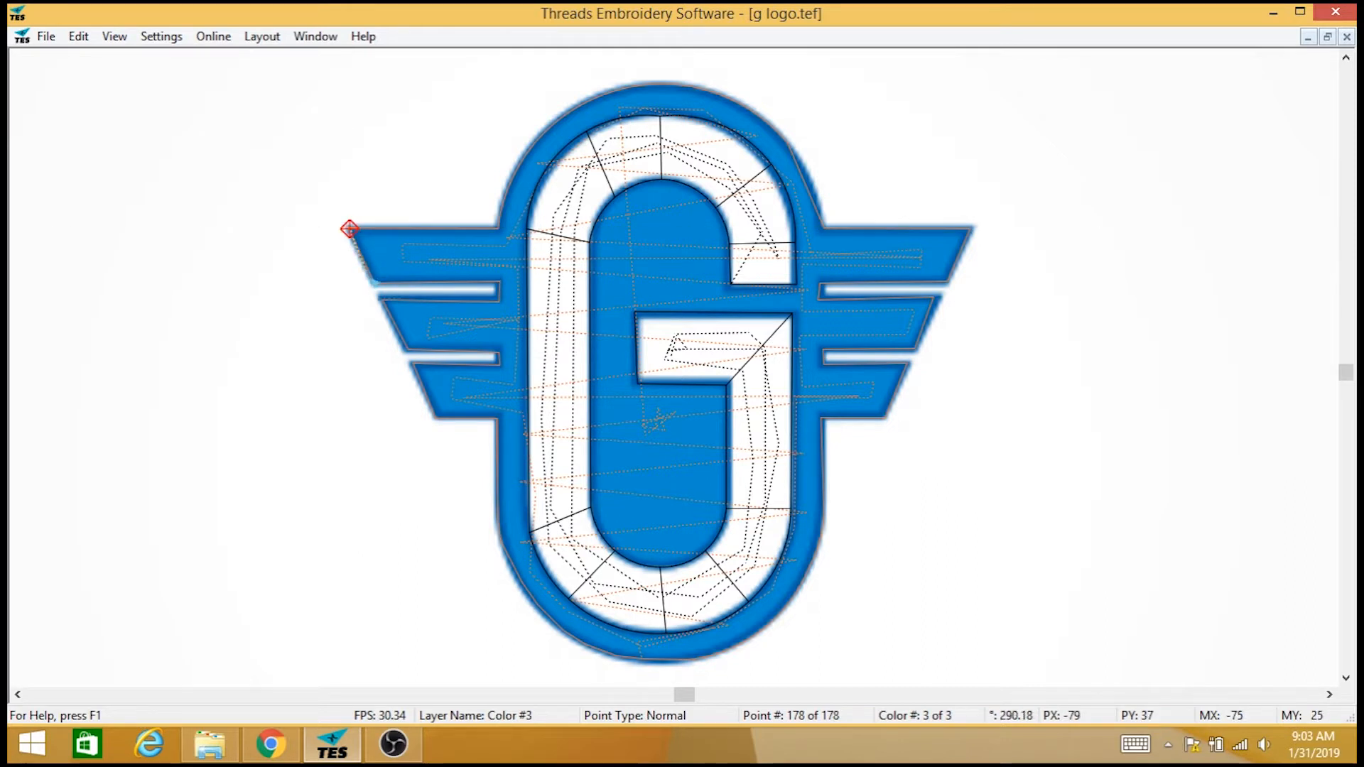
Trace the outline with normal stitches around the three left wings to where the lowest wing meets the body
left_click(372, 282)
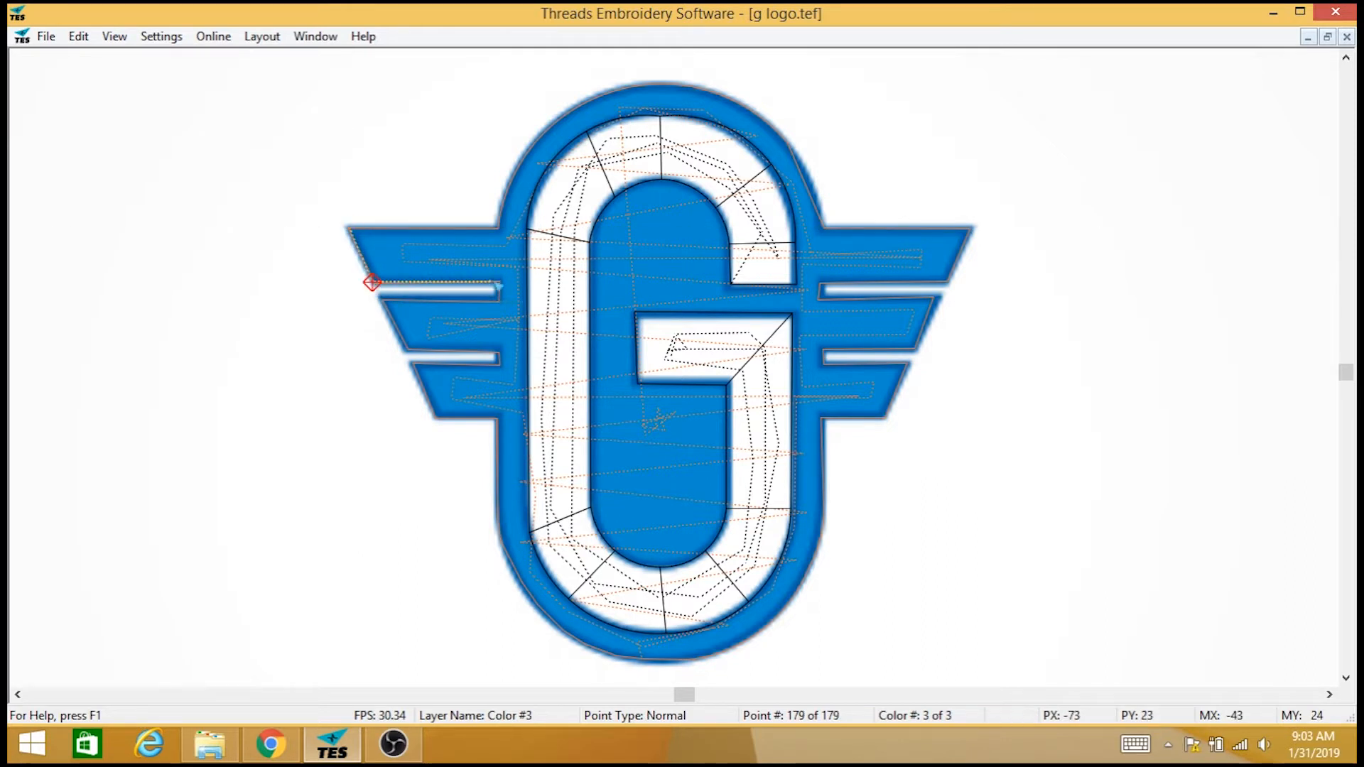
left_click(496, 301)
left_click(383, 301)
left_click(407, 348)
left_click(496, 350)
left_click(498, 365)
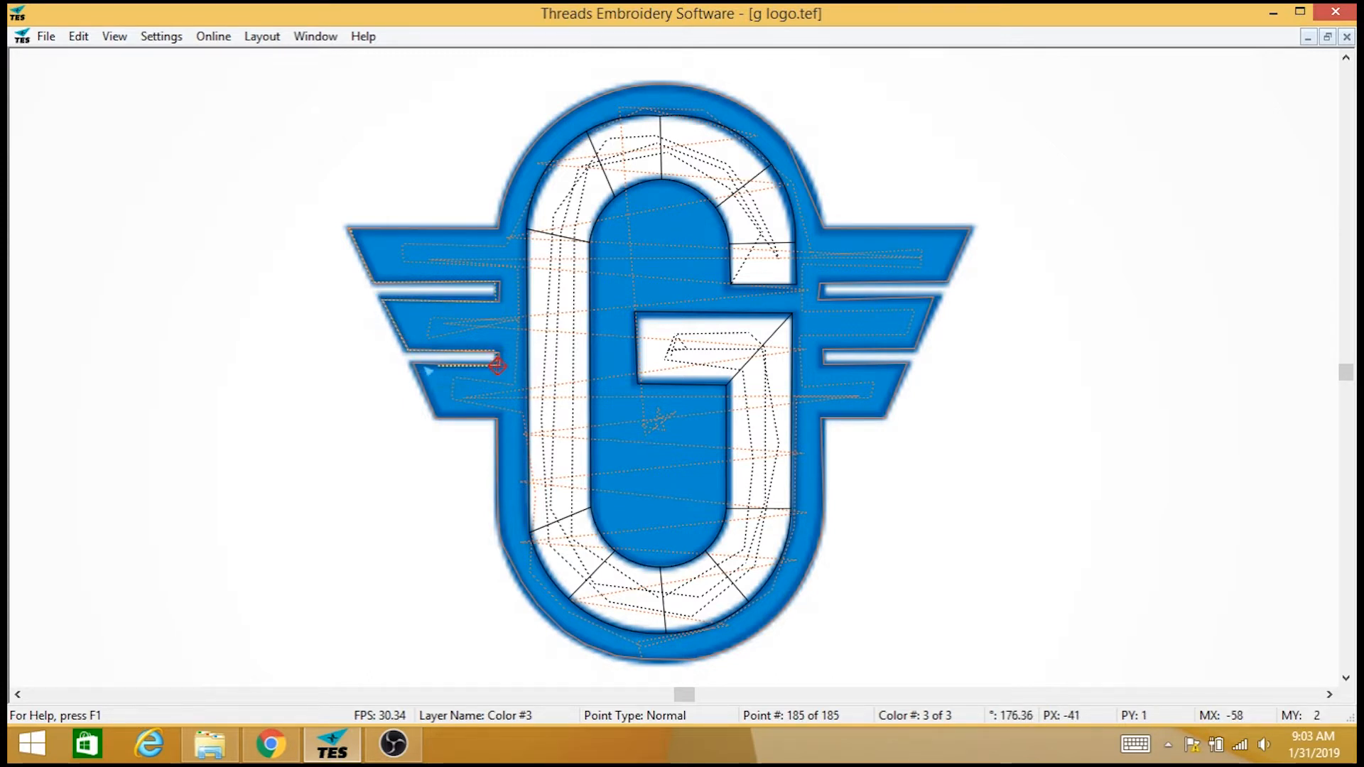
left_click(415, 367)
left_click(437, 419)
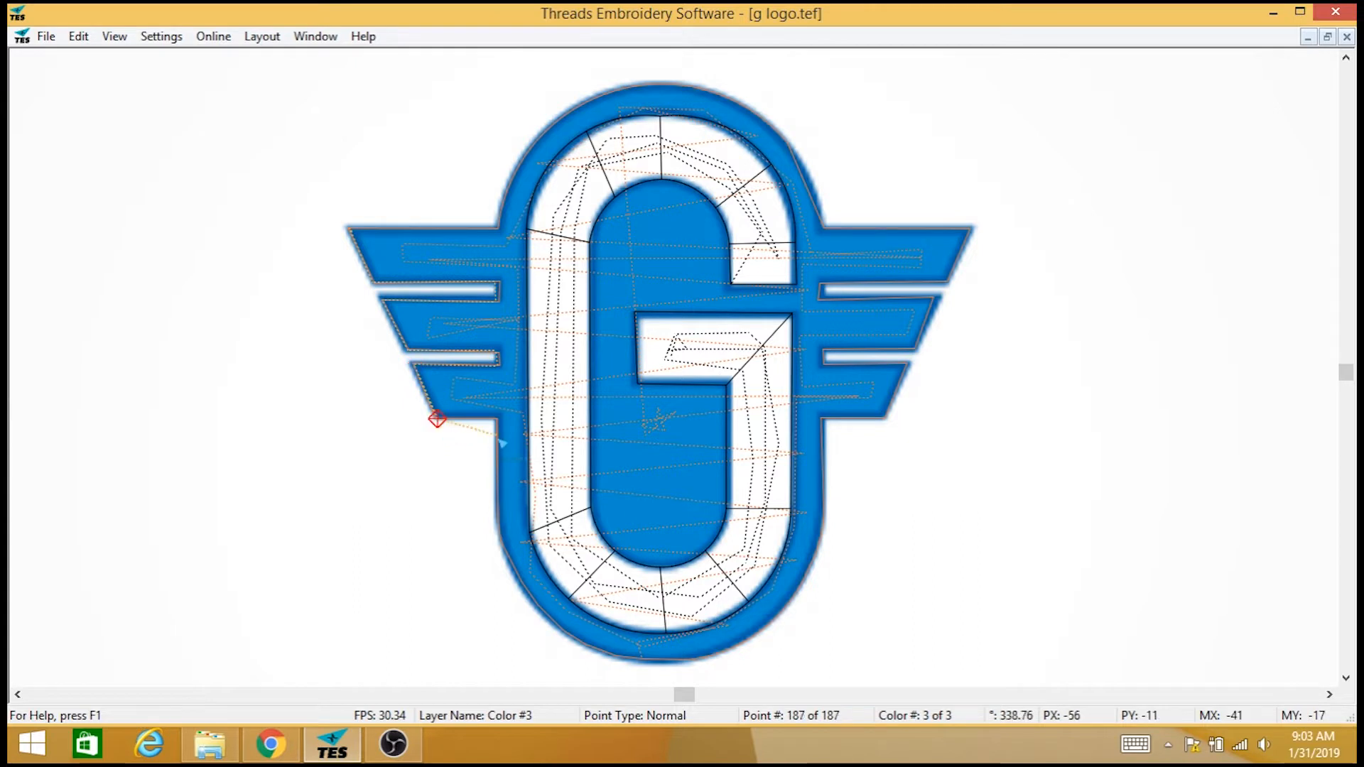
left_click(498, 420)
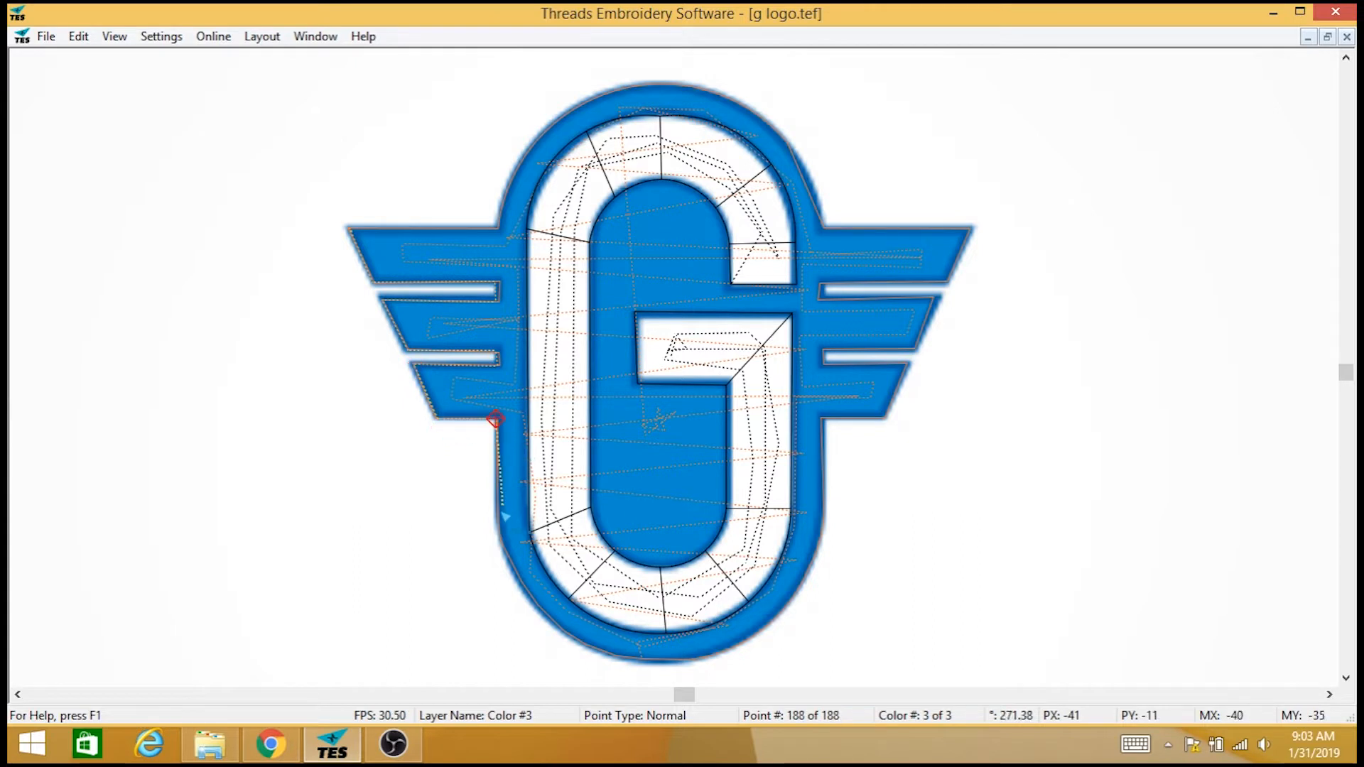
Continue the outline down the body's left side and around its bottom curve to the start of the right side
left_click(498, 523)
left_click(505, 558)
left_click(529, 599)
left_click(574, 638)
left_click(615, 650)
left_click(651, 659)
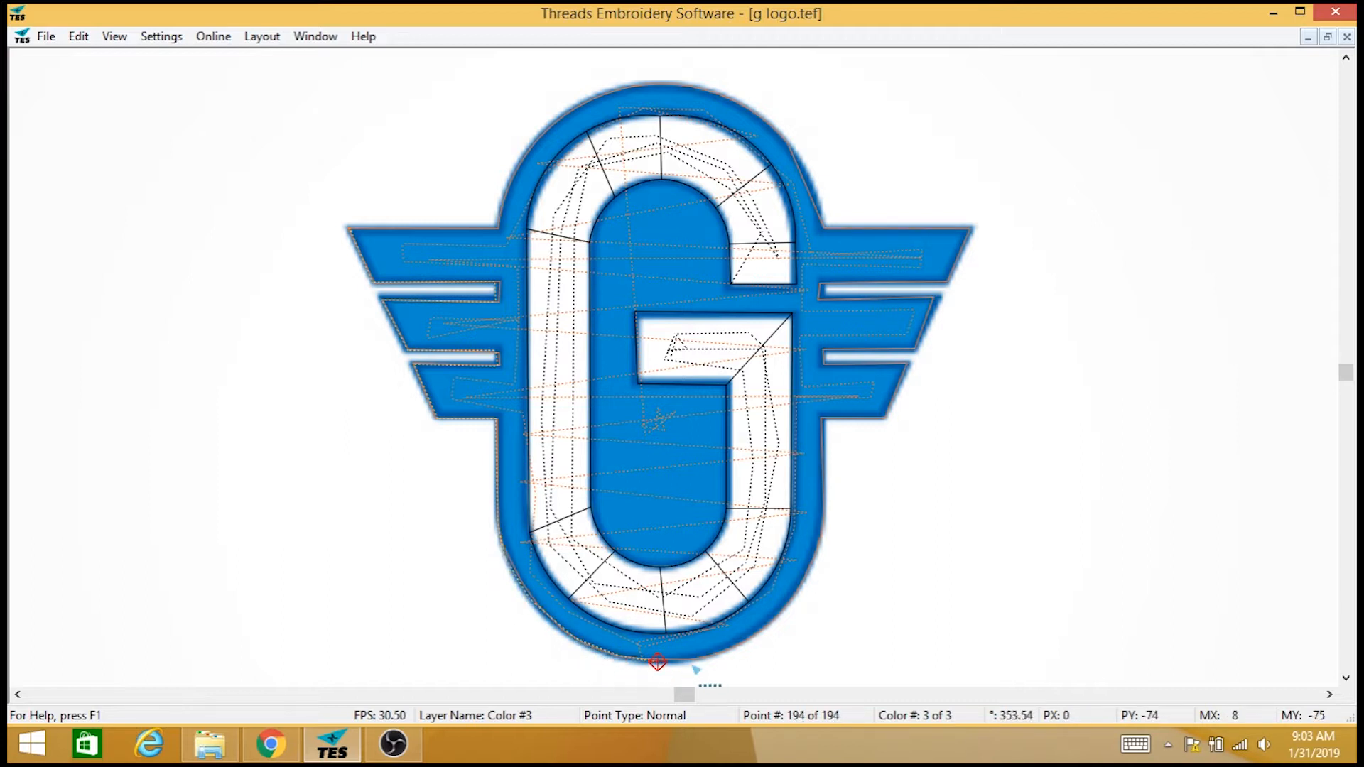
left_click(693, 660)
left_click(773, 628)
left_click(796, 591)
left_click(817, 554)
left_click(825, 522)
Carry the outline up the body's right side and around the three right wings to the upper body corner
left_click(825, 421)
left_click(886, 418)
left_click(907, 367)
left_click(822, 367)
left_click(821, 355)
left_click(917, 350)
left_click(937, 298)
left_click(824, 302)
left_click(822, 286)
left_click(945, 282)
left_click(965, 229)
left_click(819, 228)
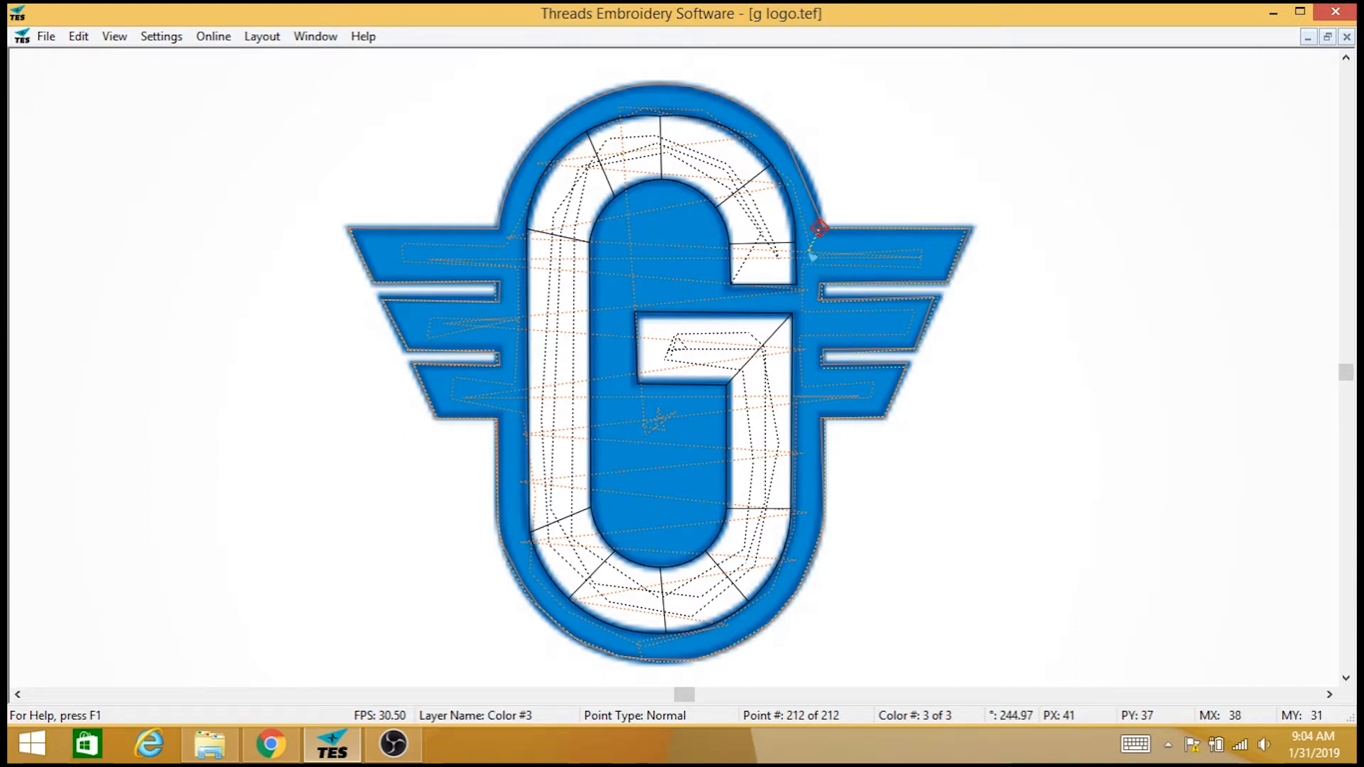
Close the outline over the body's top curve and along the left upper wing's top edge to its outer tip
left_click(807, 170)
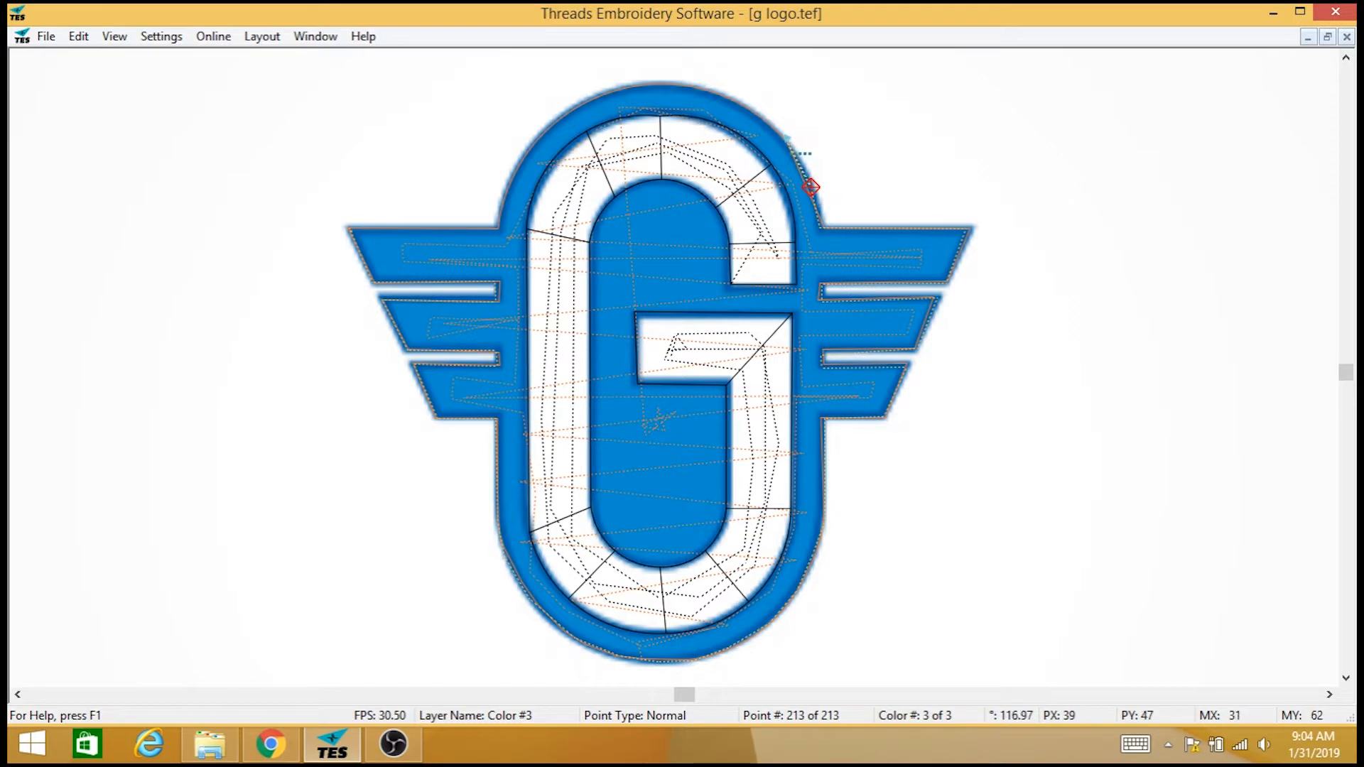
left_click(778, 132)
left_click(724, 98)
left_click(673, 83)
left_click(619, 92)
left_click(579, 101)
left_click(546, 127)
left_click(525, 151)
left_click(513, 174)
left_click(503, 199)
left_click(501, 230)
left_click(347, 232)
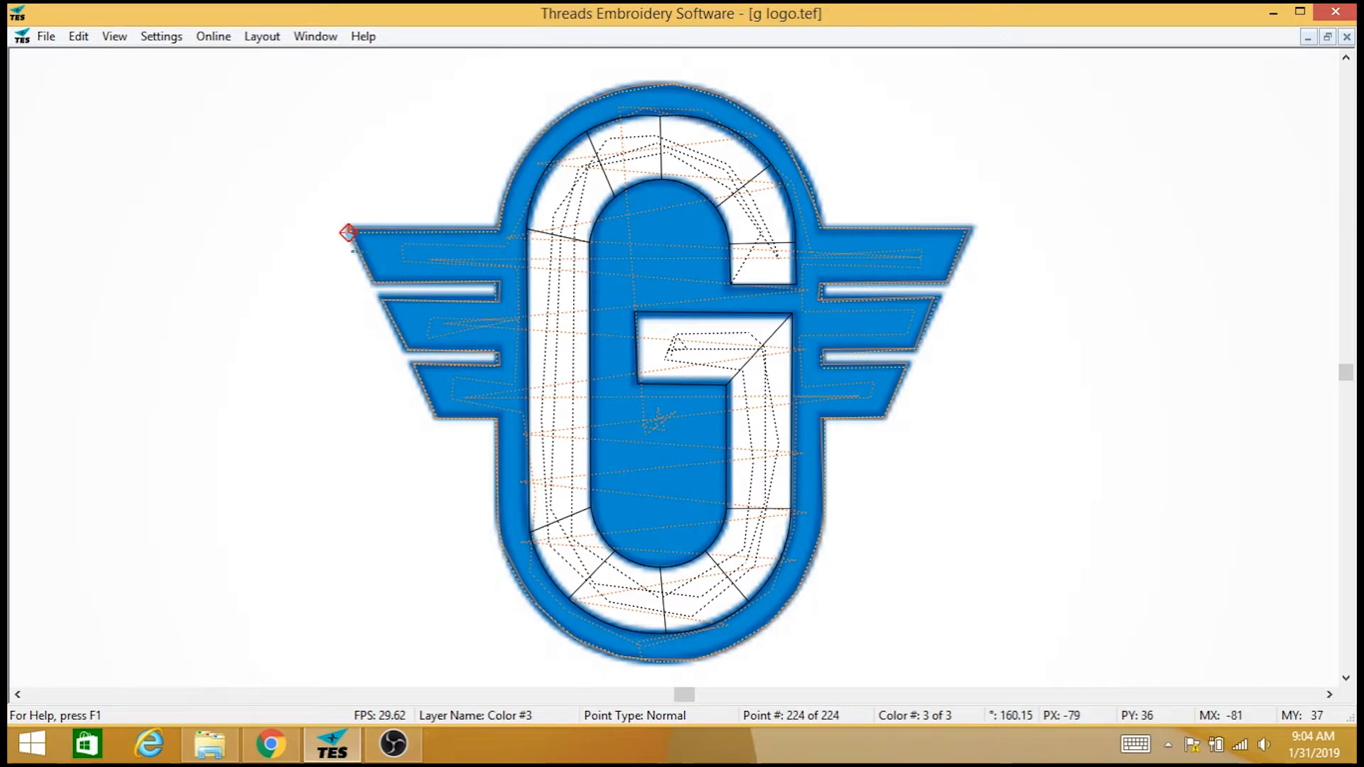
Hide the background logo image and generate the stitches to inspect the single-pass outline, then return to the wireframe
key("space")
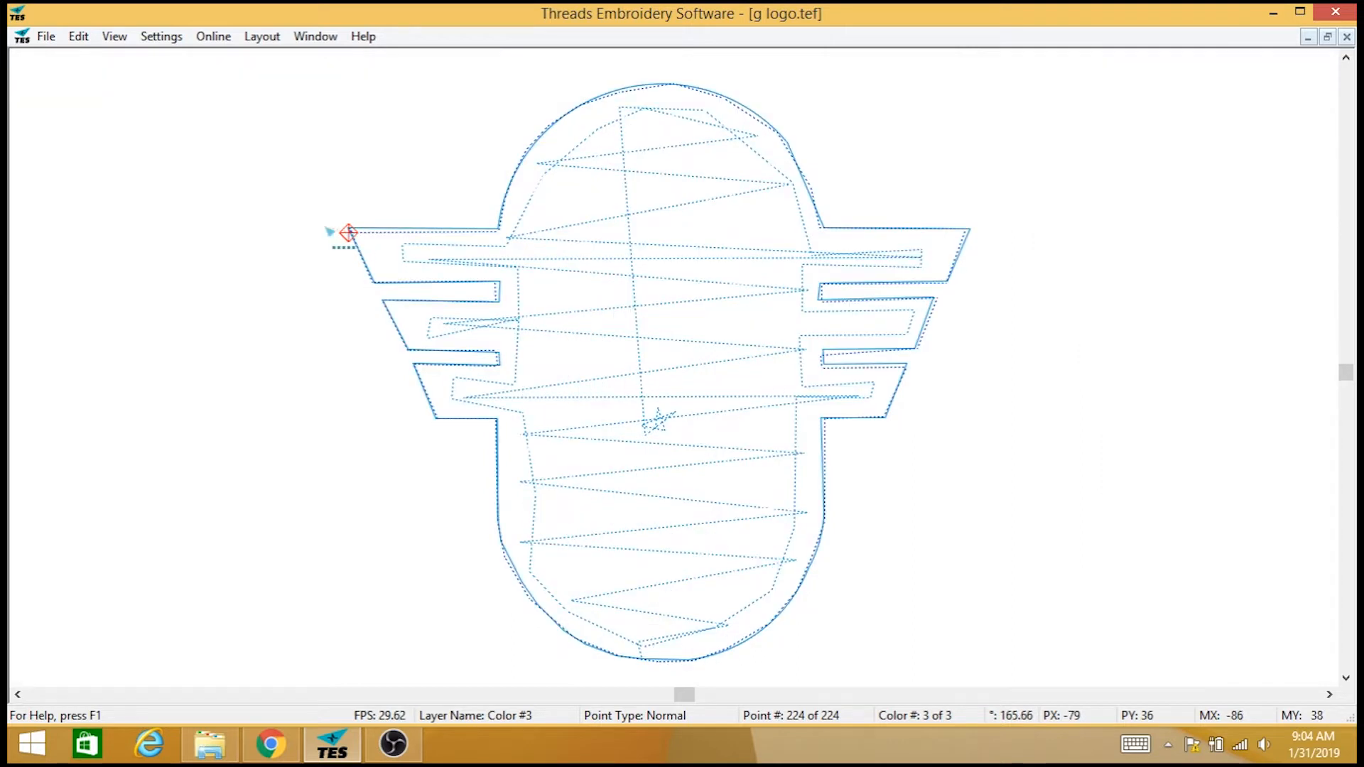
scroll(683, 252, "down", 2)
key("Return")
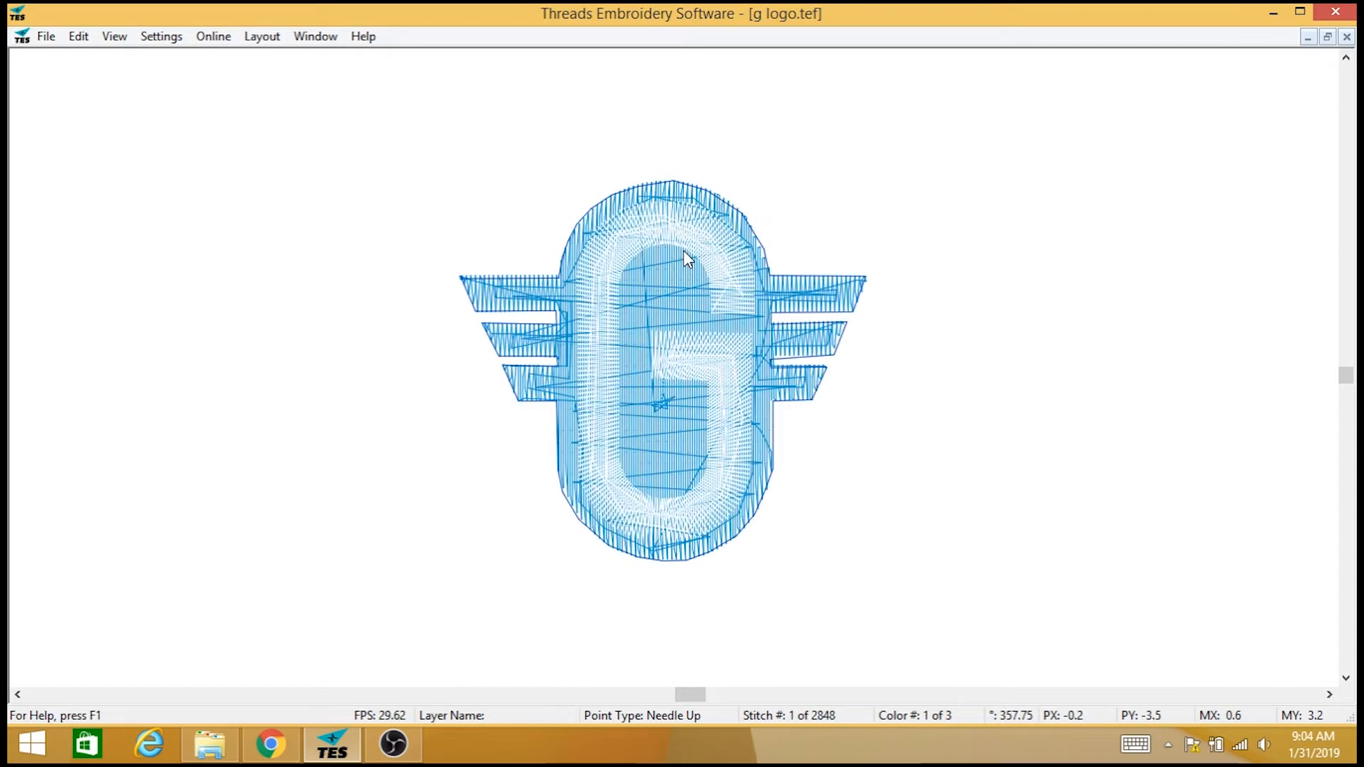
scroll(683, 250, "down", 2)
scroll(684, 250, "down", 2)
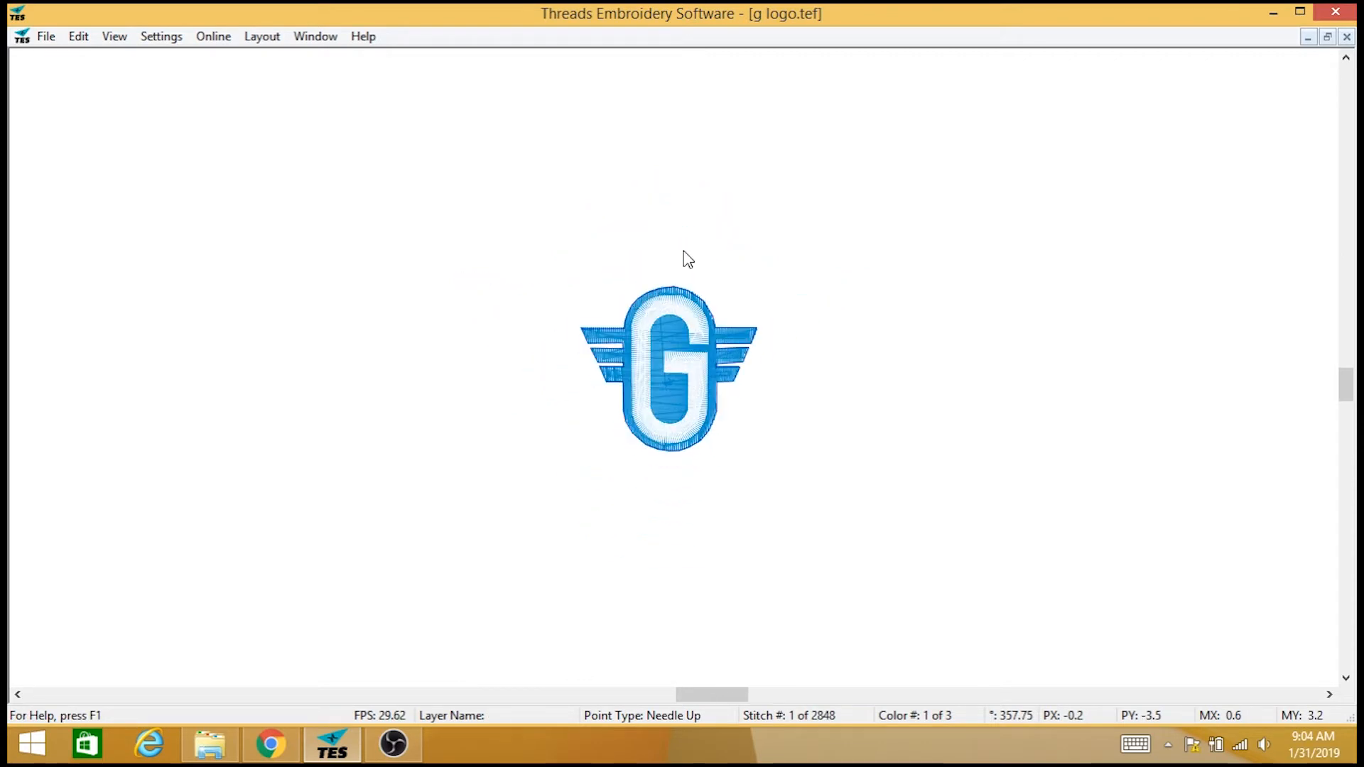
scroll(684, 252, "up", 5)
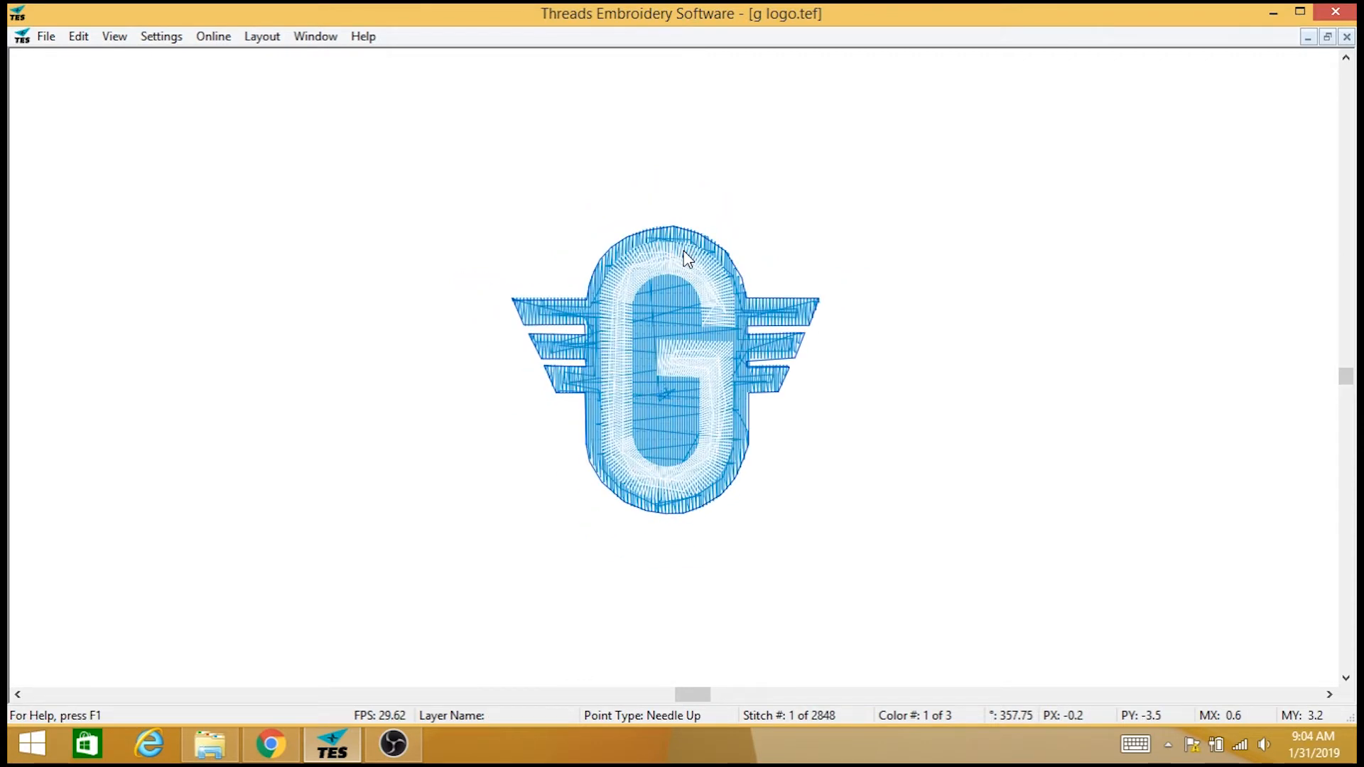
scroll(684, 250, "up", 1)
key("Escape")
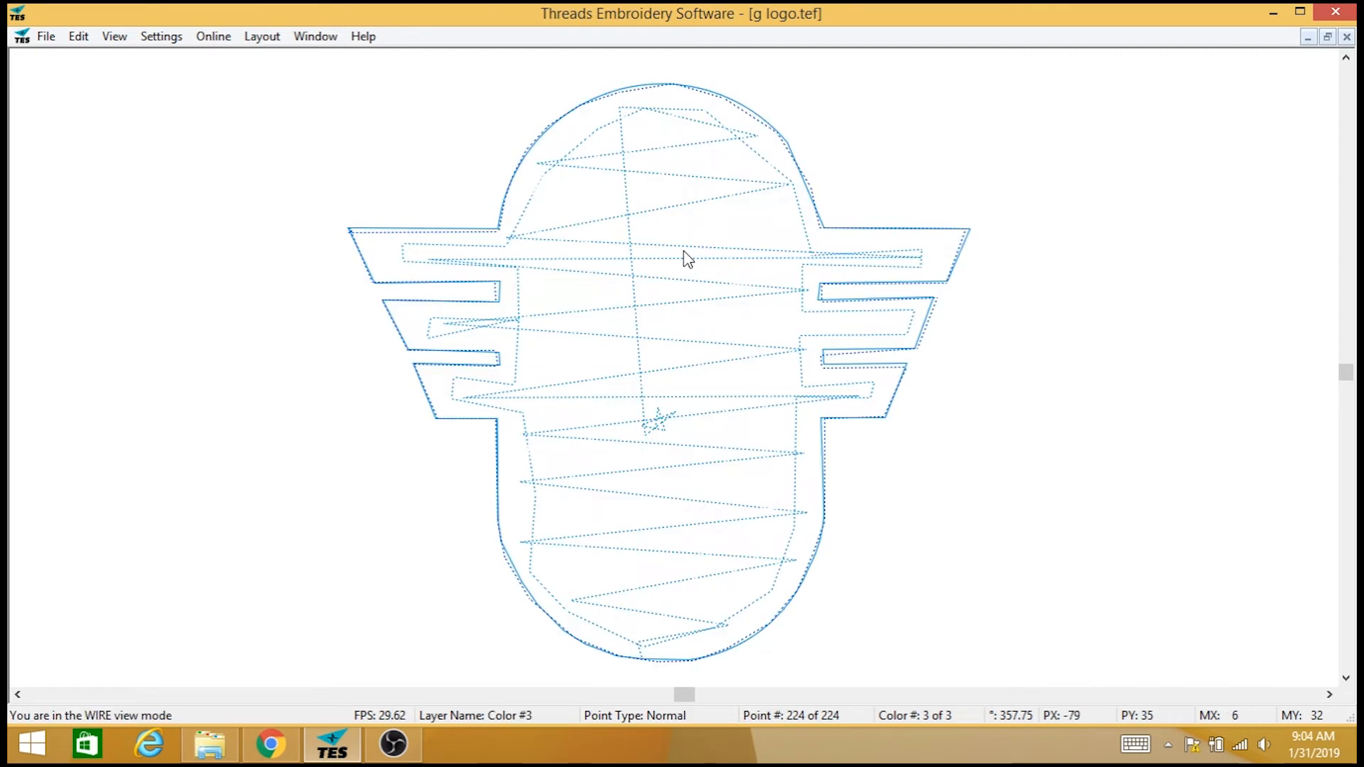
Resume normal stitches at the left upper wing tip and trace a second outline pass around the three left wings
right_click(292, 204)
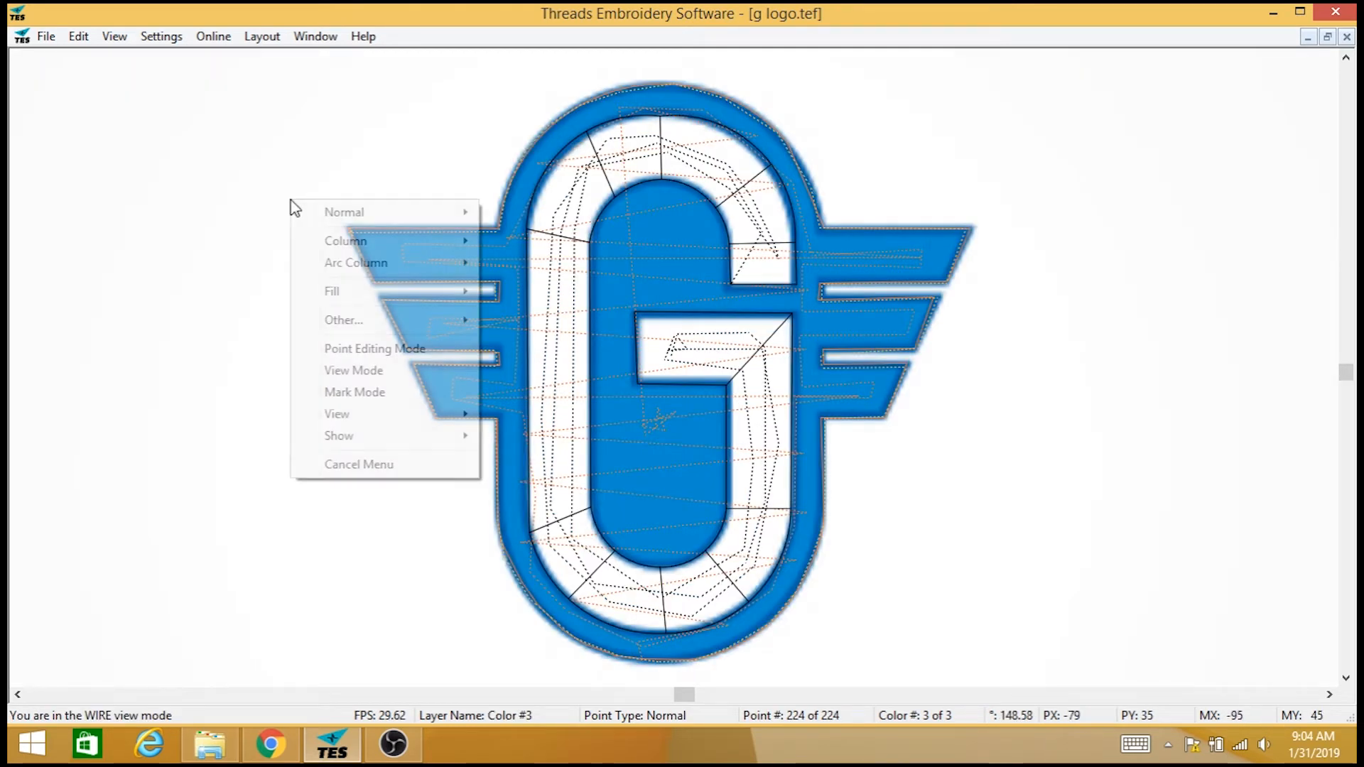
mouse_move(316, 224)
left_click(211, 211)
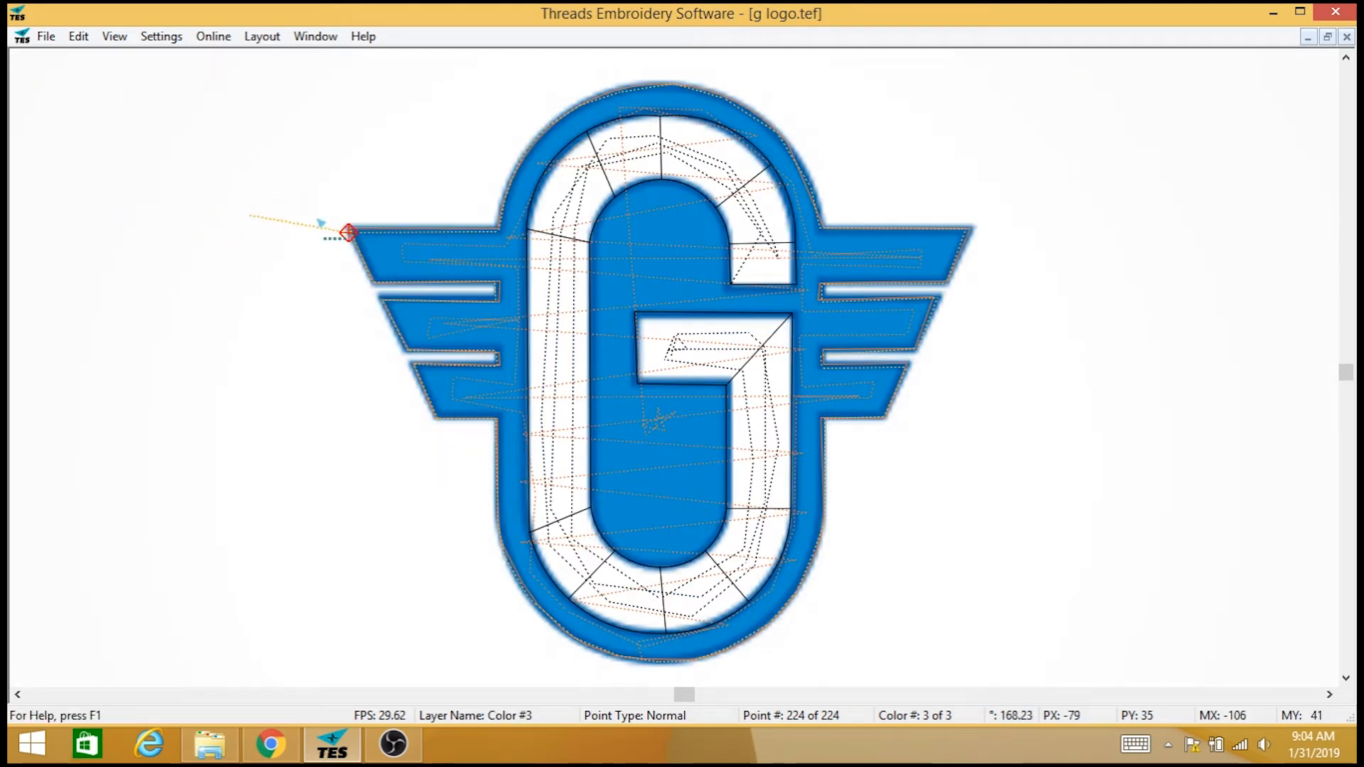
left_click(369, 284)
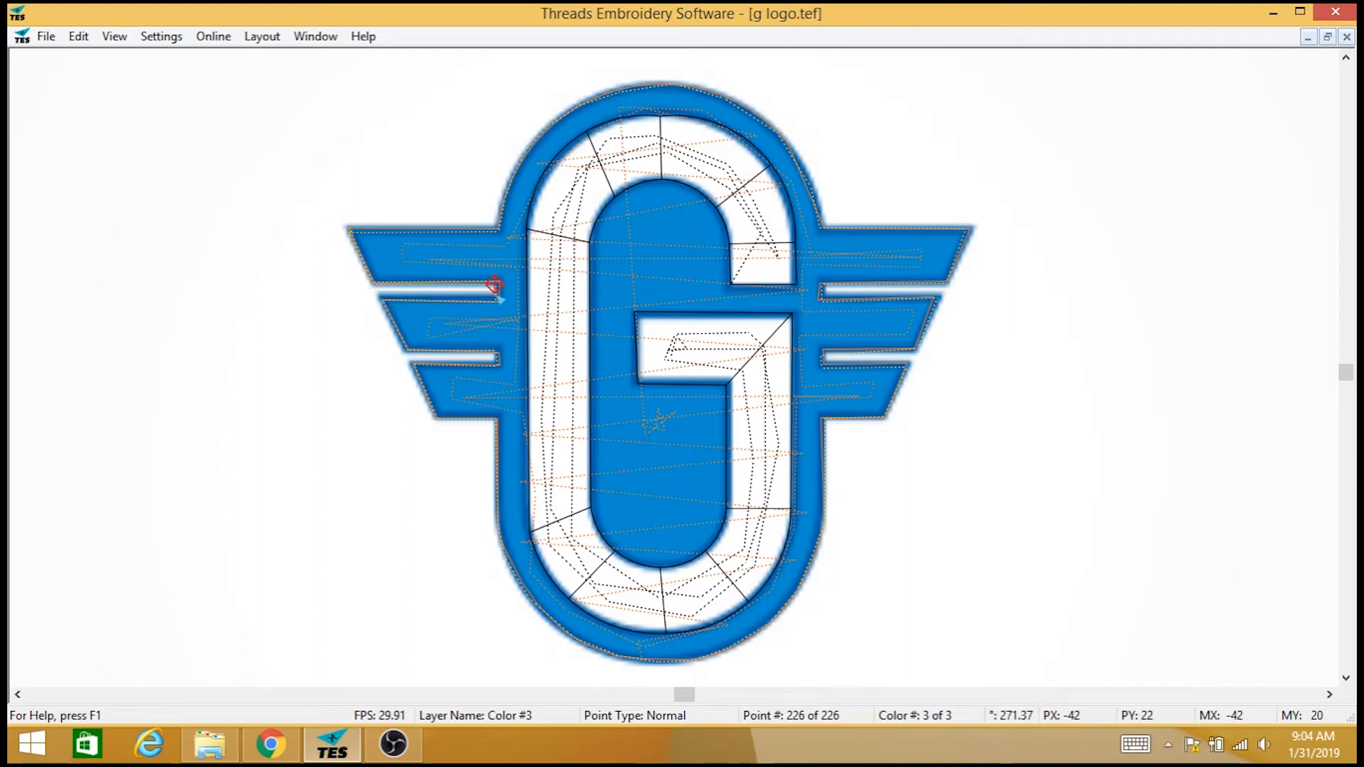
left_click(498, 300)
left_click(379, 297)
left_click(406, 354)
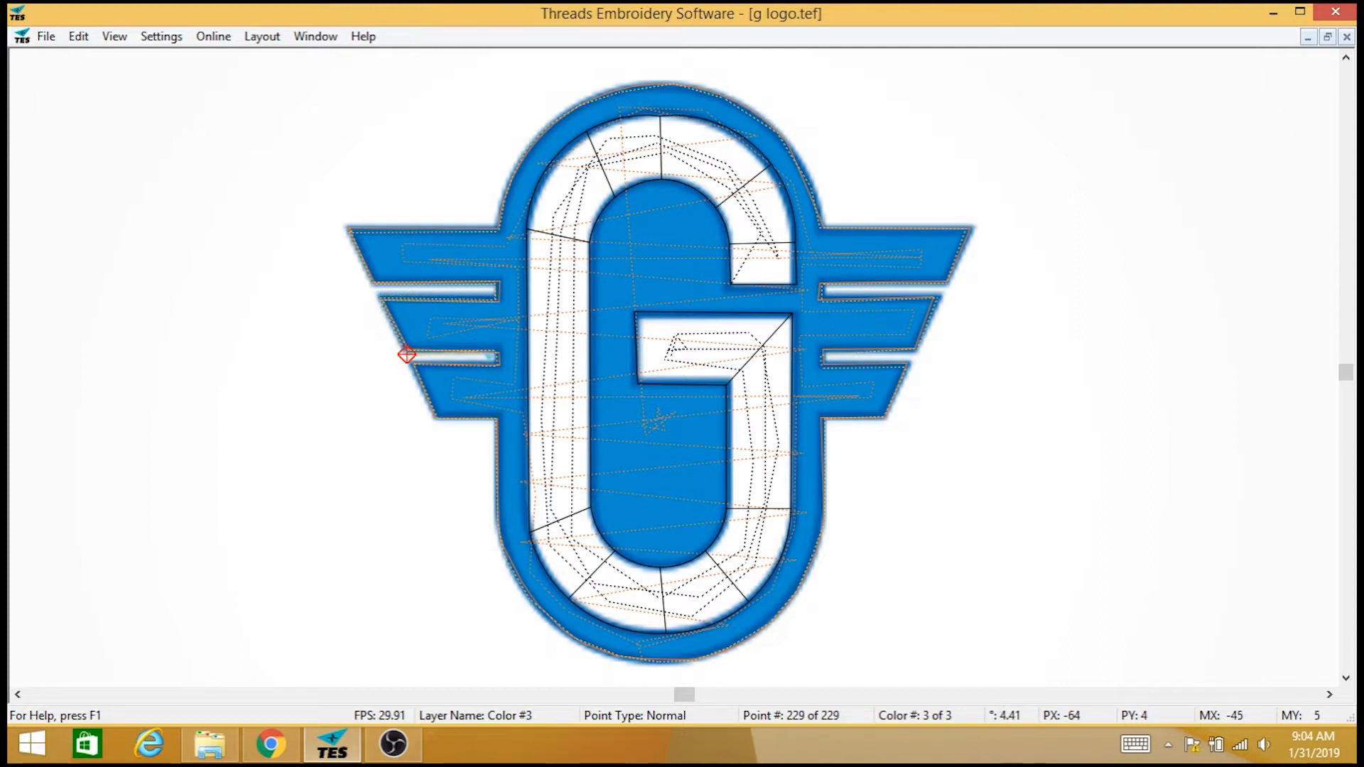
left_click(492, 351)
left_click(493, 350)
left_click(410, 363)
left_click(435, 418)
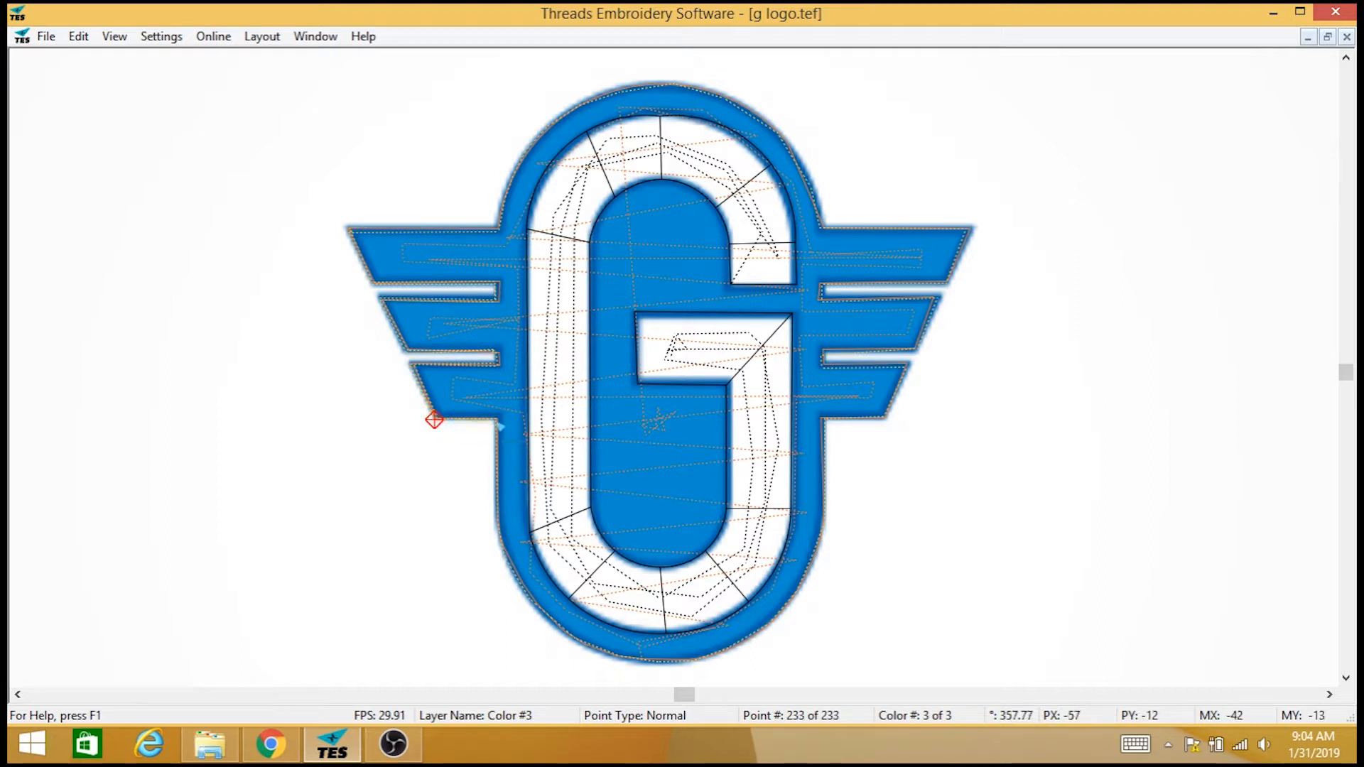
left_click(493, 420)
Carry the second outline pass down the body's left side and around the bottom curve to its right side
left_click(497, 527)
left_click(507, 572)
left_click(526, 594)
left_click(563, 628)
left_click(595, 649)
left_click(641, 665)
left_click(667, 663)
left_click(705, 654)
left_click(742, 643)
left_click(761, 634)
left_click(774, 620)
left_click(798, 599)
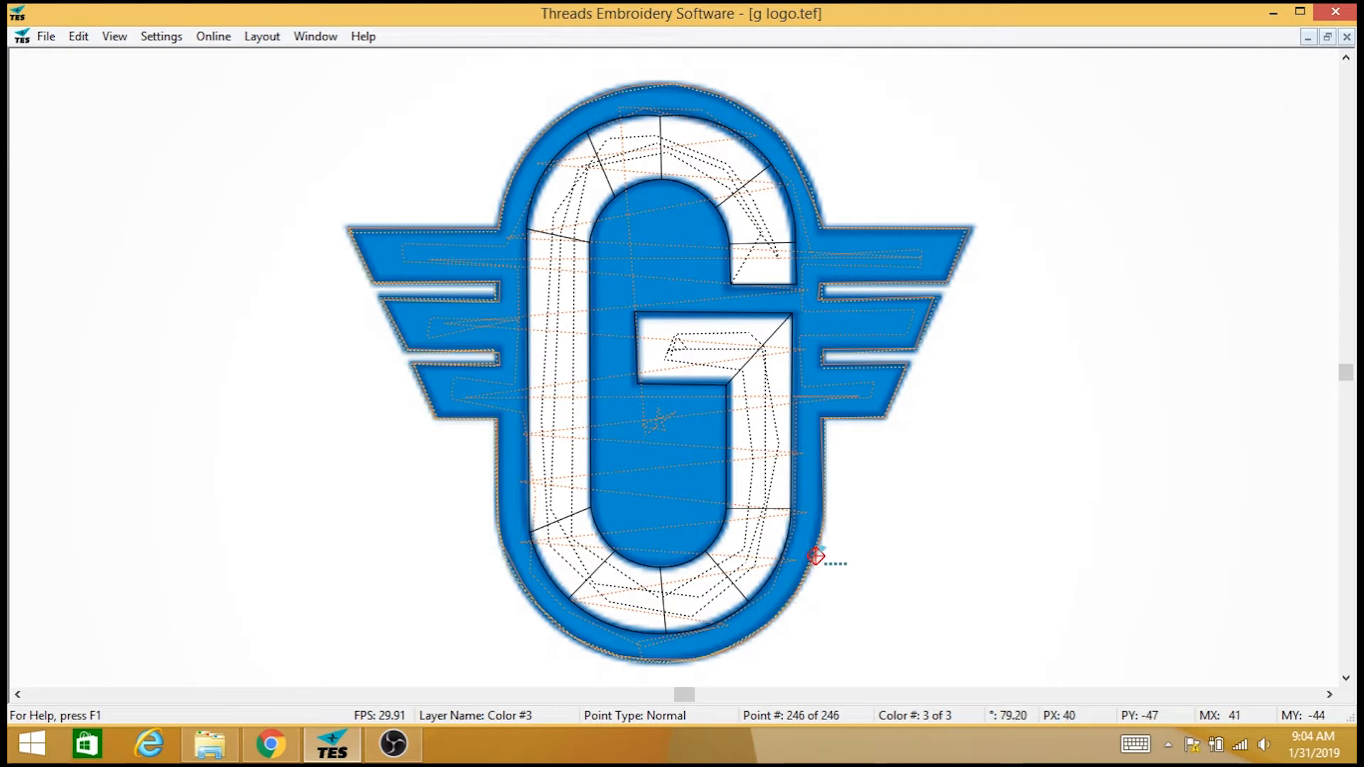
left_click(824, 523)
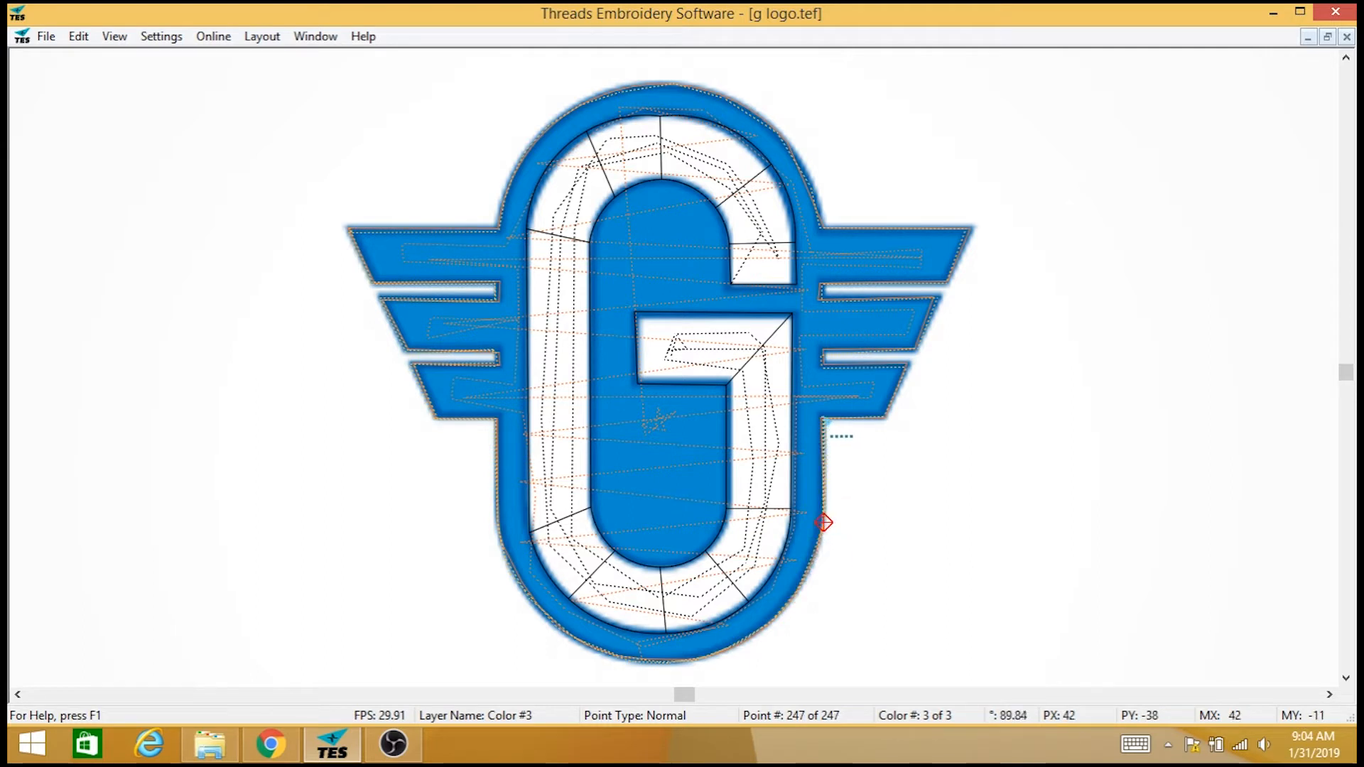
Trace the second outline pass around the three right wings from the lowest wing to the upper body corner
left_click(887, 416)
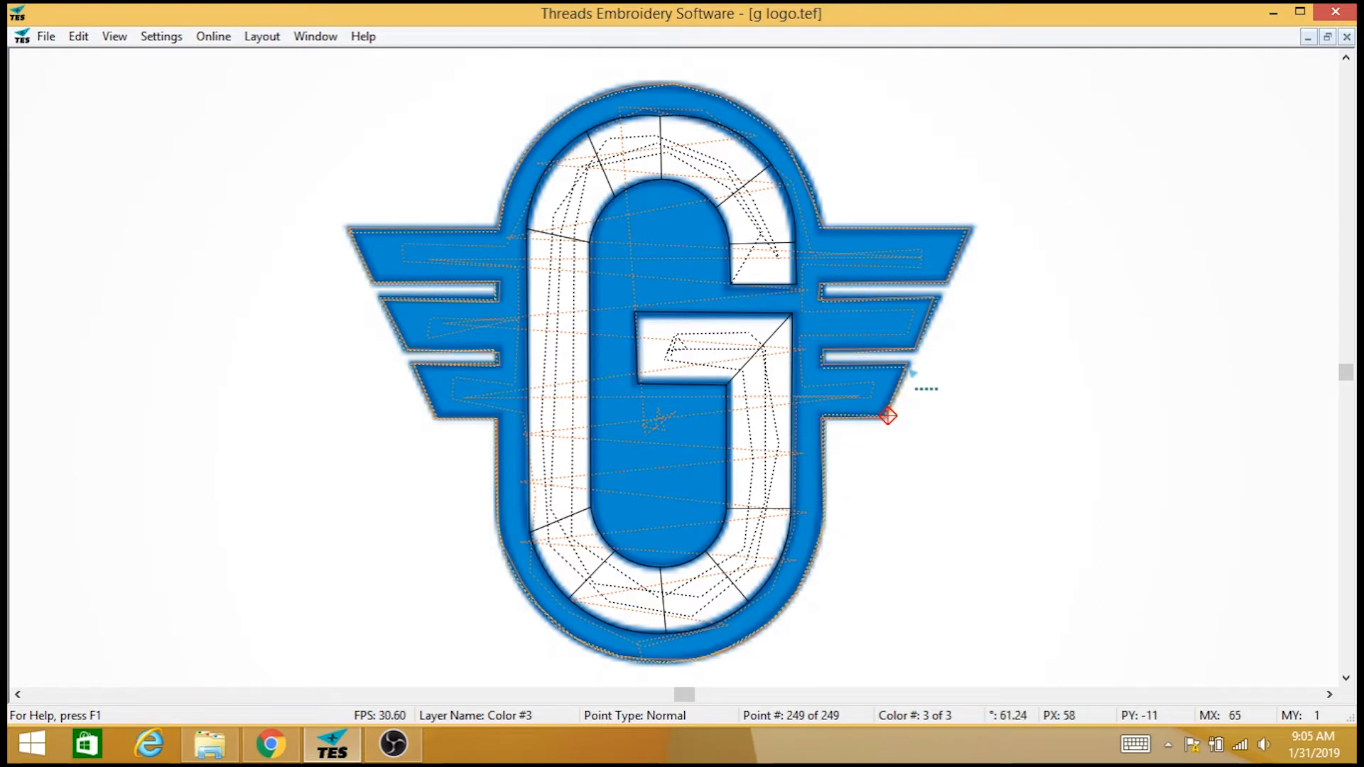
left_click(906, 366)
left_click(823, 363)
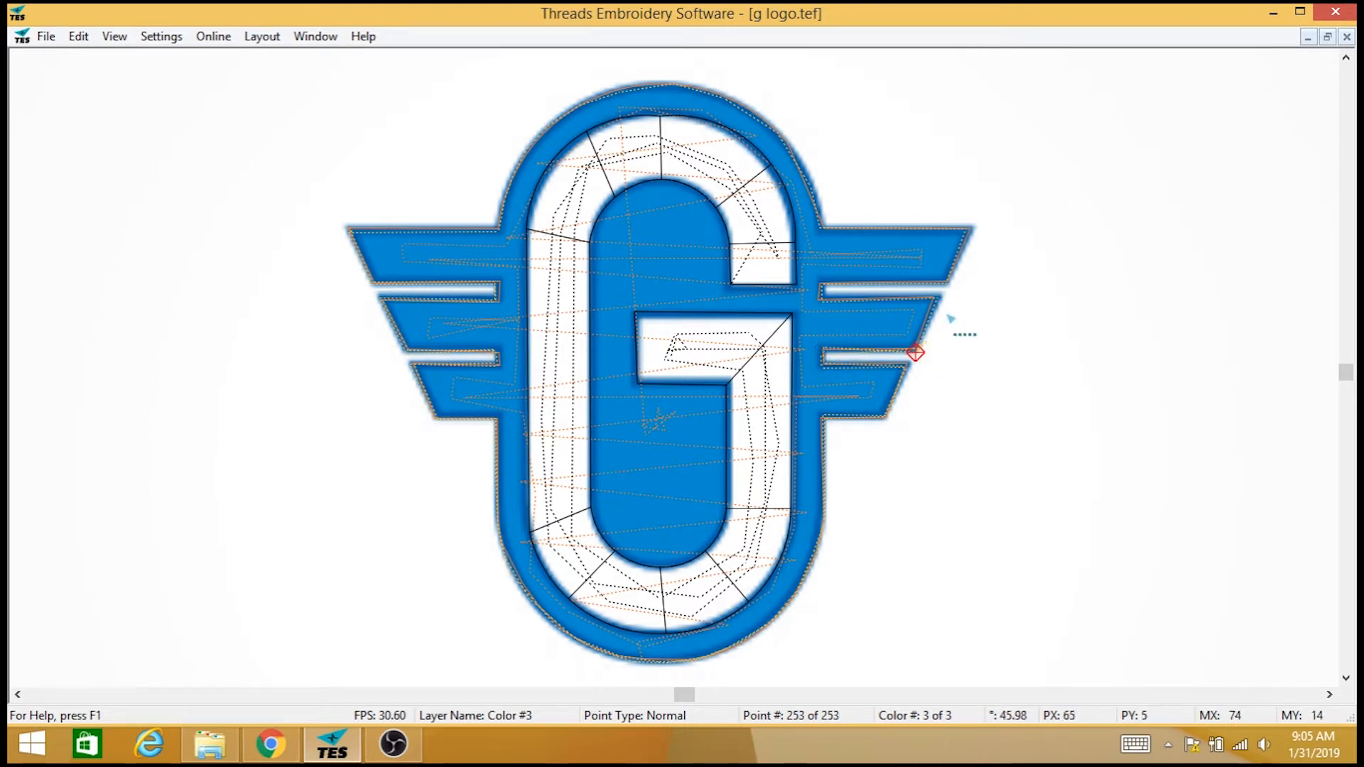
left_click(942, 294)
left_click(820, 305)
left_click(823, 285)
left_click(947, 285)
left_click(972, 225)
left_click(823, 225)
Close the second outline pass over the body's top curve and back to the left upper wing's outer tip
left_click(816, 168)
left_click(801, 154)
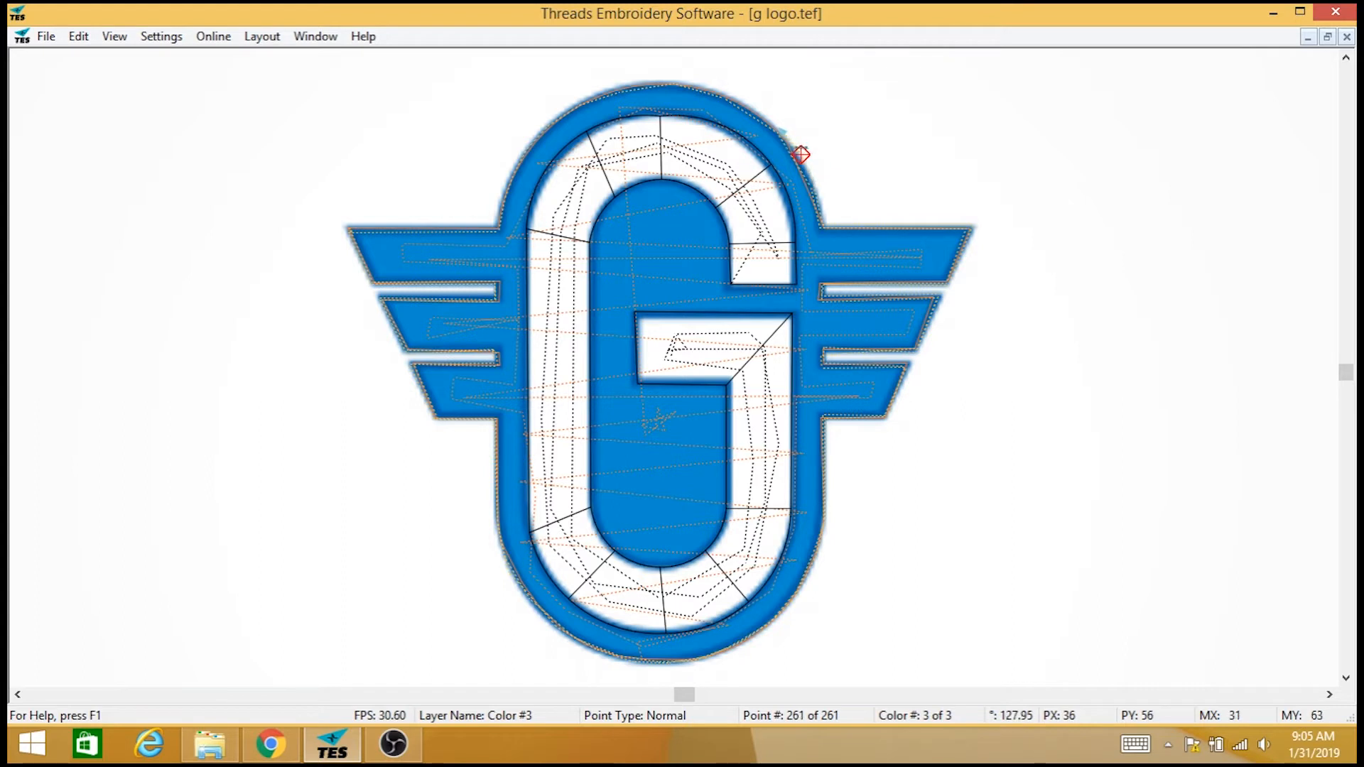
left_click(774, 127)
left_click(733, 99)
left_click(687, 83)
left_click(641, 84)
left_click(624, 87)
left_click(597, 93)
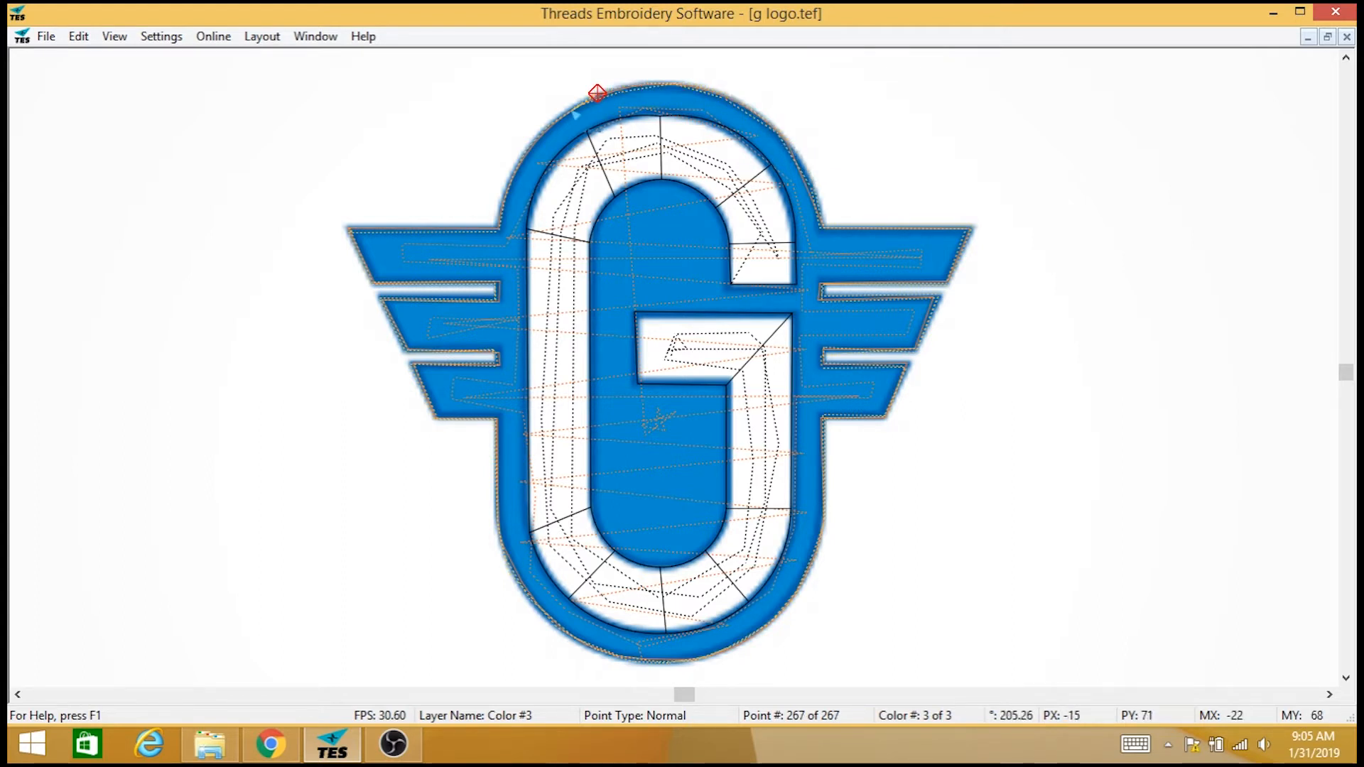
left_click(565, 108)
left_click(544, 124)
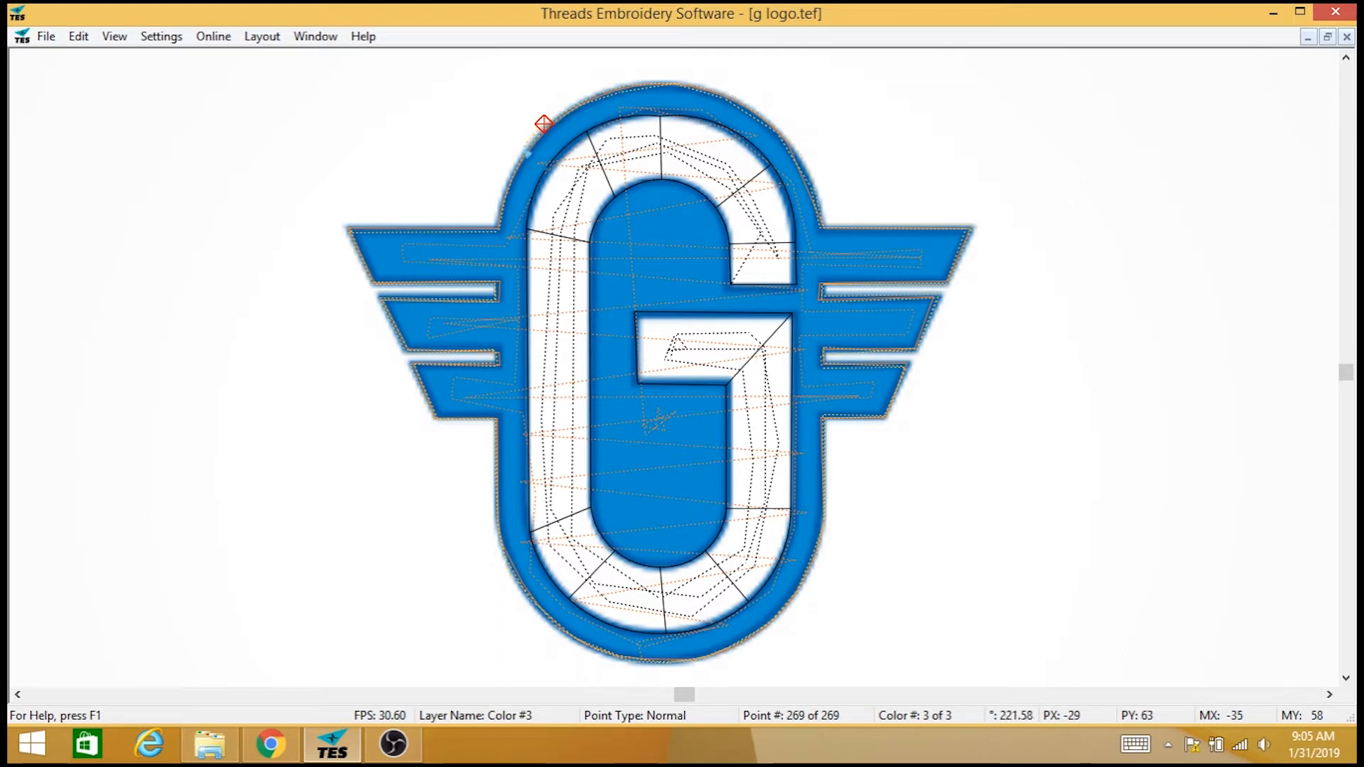
left_click(527, 152)
left_click(512, 171)
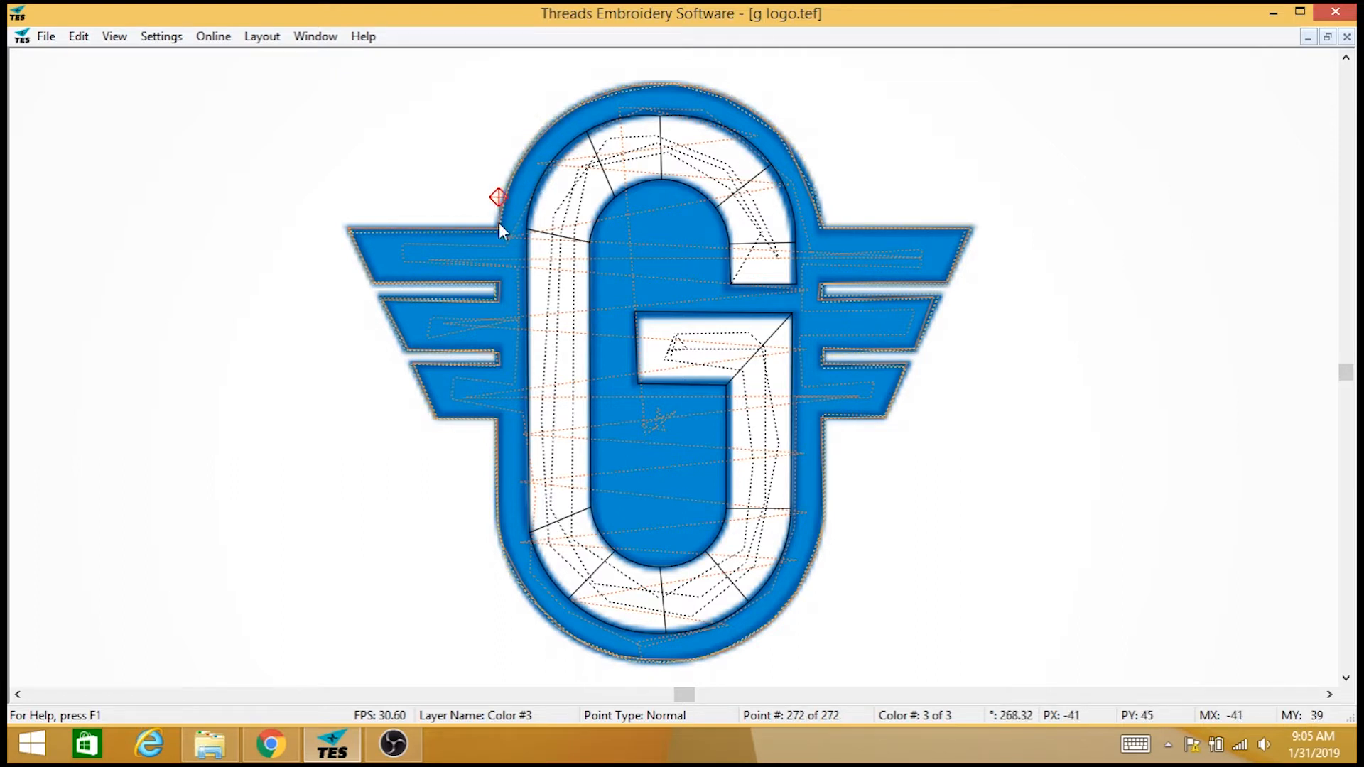
left_click(496, 229)
left_click(344, 228)
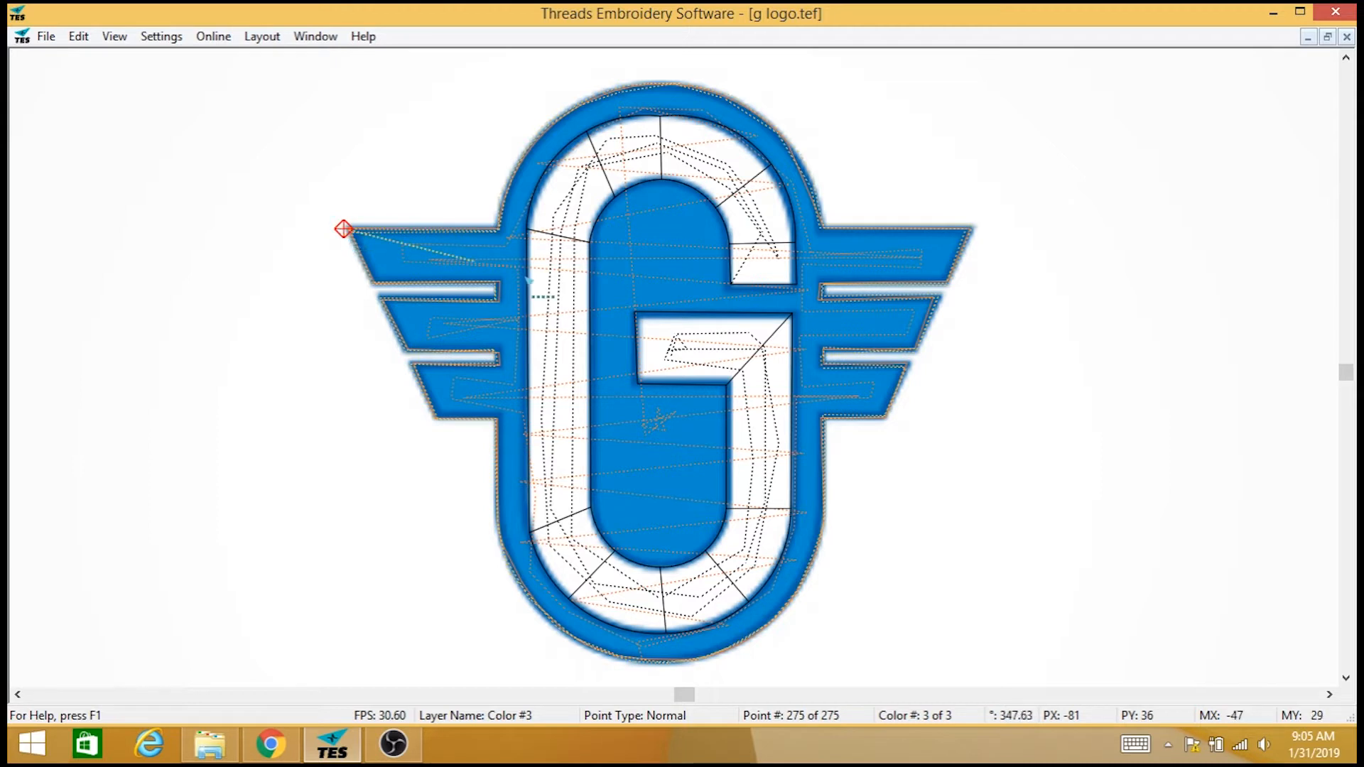
Generate the stitches without the background image to inspect the doubled outline, then return to the wireframe over the logo
key("b")
key("g")
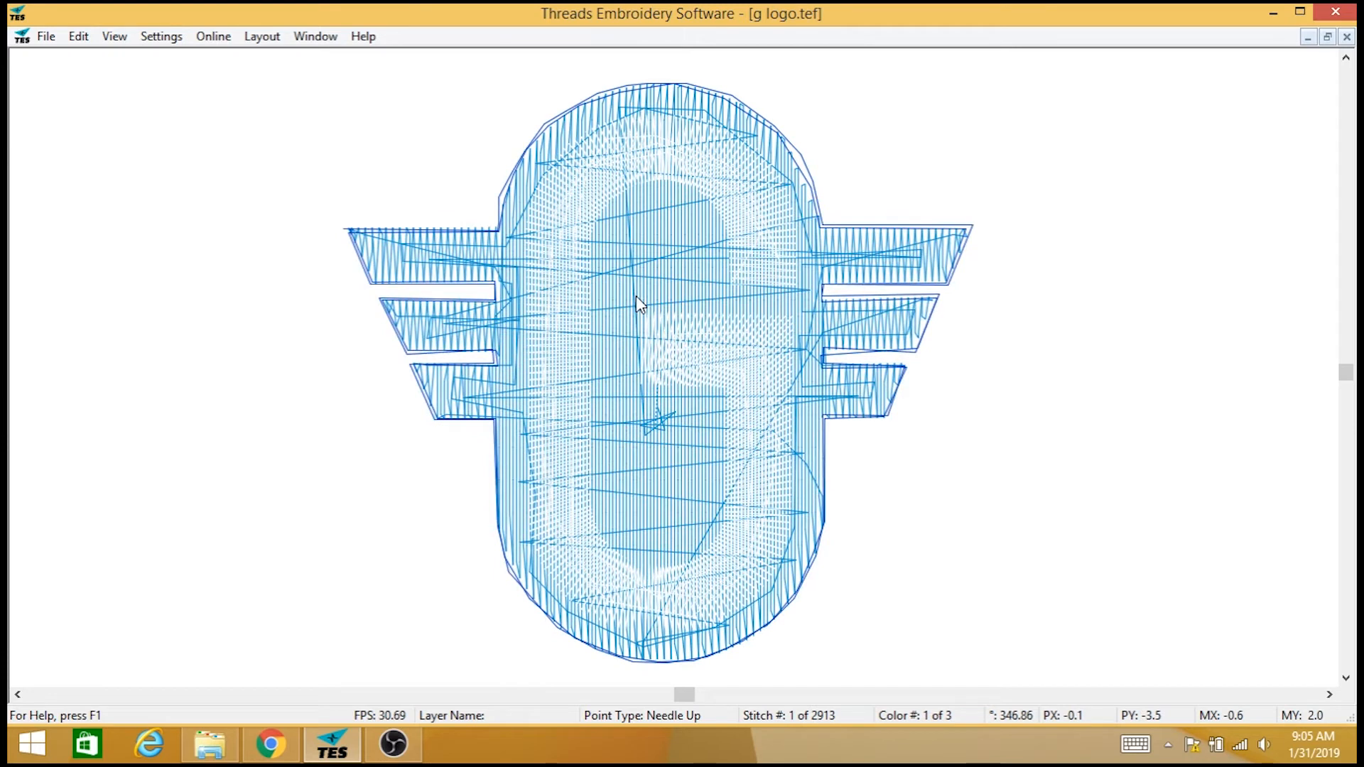
scroll(637, 296, "down", 7)
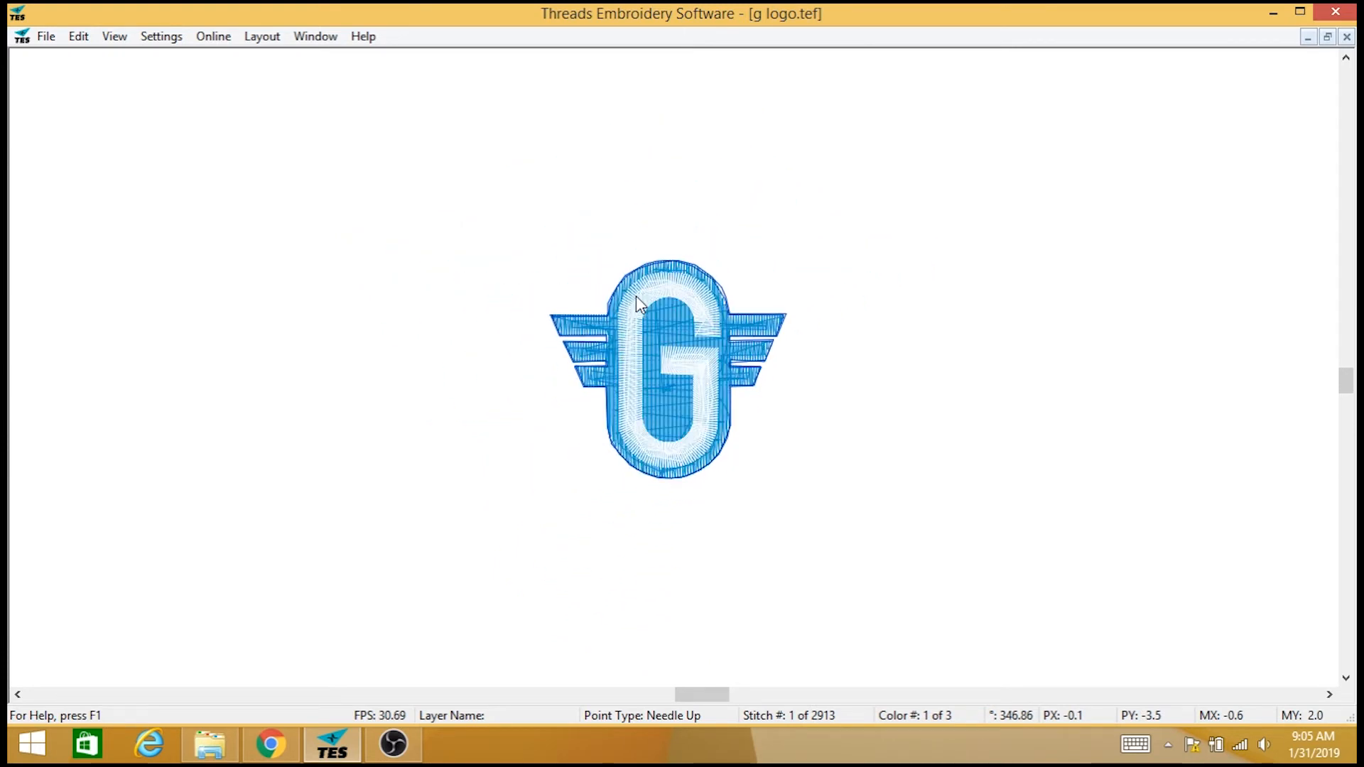
scroll(637, 297, "up", 7)
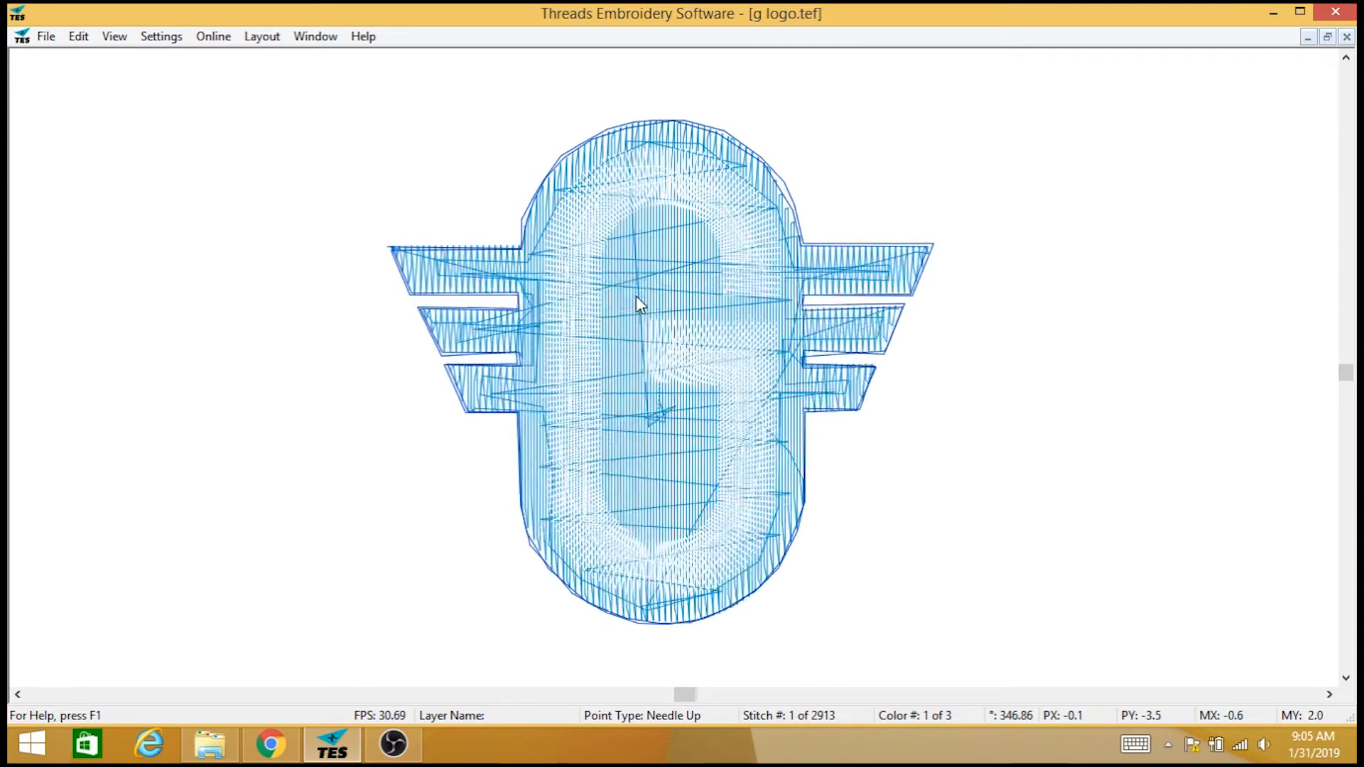
key("w")
key("i")
key("g")
key("w")
Resume normal stitches at the left upper wing tip and trace a third outline pass around the three left wings
right_click(348, 263)
mouse_move(388, 275)
left_click(286, 277)
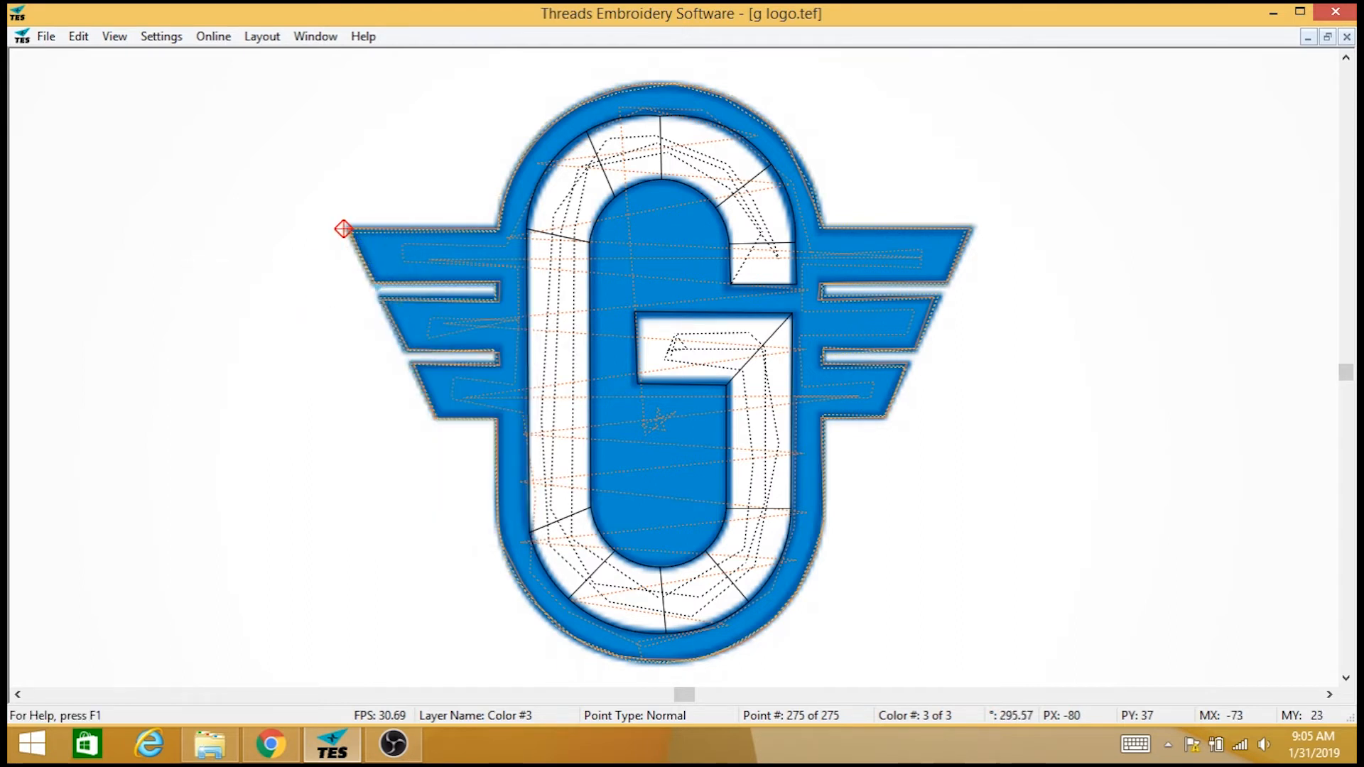
left_click(376, 278)
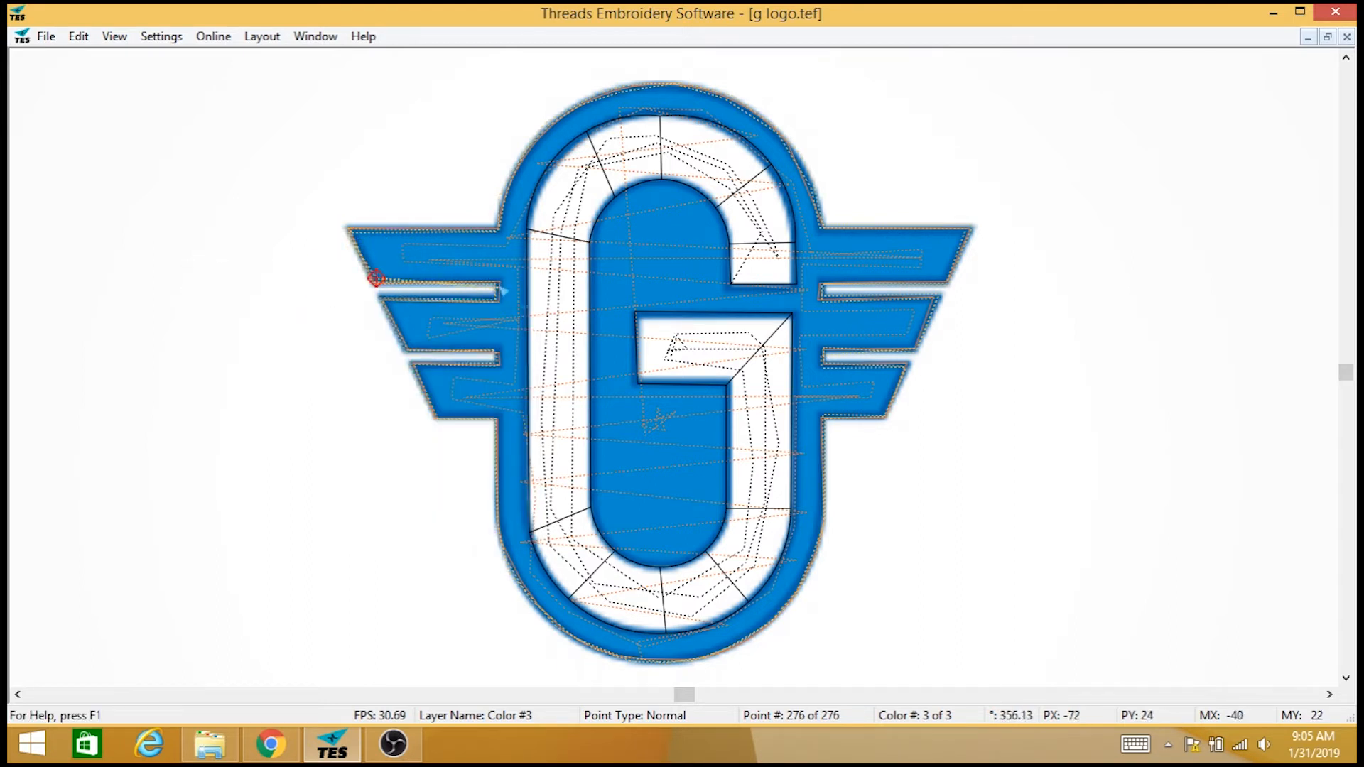
left_click(499, 299)
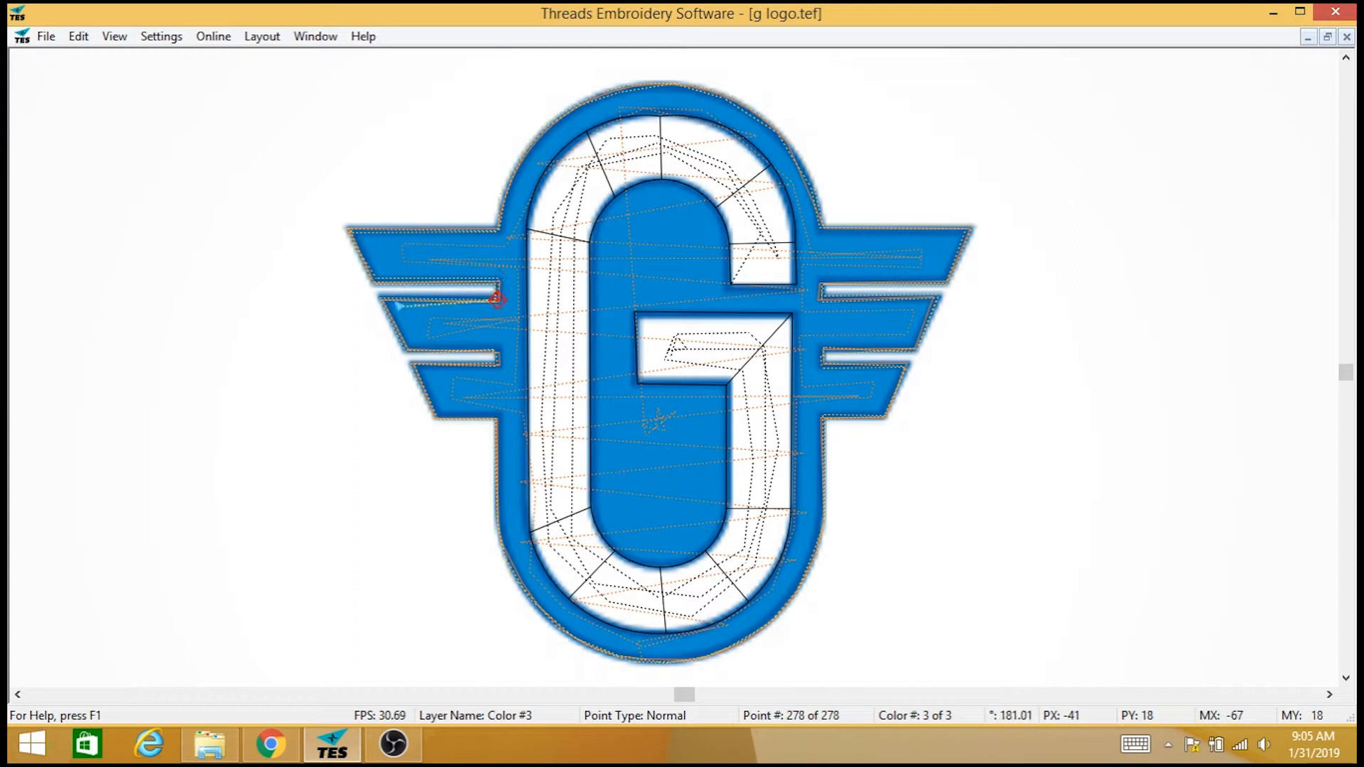
left_click(390, 306)
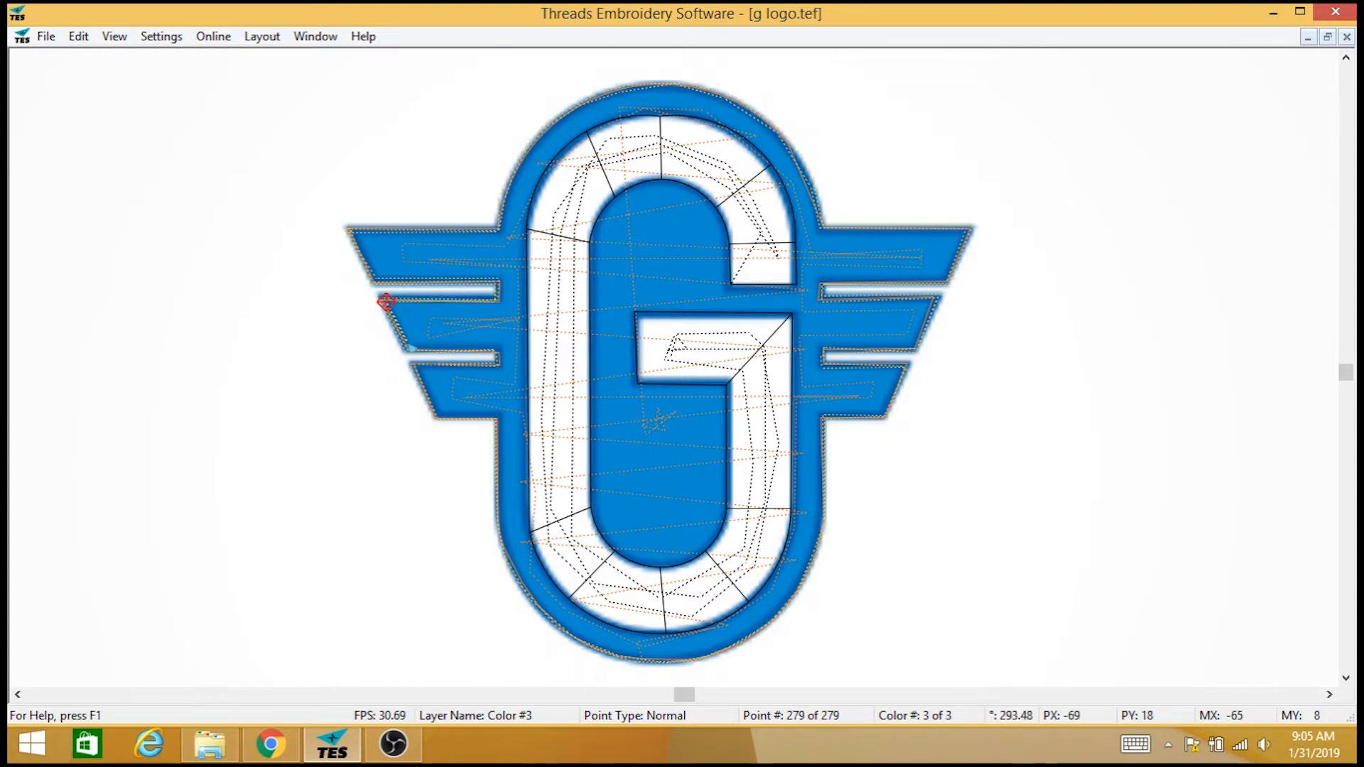
left_click(406, 346)
left_click(499, 348)
left_click(498, 363)
left_click(415, 366)
left_click(439, 414)
left_click(500, 418)
Continue the third outline pass down the body's lower left side and around to the middle of its bottom curve
left_click(500, 526)
left_click(503, 543)
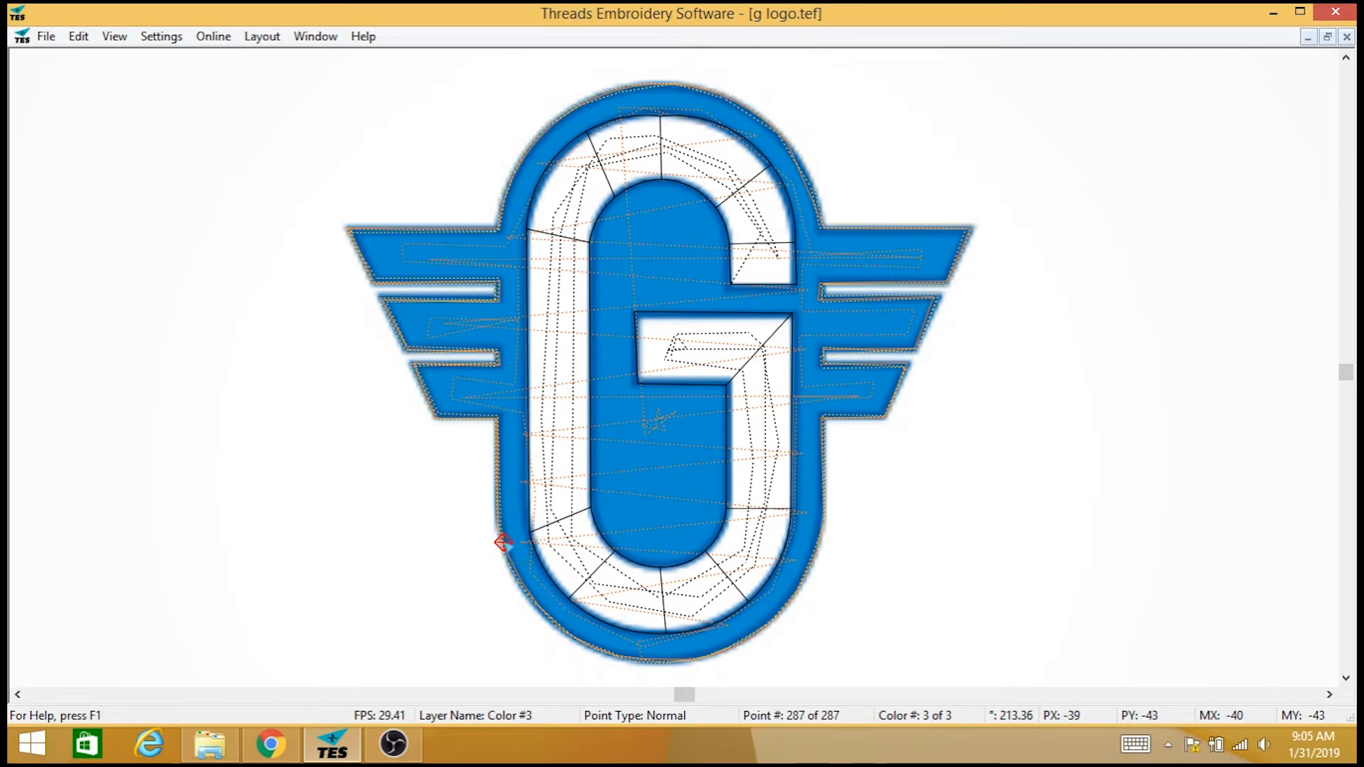
left_click(513, 572)
left_click(538, 605)
left_click(581, 639)
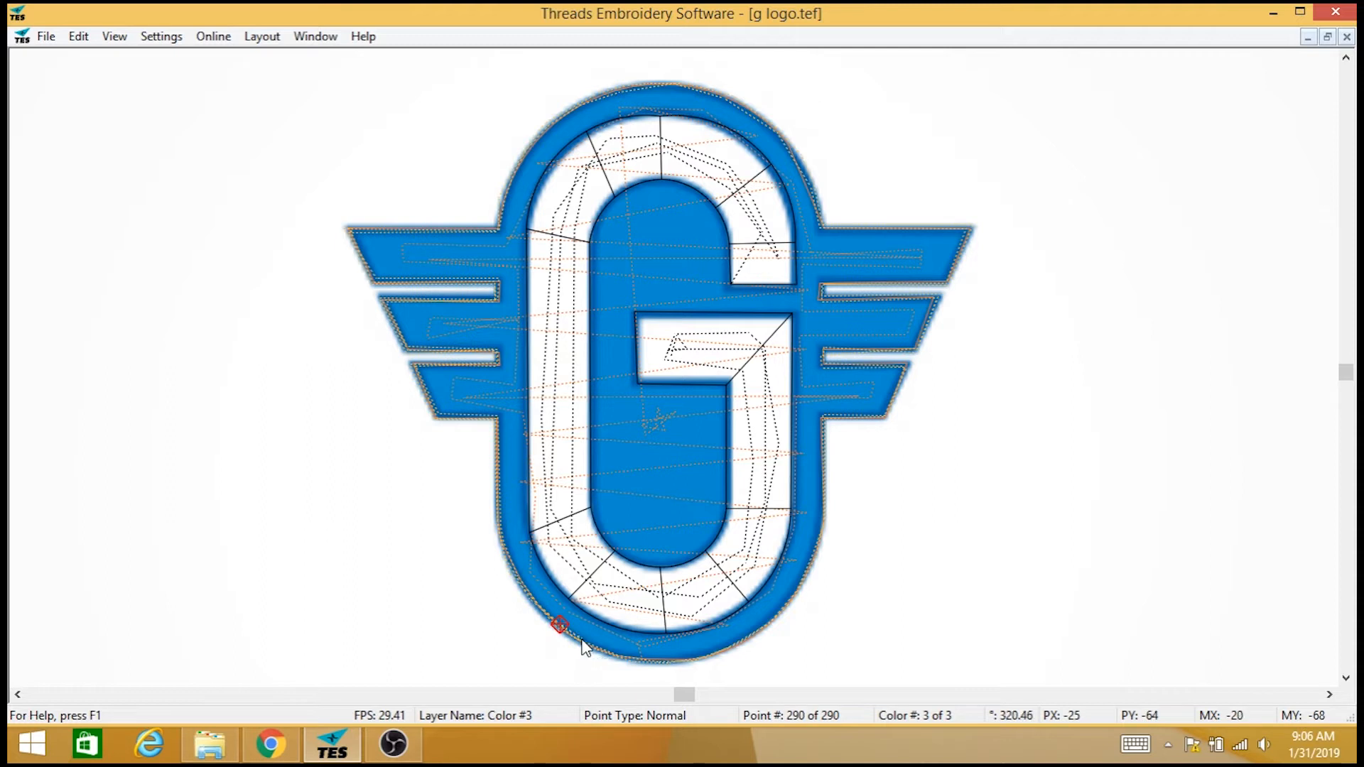
left_click(606, 649)
left_click(639, 658)
Trace the third outline pass from the bottom of the body up its right side to the lowest right wing's inner corner
left_click(671, 661)
left_click(705, 655)
left_click(728, 648)
left_click(752, 633)
left_click(774, 608)
left_click(797, 588)
left_click(812, 554)
left_click(820, 524)
left_click(823, 420)
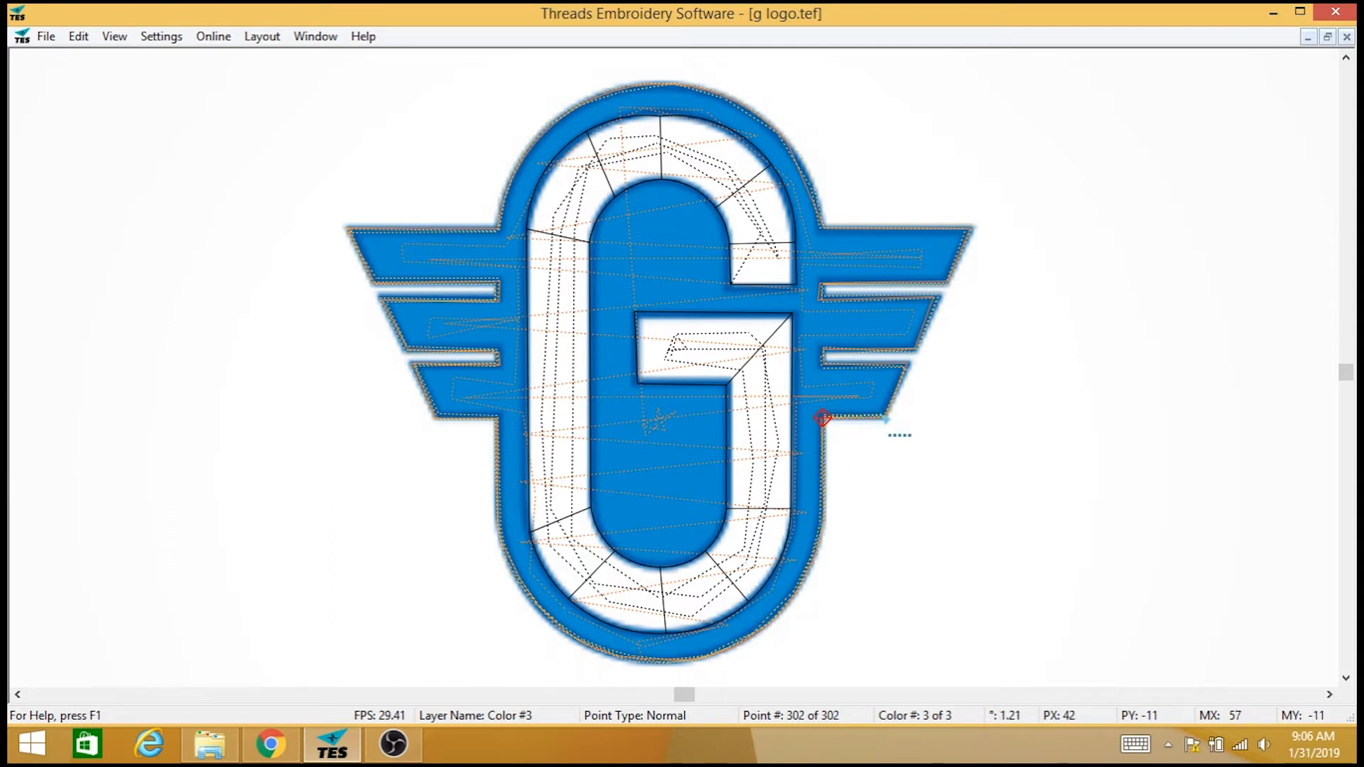
Trace the third outline pass around the three right wings up to the upper wing's outer tip
left_click(886, 417)
left_click(904, 364)
left_click(821, 347)
left_click(916, 346)
left_click(932, 301)
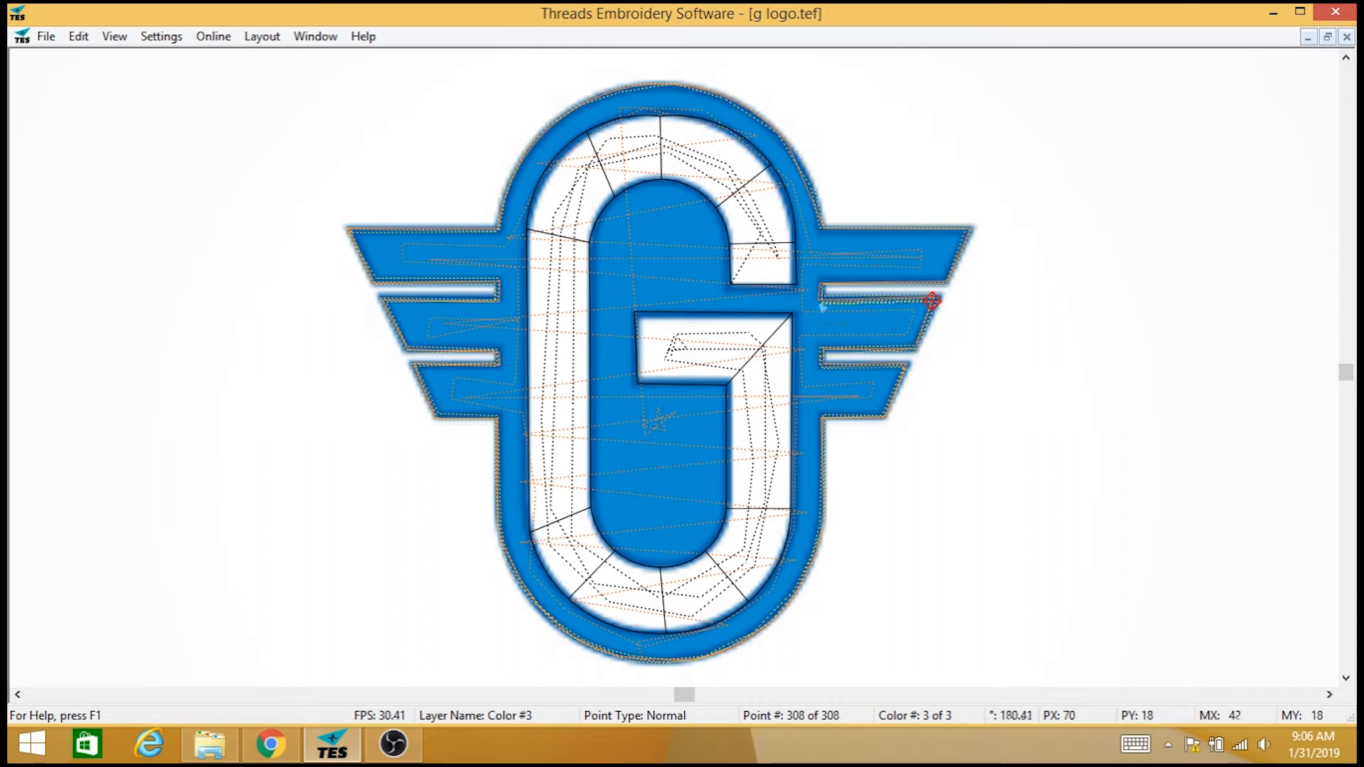
left_click(820, 291)
left_click(945, 279)
left_click(964, 232)
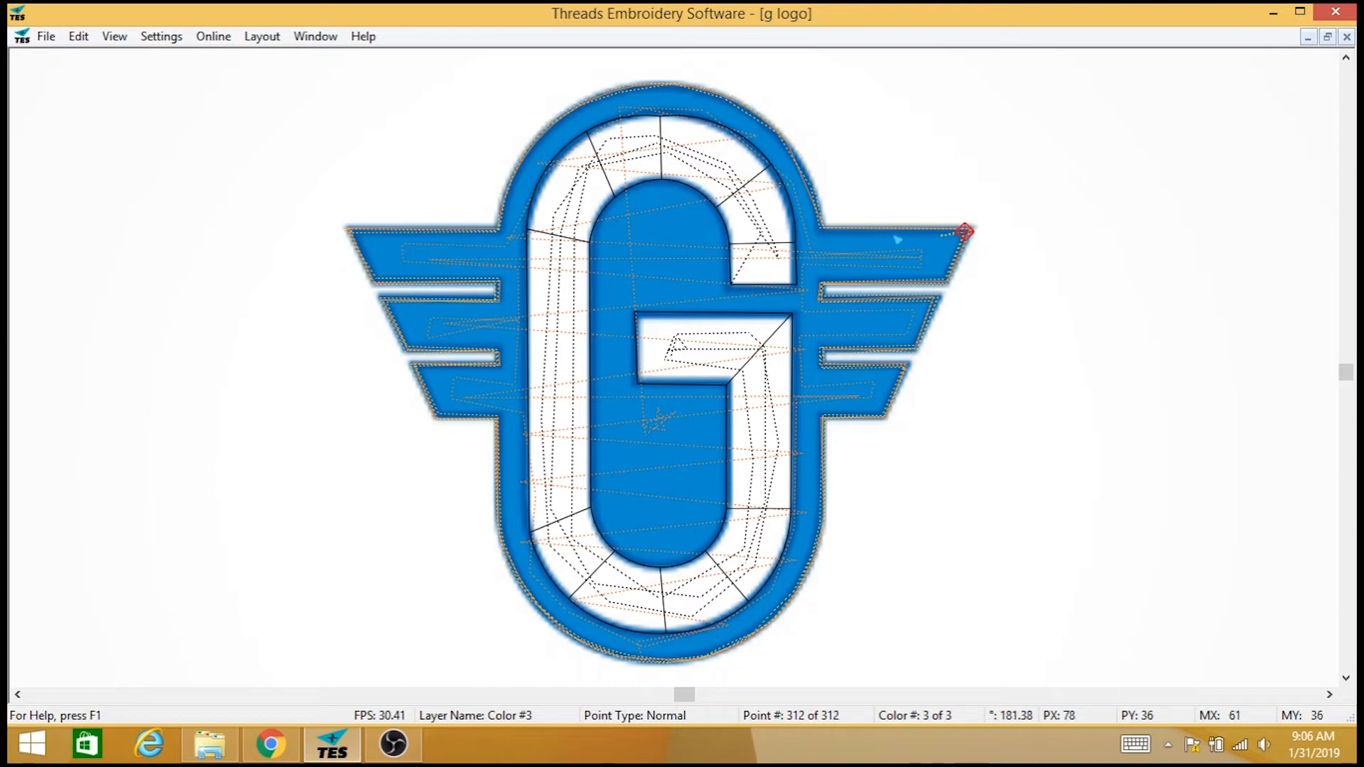
Close the third outline pass over the body's top curve and back to the left upper wing tip, ending with short stitches there
left_click(822, 230)
left_click(817, 196)
left_click(797, 161)
left_click(773, 132)
left_click(728, 99)
left_click(657, 83)
left_click(622, 90)
left_click(582, 104)
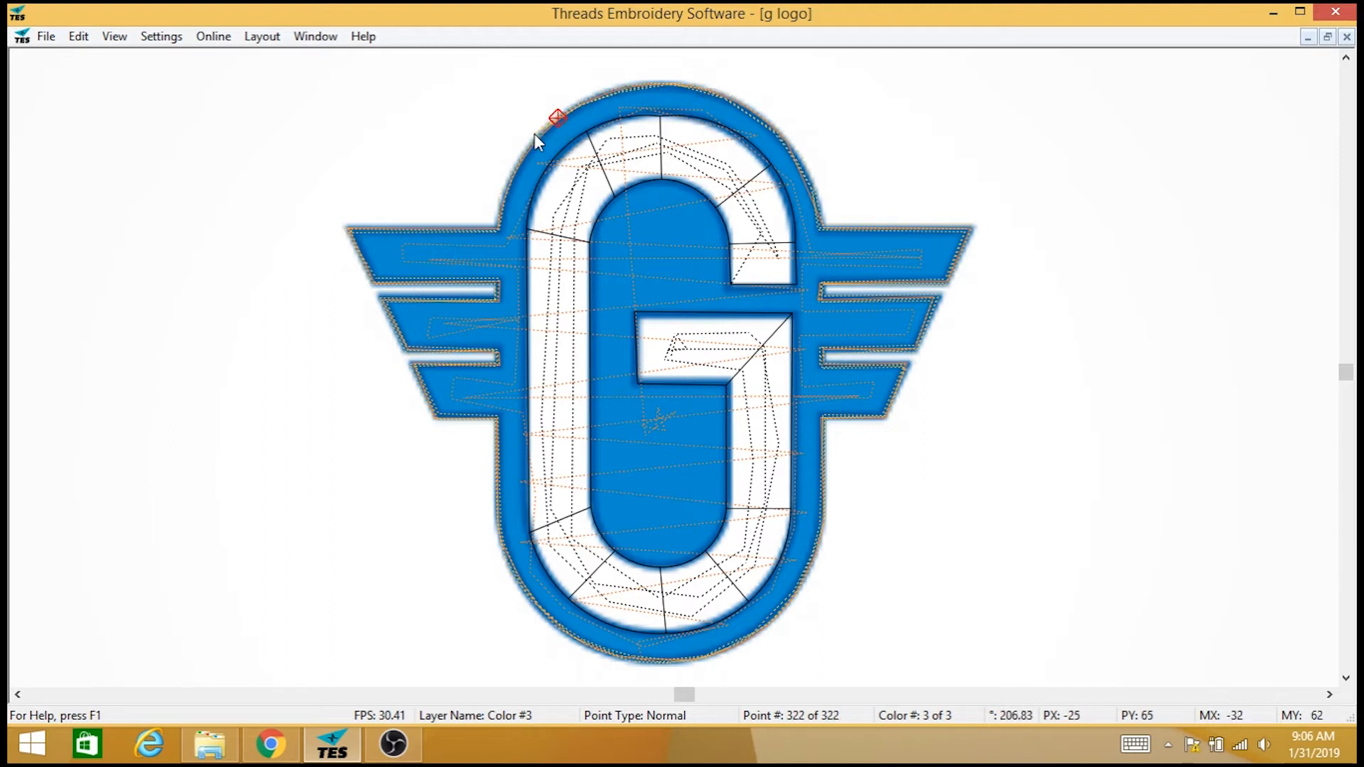
left_click(516, 167)
left_click(504, 190)
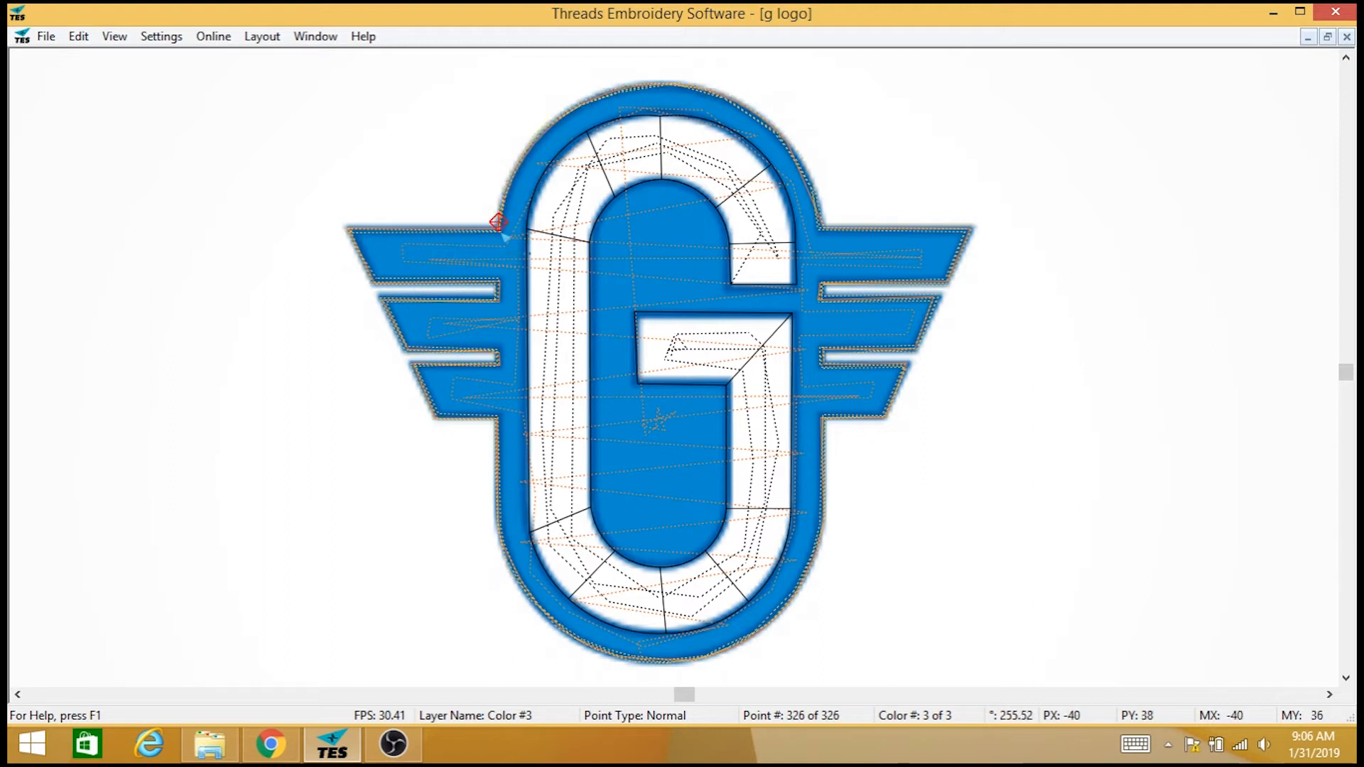
left_click(347, 233)
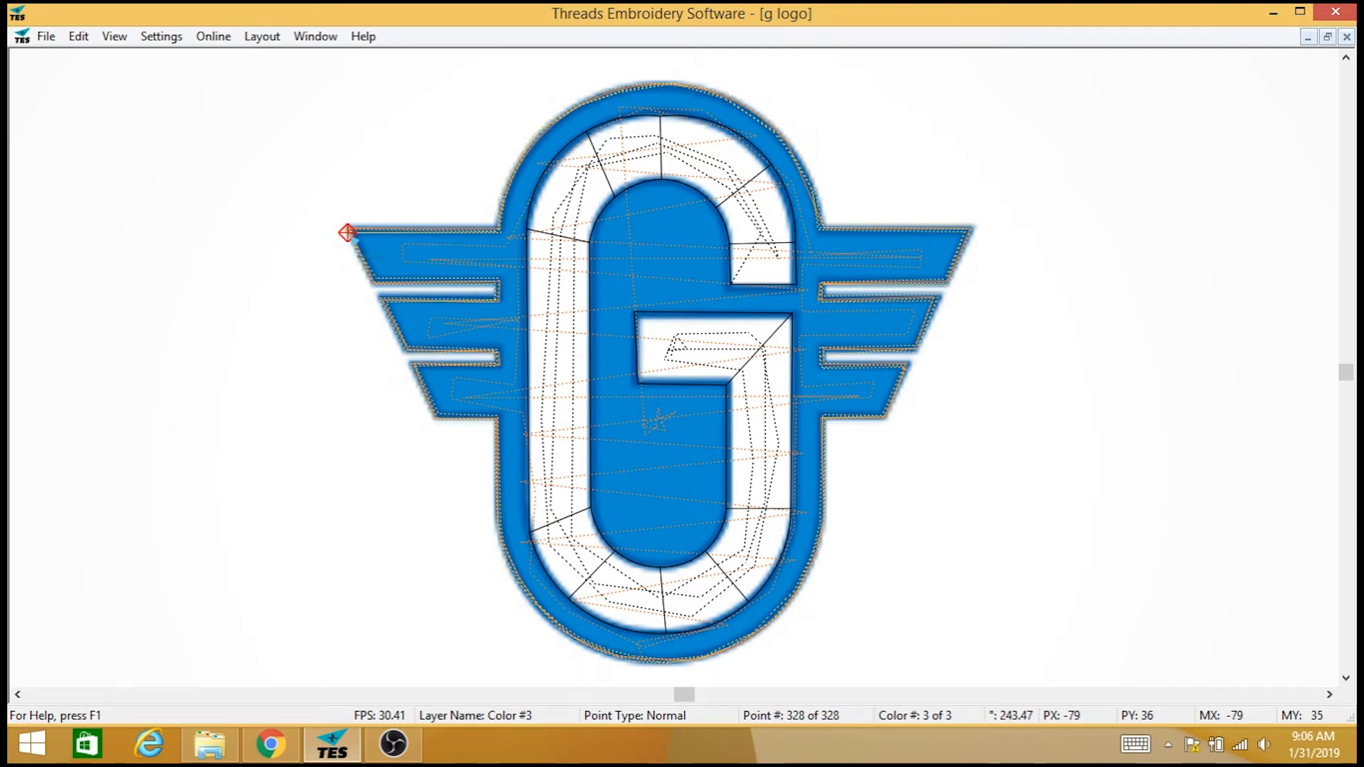
left_click(355, 228)
left_click(358, 228)
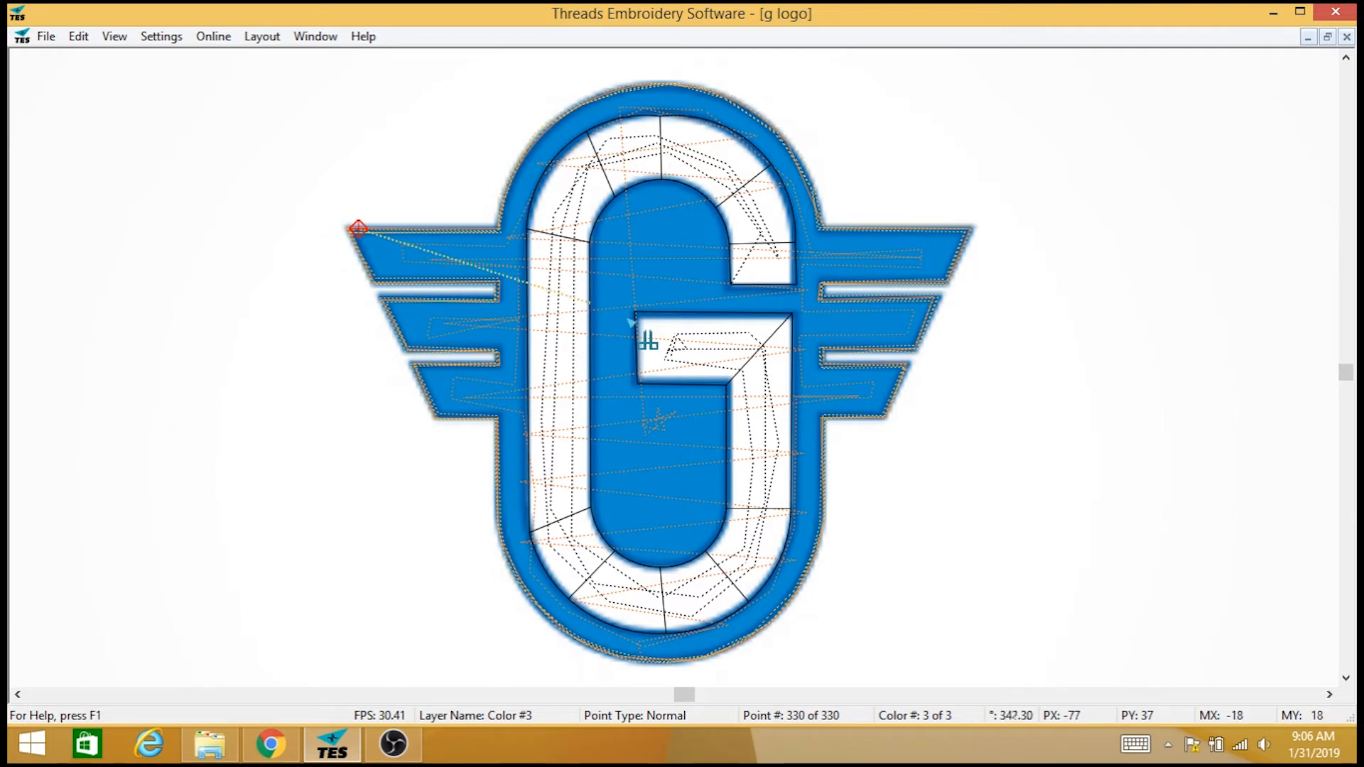
Place a Trim point at the G crossbar's lower left corner and outline the bar's underside and the G's lower inner curve with normal stitches
left_click(638, 382)
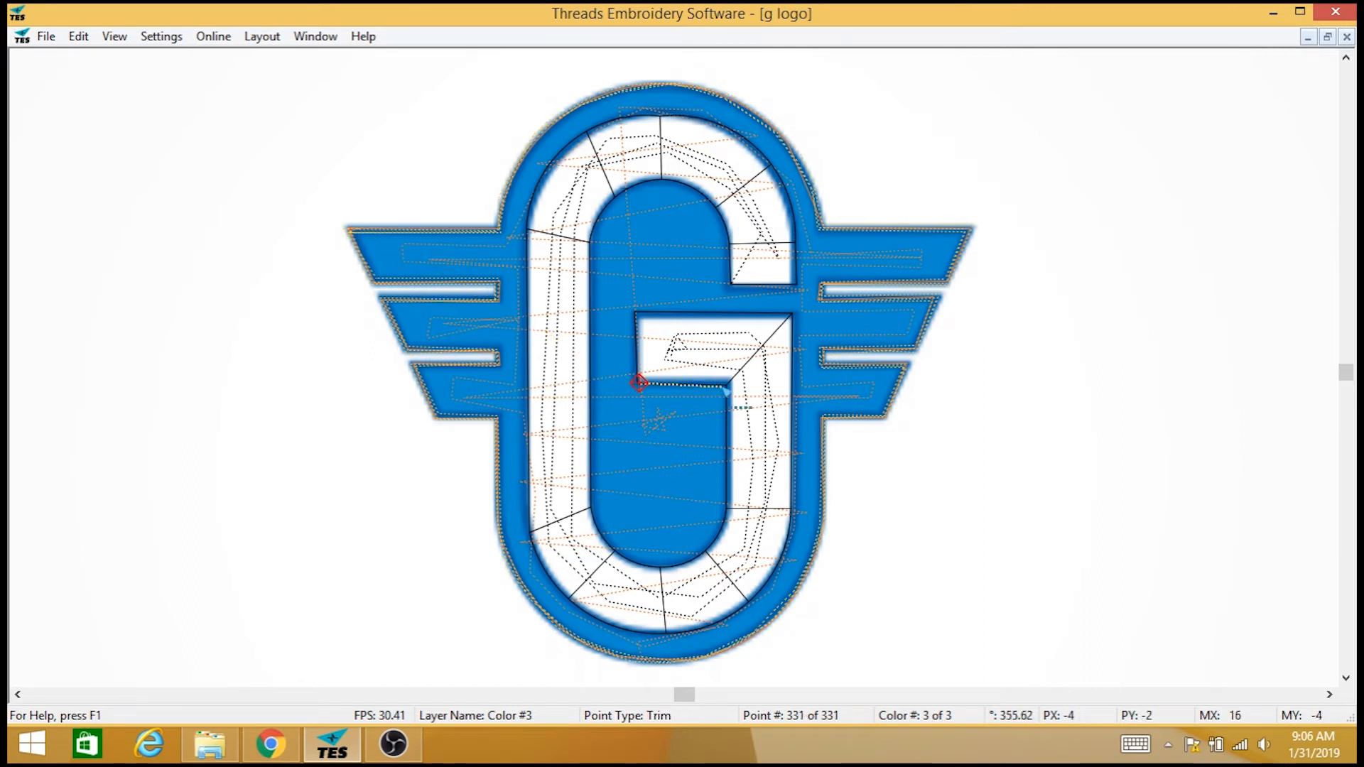
left_click(639, 384)
left_click(726, 383)
left_click(730, 510)
left_click(715, 535)
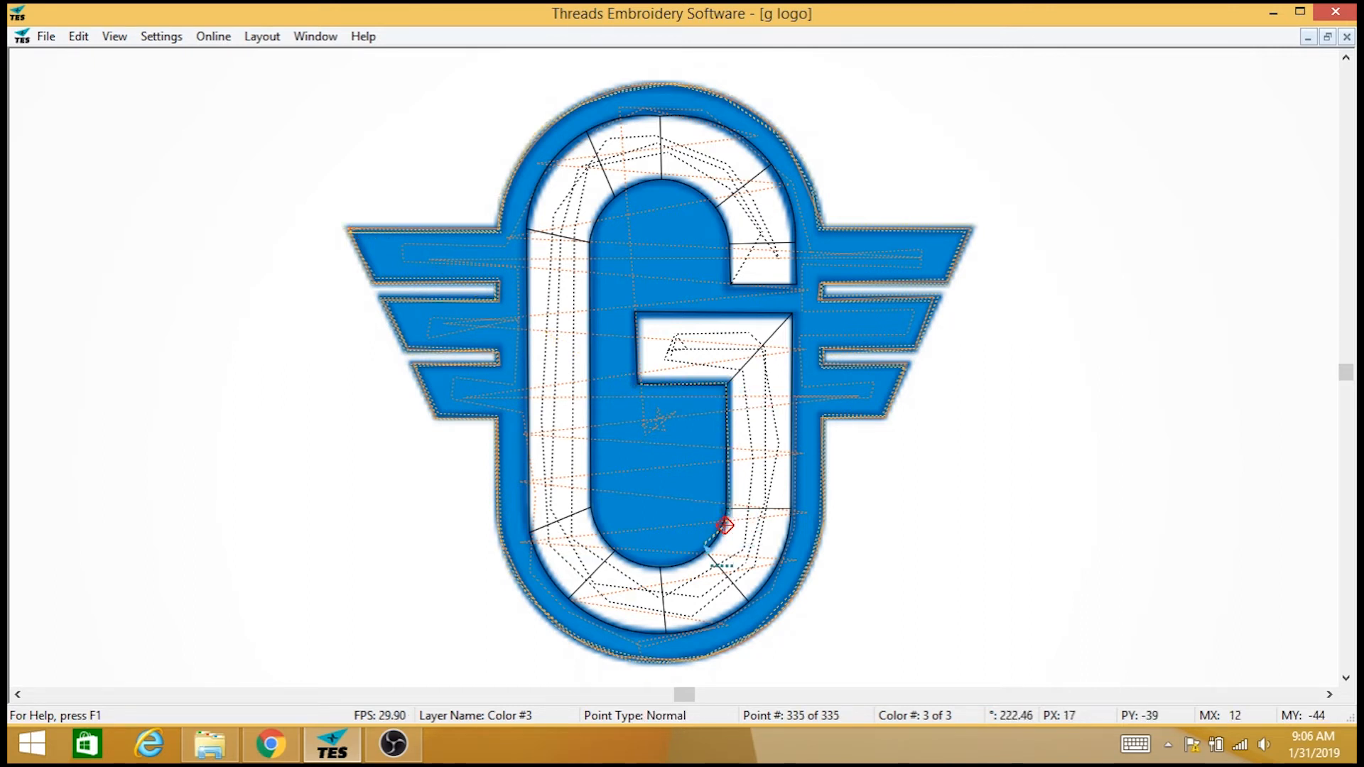
left_click(705, 551)
left_click(683, 569)
left_click(638, 567)
left_click(604, 546)
left_click(589, 513)
Continue the first G outline pass up the inner left edge and over the upper inner curve to the end of the upper arm
left_click(590, 241)
left_click(603, 213)
left_click(624, 189)
left_click(648, 178)
left_click(669, 178)
left_click(688, 186)
left_click(711, 197)
left_click(726, 224)
left_click(730, 250)
left_click(732, 282)
Outline the G's upper arm end and its outer top curve round to the upper left side
left_click(796, 281)
left_click(797, 246)
left_click(790, 213)
left_click(775, 179)
left_click(745, 149)
left_click(720, 132)
left_click(689, 120)
left_click(657, 113)
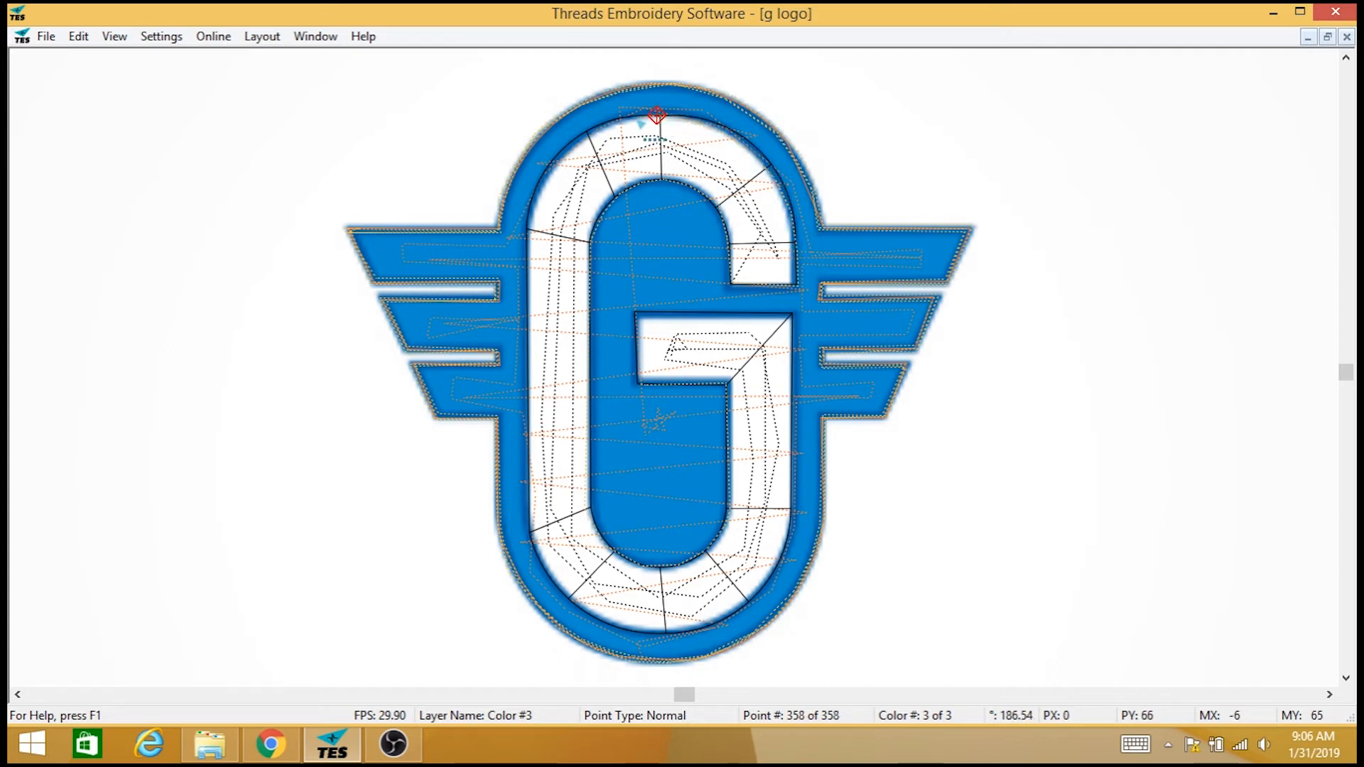
left_click(629, 122)
left_click(608, 132)
left_click(570, 152)
left_click(552, 168)
left_click(534, 203)
left_click(531, 229)
Outline the G's outer left side and its bottom curve round to the lower right
left_click(532, 532)
left_click(545, 561)
left_click(567, 594)
left_click(597, 613)
left_click(626, 624)
left_click(660, 632)
left_click(698, 625)
left_click(730, 610)
Close the first G outline pass up the outer right side and around the crossbar to its lower left corner
left_click(752, 595)
left_click(769, 572)
left_click(779, 548)
left_click(790, 501)
left_click(788, 319)
left_click(633, 313)
left_click(638, 384)
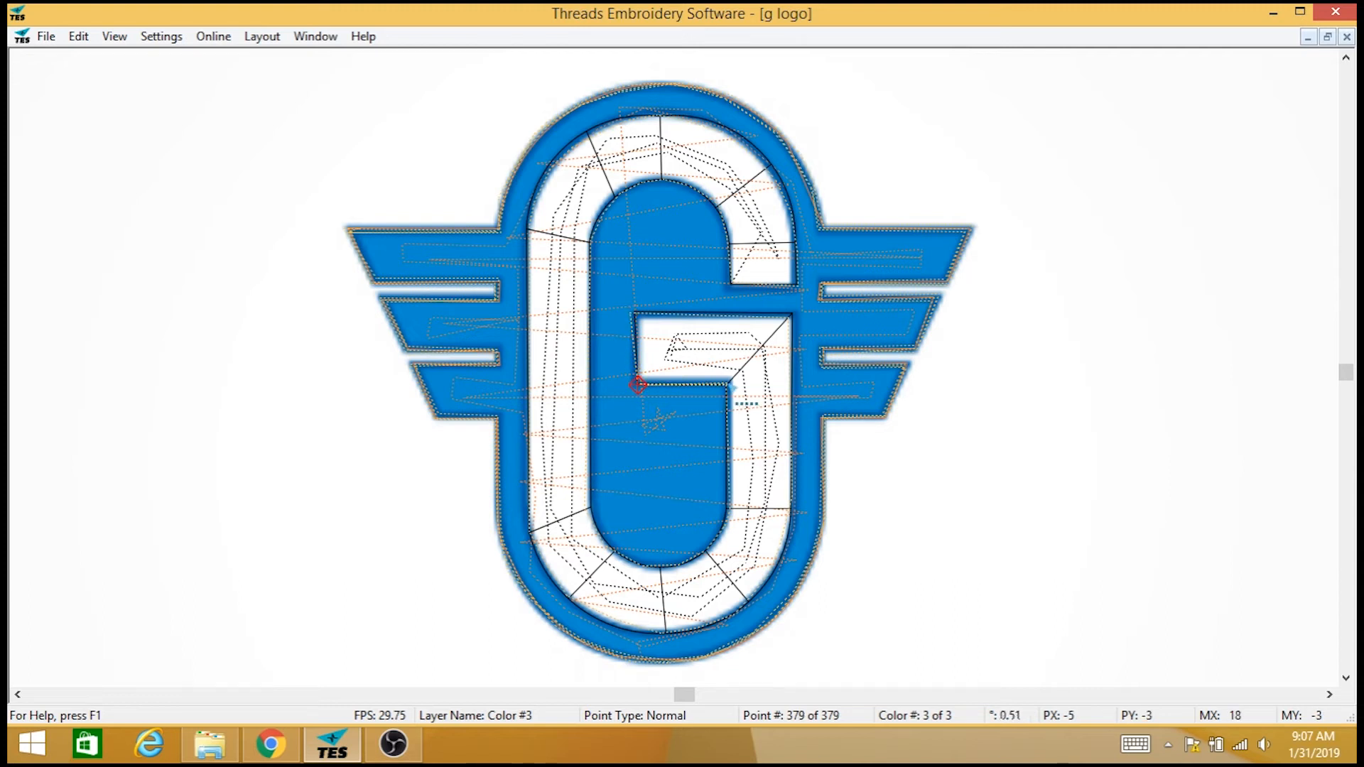
Start a second G outline pass along the crossbar's underside and around the lower inner curve to the inner left edge
left_click(730, 386)
left_click(734, 509)
left_click(727, 527)
left_click(711, 553)
left_click(686, 566)
left_click(660, 574)
left_click(624, 560)
left_click(600, 538)
left_click(586, 507)
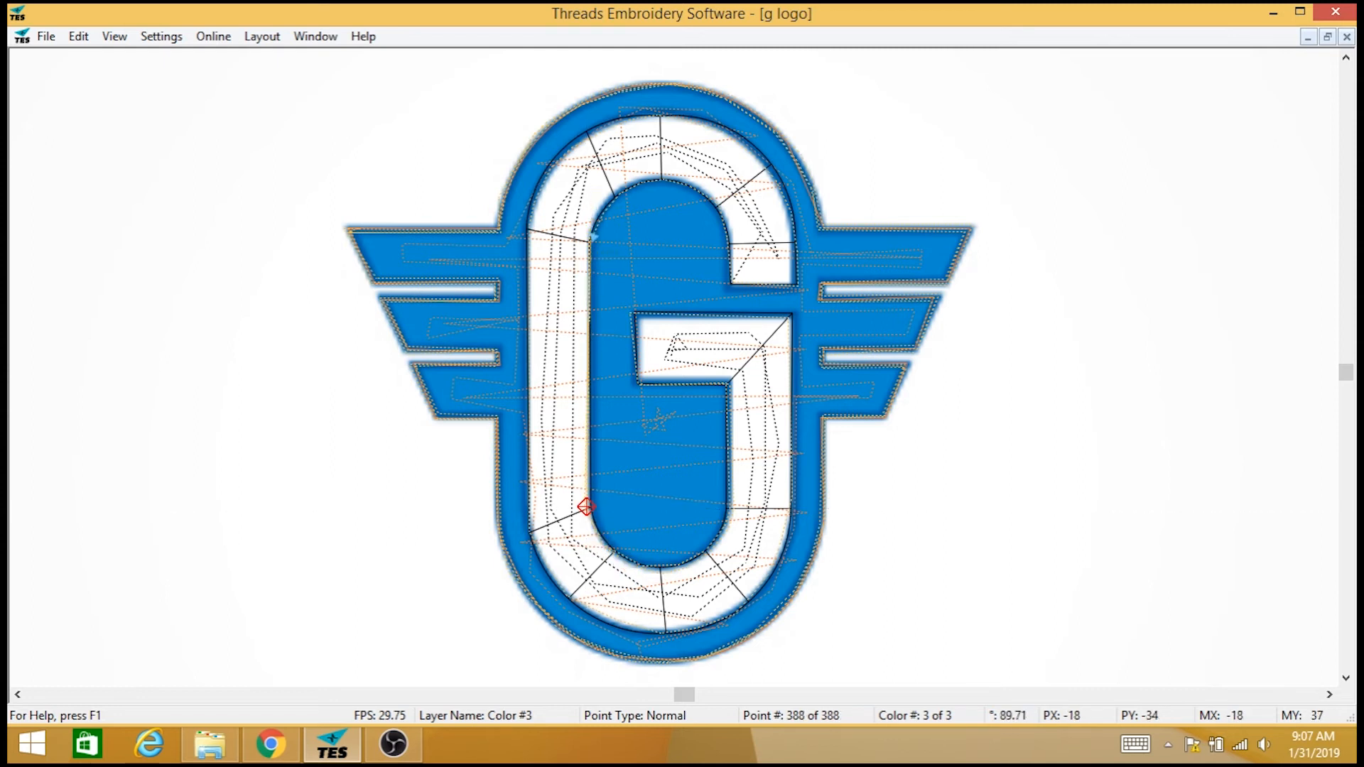
Continue the second G outline pass up the inner left edge and over the upper inner curve to the upper arm's end
left_click(591, 237)
left_click(595, 216)
left_click(606, 194)
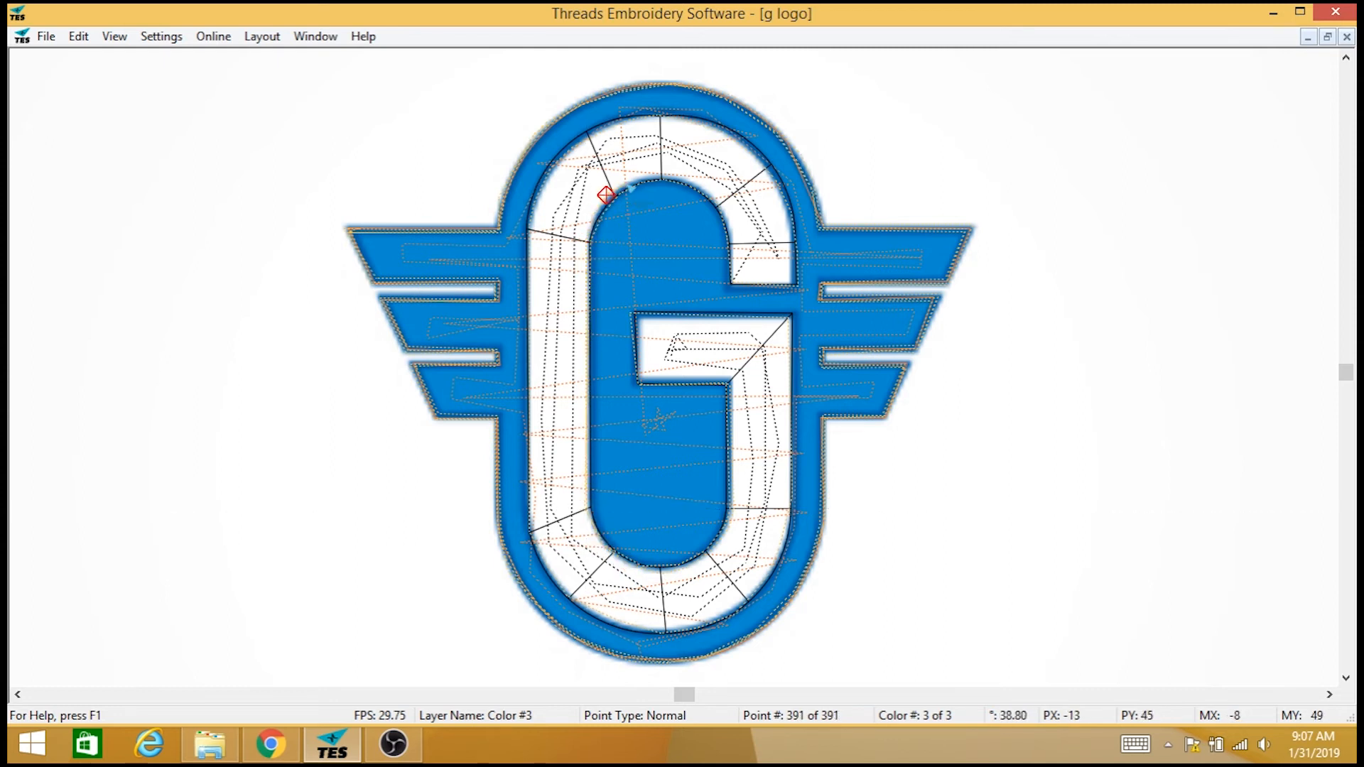
left_click(682, 182)
left_click(706, 193)
left_click(720, 213)
left_click(726, 237)
left_click(733, 281)
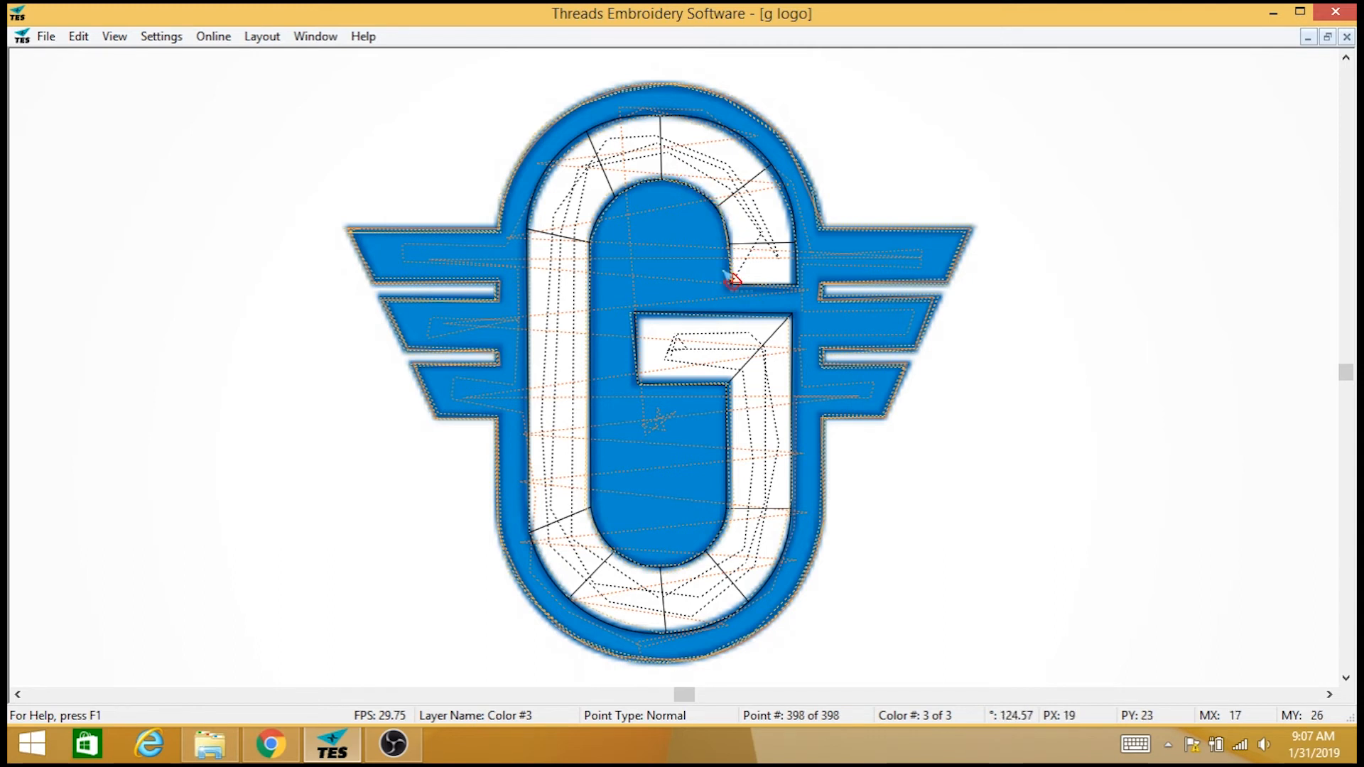
Trace the second G outline pass across the upper arm's end and over the outer top curve to the left side
left_click(796, 284)
left_click(794, 241)
left_click(769, 174)
left_click(742, 143)
left_click(677, 122)
left_click(641, 122)
left_click(608, 128)
left_click(581, 146)
left_click(560, 172)
left_click(537, 197)
left_click(530, 240)
Close the second G outline pass down the outer left side, around the bottom curve, up the right side and around the crossbar
left_click(536, 532)
left_click(552, 568)
left_click(571, 592)
left_click(597, 608)
left_click(625, 626)
left_click(640, 632)
left_click(708, 625)
left_click(750, 599)
left_click(765, 576)
left_click(780, 548)
left_click(789, 518)
left_click(790, 314)
left_click(633, 314)
left_click(638, 384)
Start a third G outline pass along the crossbar's underside and around the lower inner curve to the inner left edge
left_click(731, 383)
left_click(730, 482)
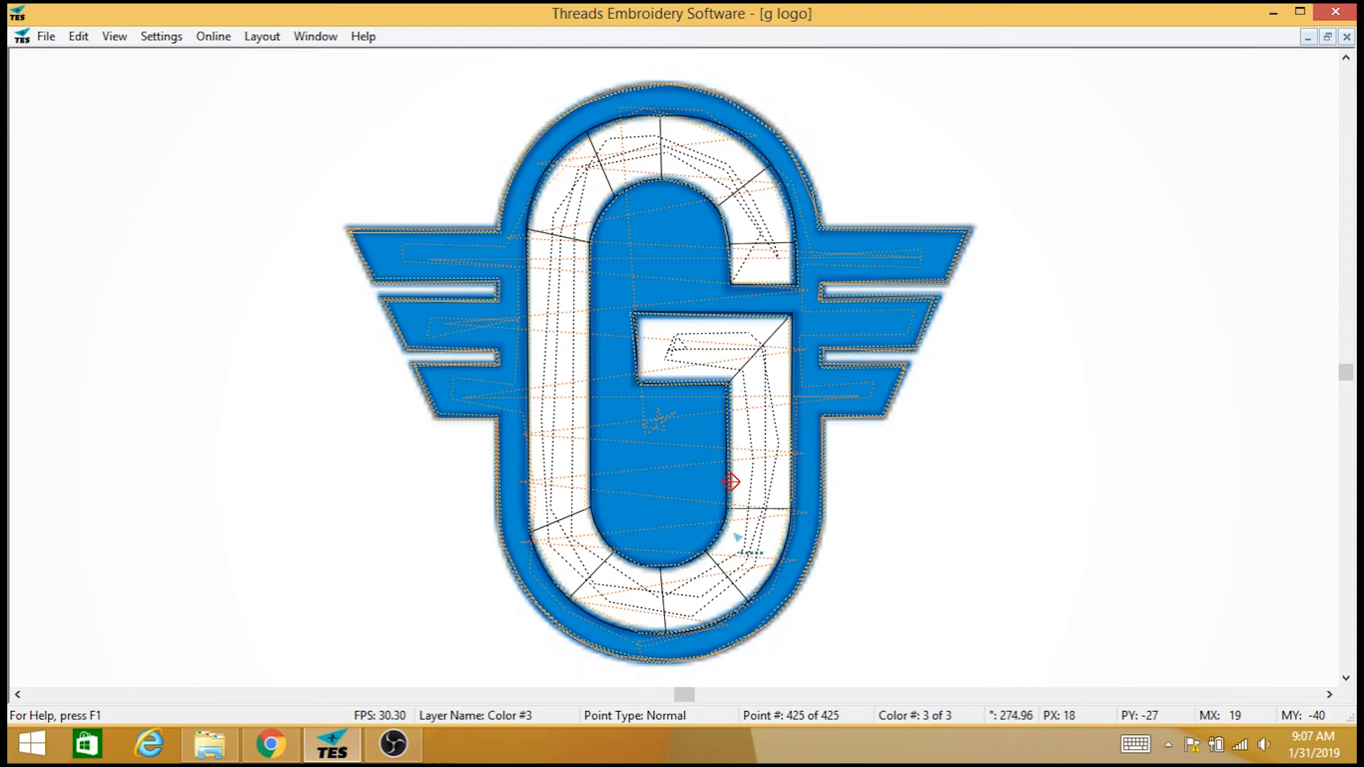
left_click(727, 526)
left_click(707, 549)
left_click(661, 567)
left_click(624, 563)
left_click(604, 548)
left_click(587, 499)
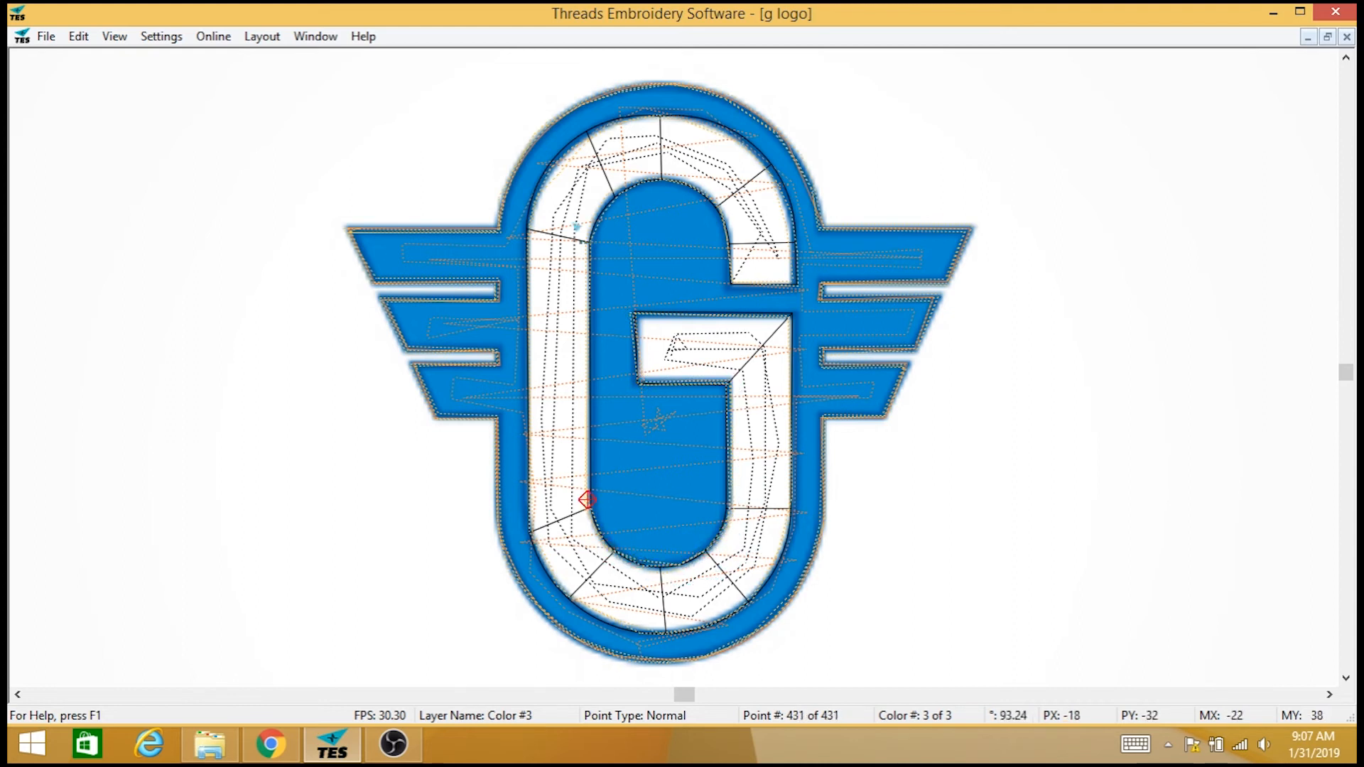
Continue the third G outline pass up the inner left edge and over the upper inner curve to the upper arm's lower inner corner
left_click(590, 240)
left_click(604, 203)
left_click(618, 189)
left_click(638, 182)
left_click(663, 179)
left_click(679, 181)
left_click(712, 204)
left_click(725, 214)
left_click(730, 234)
left_click(732, 285)
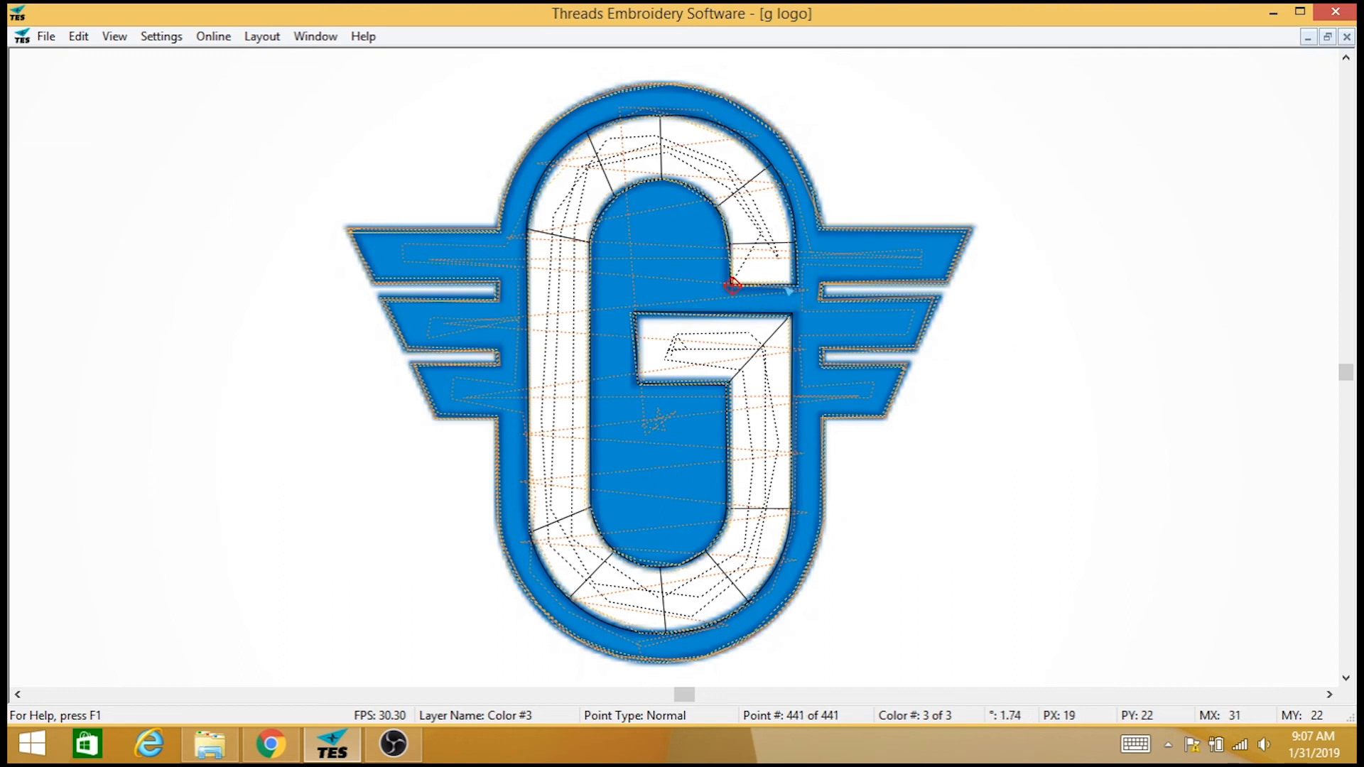
Trace the third G outline pass across the upper arm's end, up its outer edge and over the outer top curve to the left side
left_click(794, 288)
left_click(794, 245)
left_click(786, 203)
left_click(767, 164)
left_click(719, 130)
left_click(683, 121)
left_click(658, 116)
left_click(632, 122)
left_click(608, 131)
left_click(578, 145)
left_click(545, 179)
left_click(529, 224)
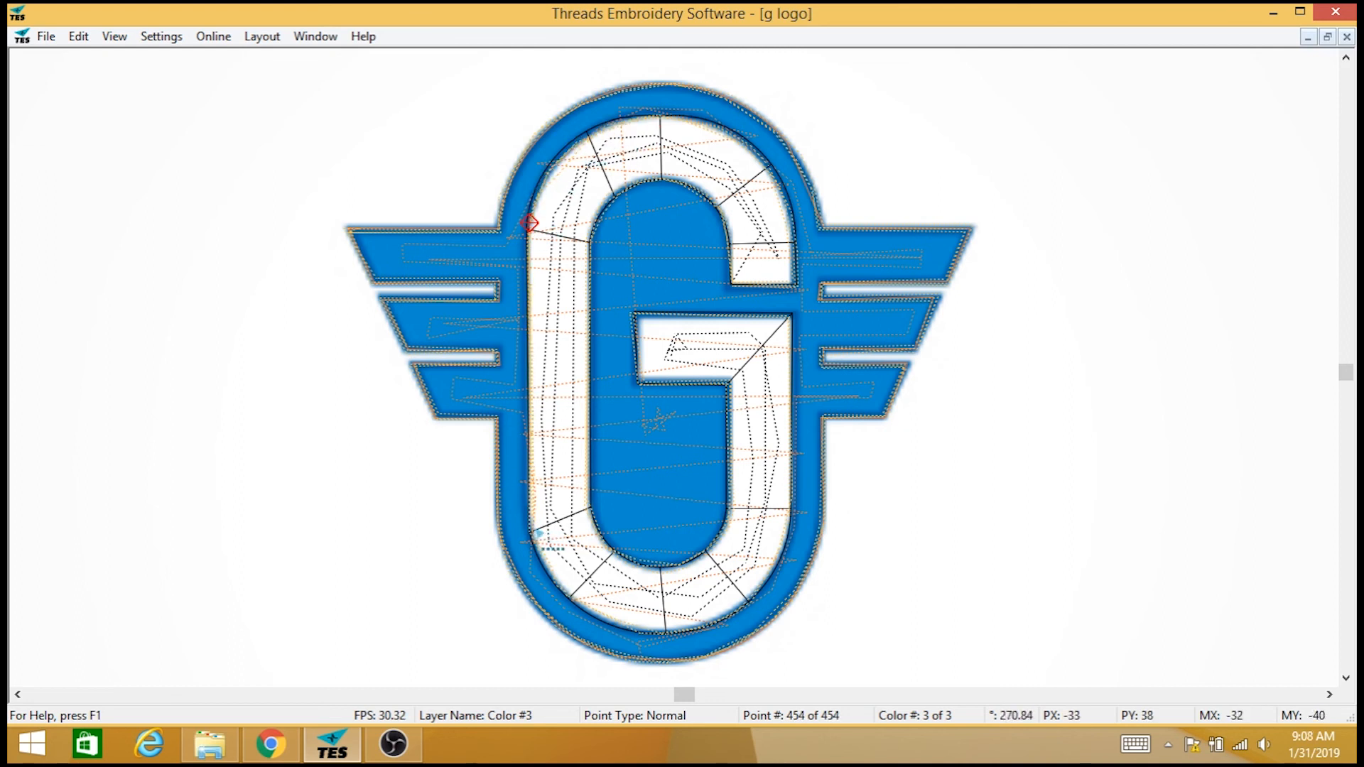
Continue the third G outline pass down the outer left edge and around the outer bottom curve to the lower right side
left_click(530, 531)
left_click(548, 571)
left_click(569, 593)
left_click(595, 613)
left_click(625, 627)
left_click(663, 634)
left_click(687, 630)
left_click(717, 622)
left_click(749, 602)
left_click(781, 558)
left_click(787, 538)
left_click(791, 516)
Close the third G outline pass up the outer right edge, along the crossbar's top and down its inner end
left_click(786, 315)
left_click(636, 314)
left_click(642, 385)
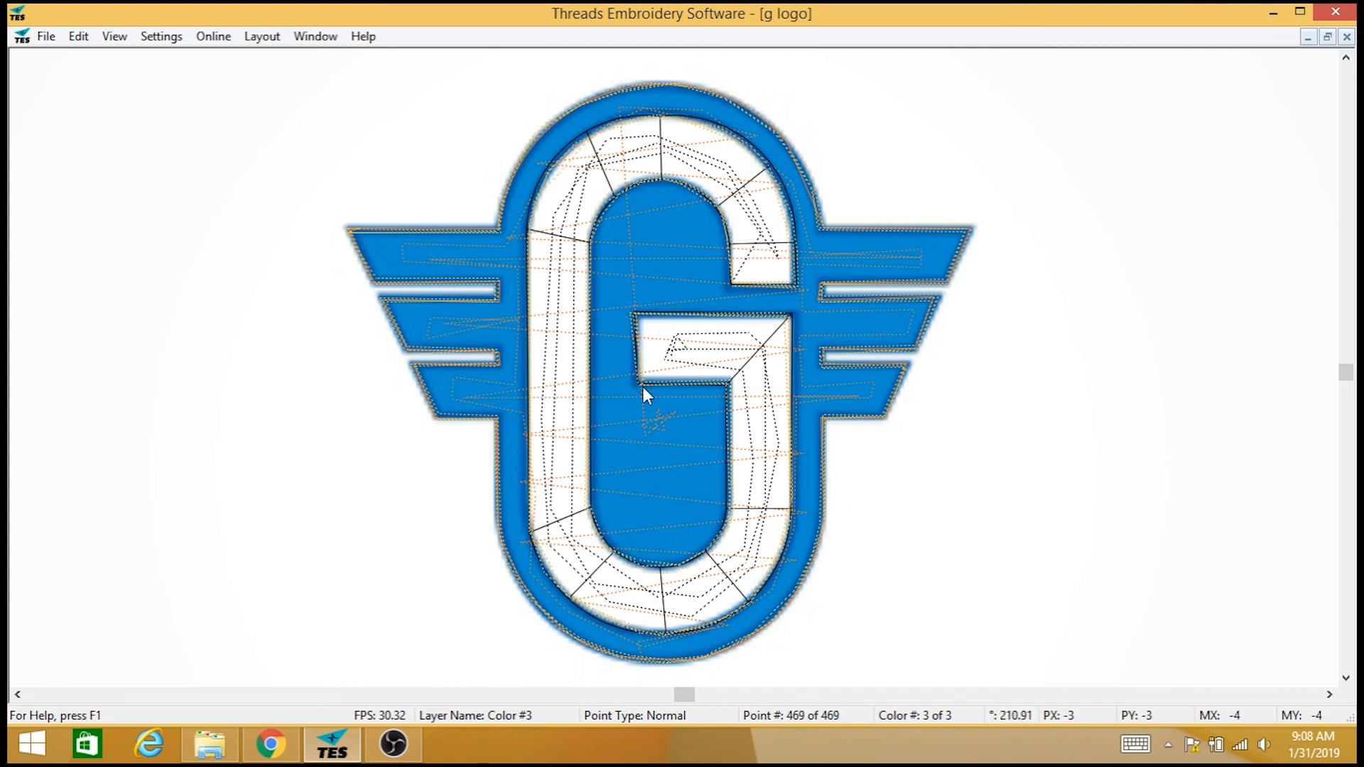
Hide the background logo image and generate the stitches for the whole design
key("i")
scroll(642, 386, "down", 4)
scroll(646, 395, "down", 3)
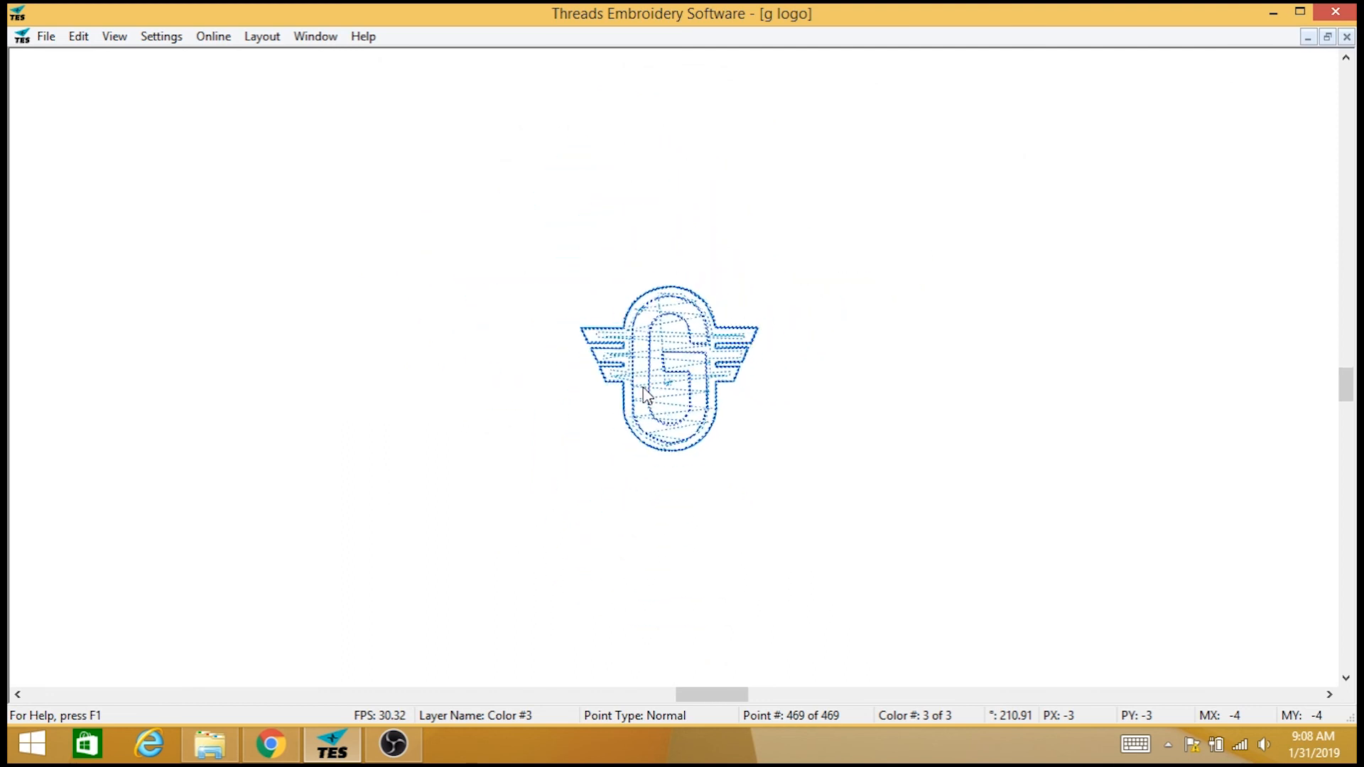
key("g")
scroll(798, 393, "down", 1)
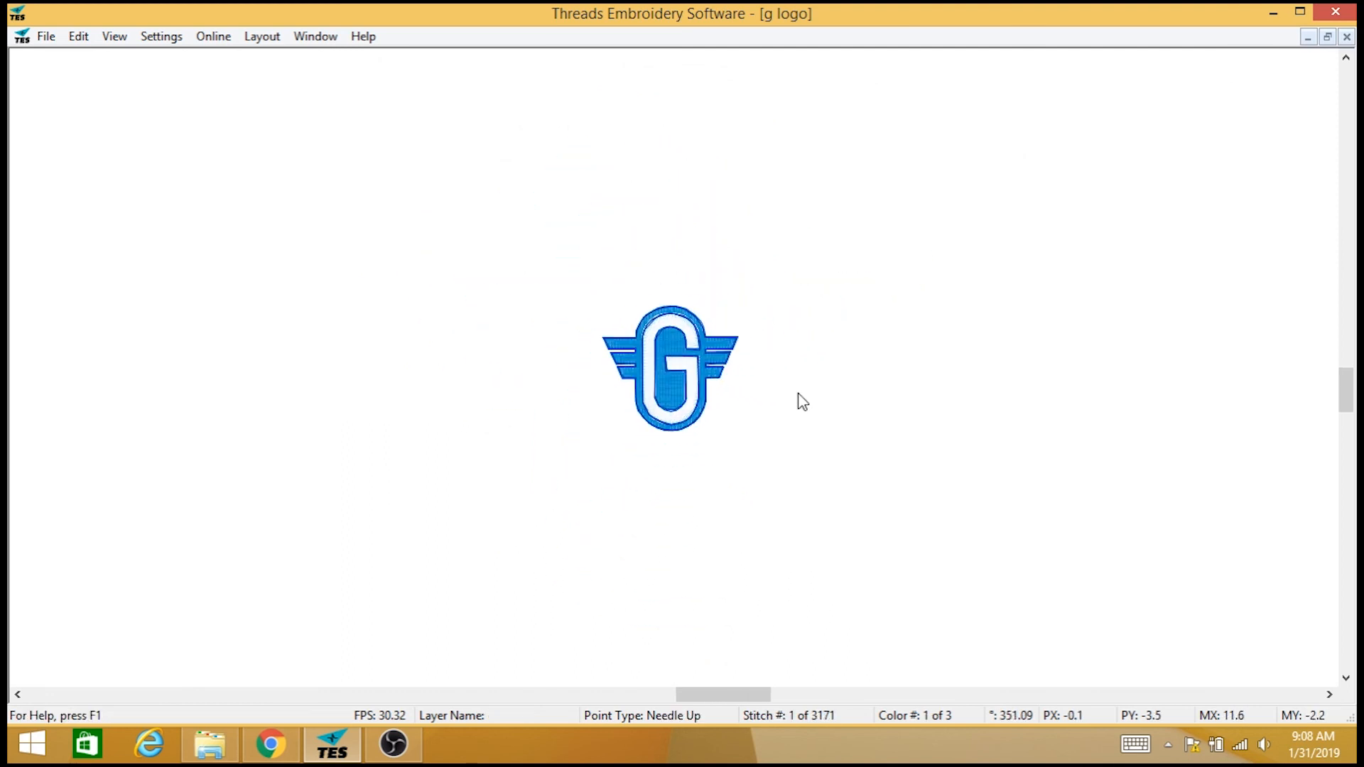